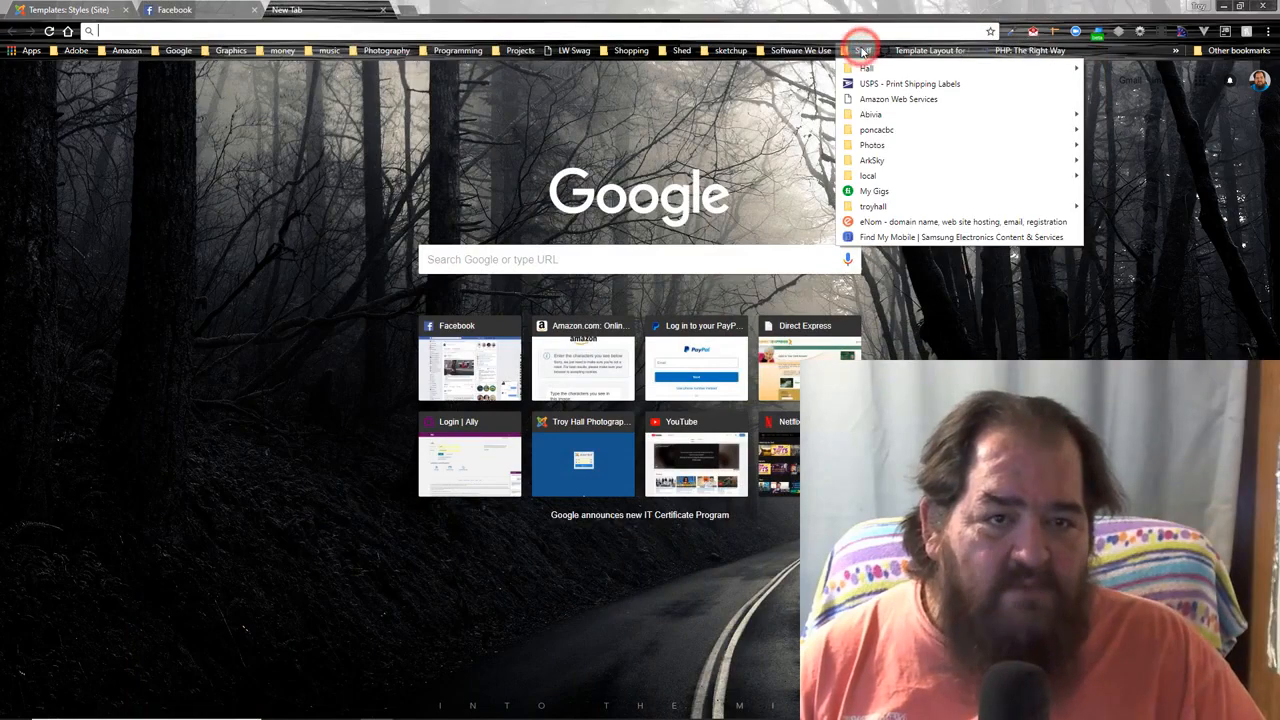
# - Log in to cPanel from the Staff > Hall bookmark and open the MySQL Databases page
pyautogui.moveTo(866, 68)
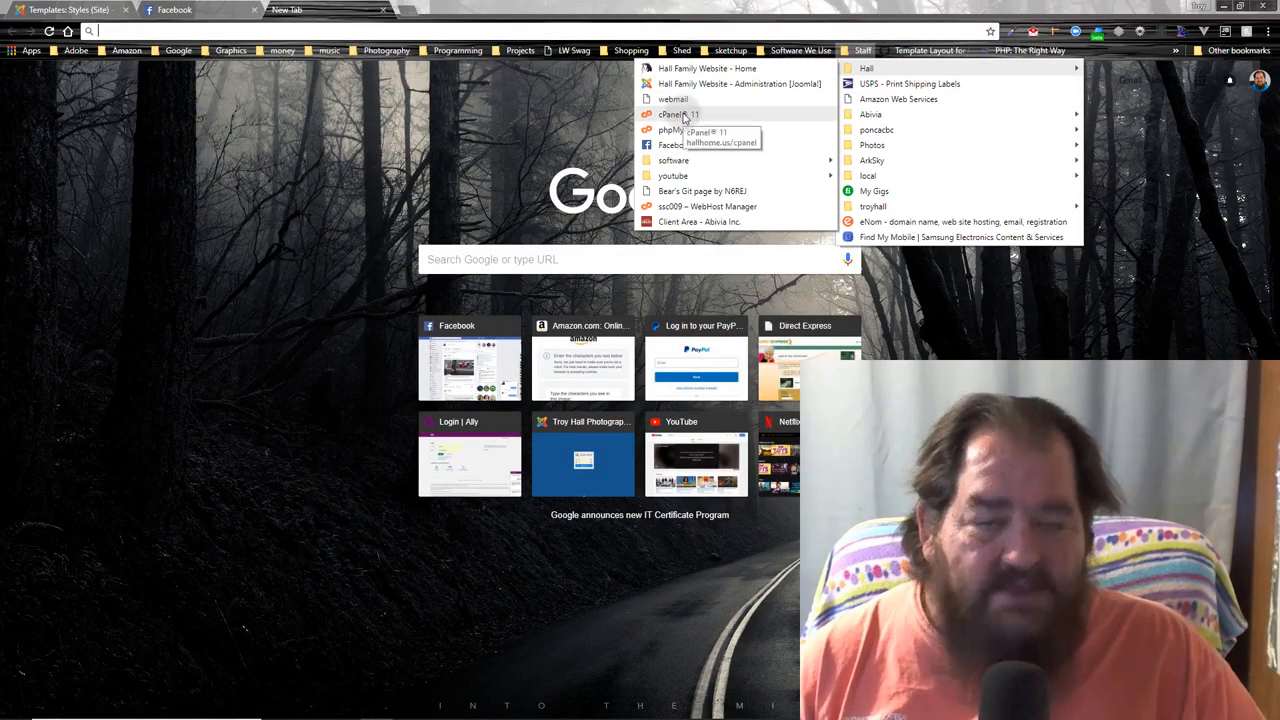
pyautogui.click(684, 117)
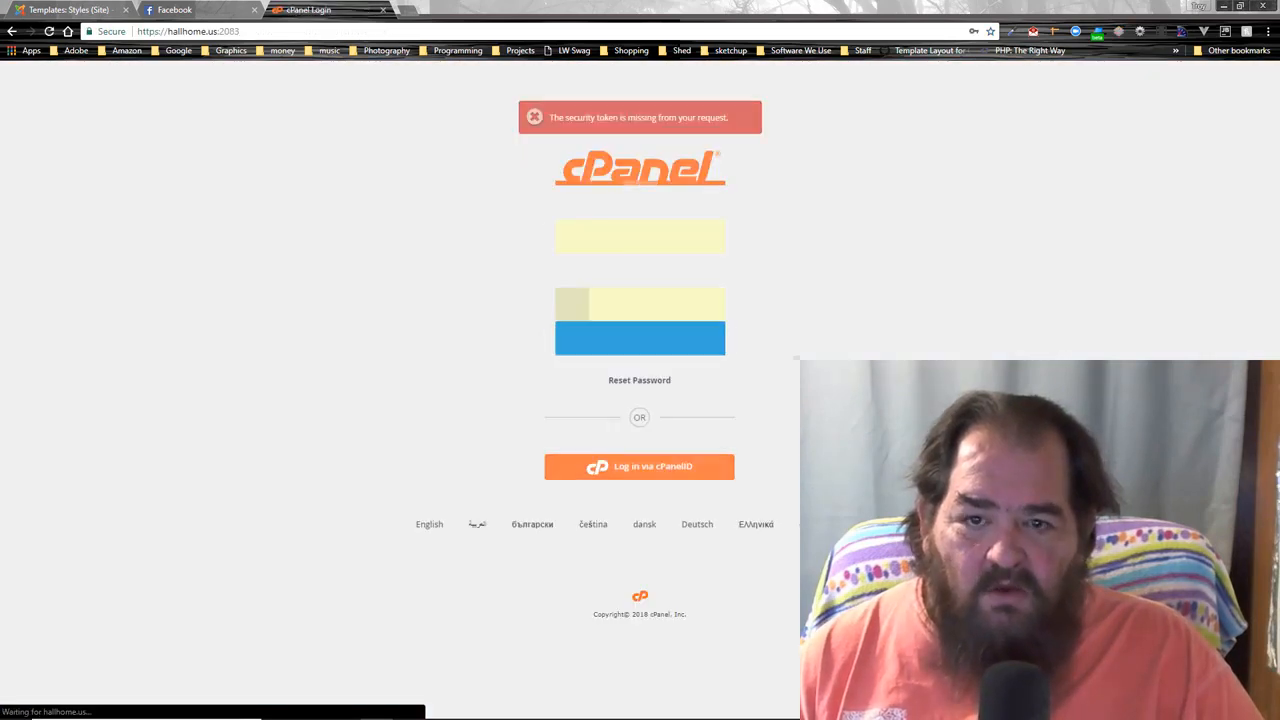
pyautogui.click(592, 340)
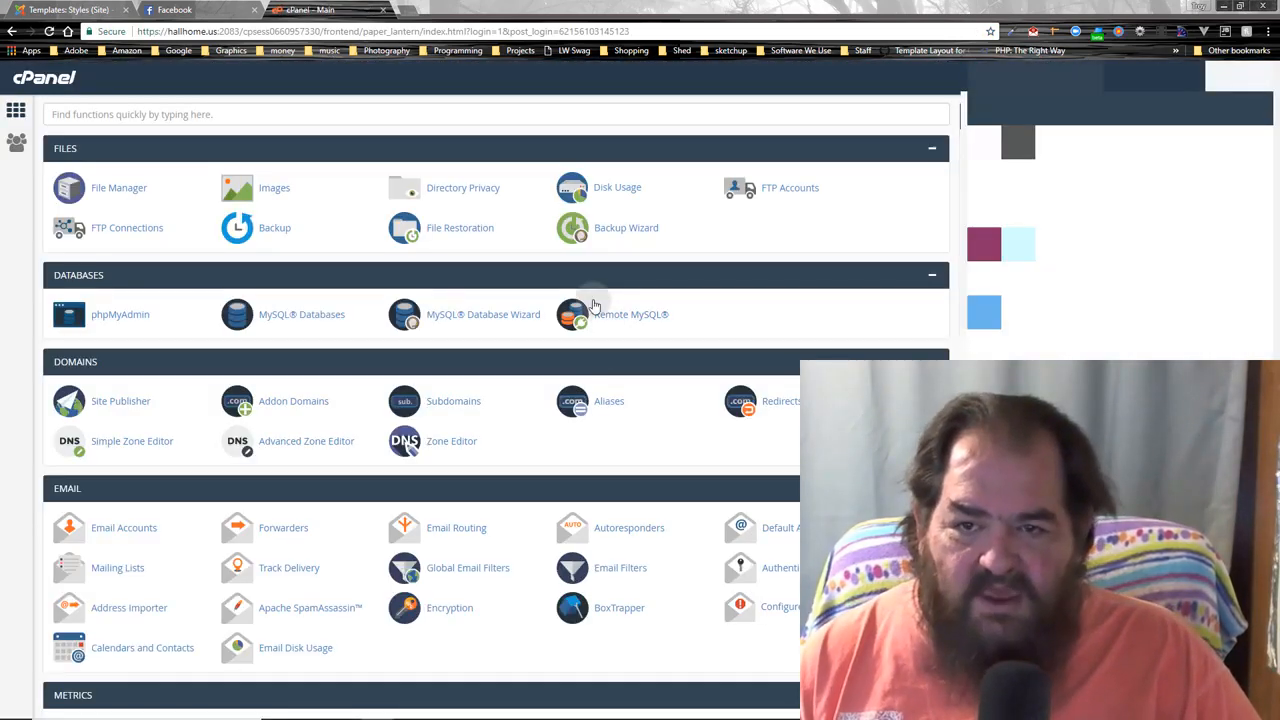
pyautogui.click(270, 316)
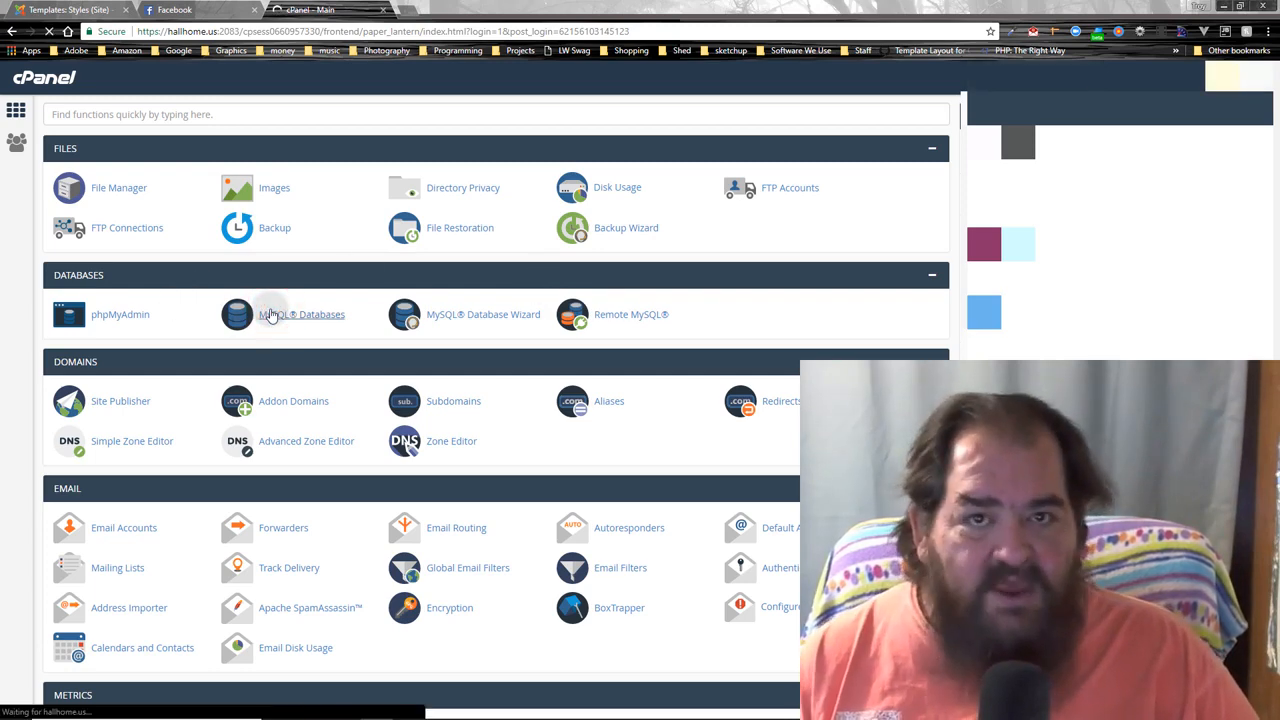
pyautogui.click(148, 284)
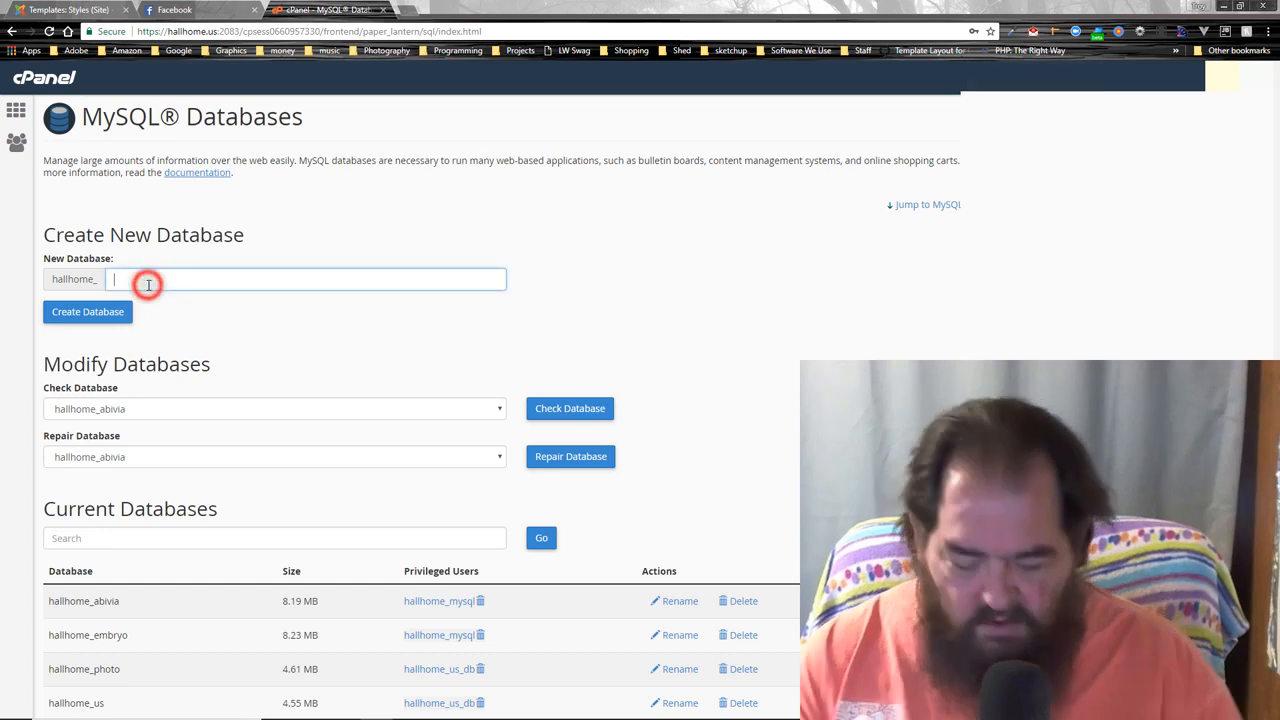
# - Create the database 'simple' (hallhome_simple), then go back and scroll down to MySQL Users
pyautogui.write('simple')
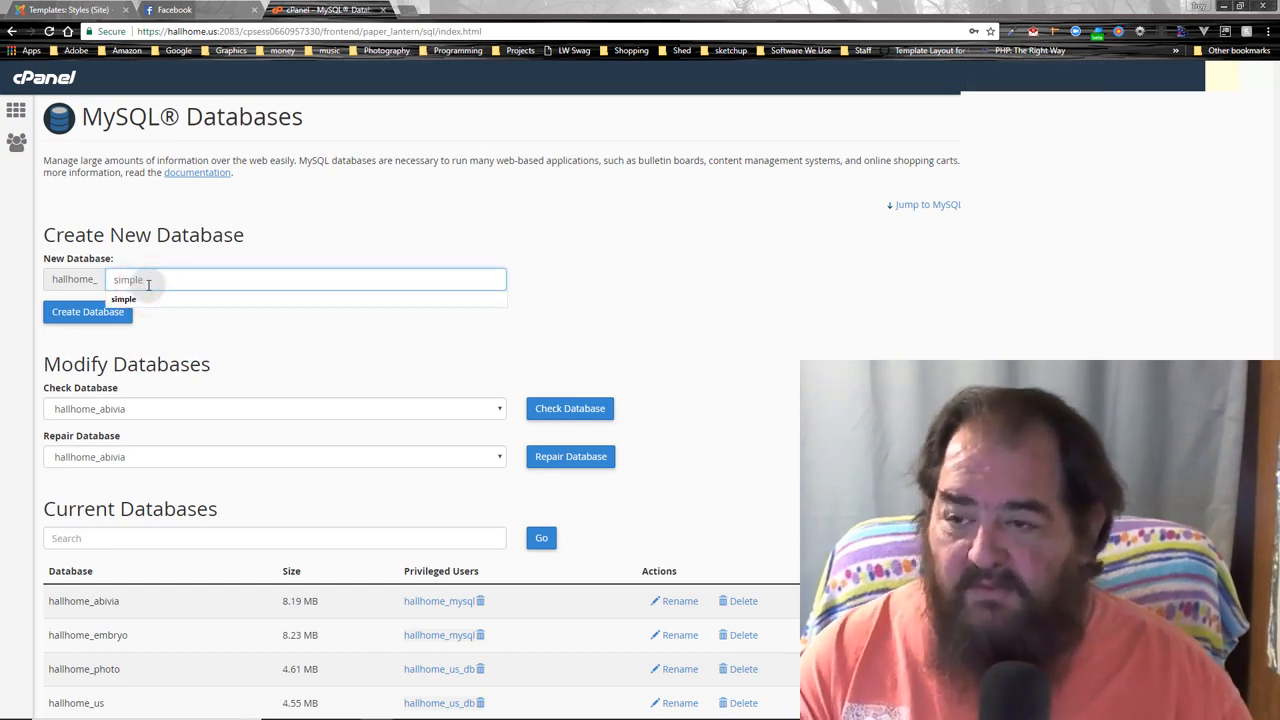
pyautogui.click(62, 318)
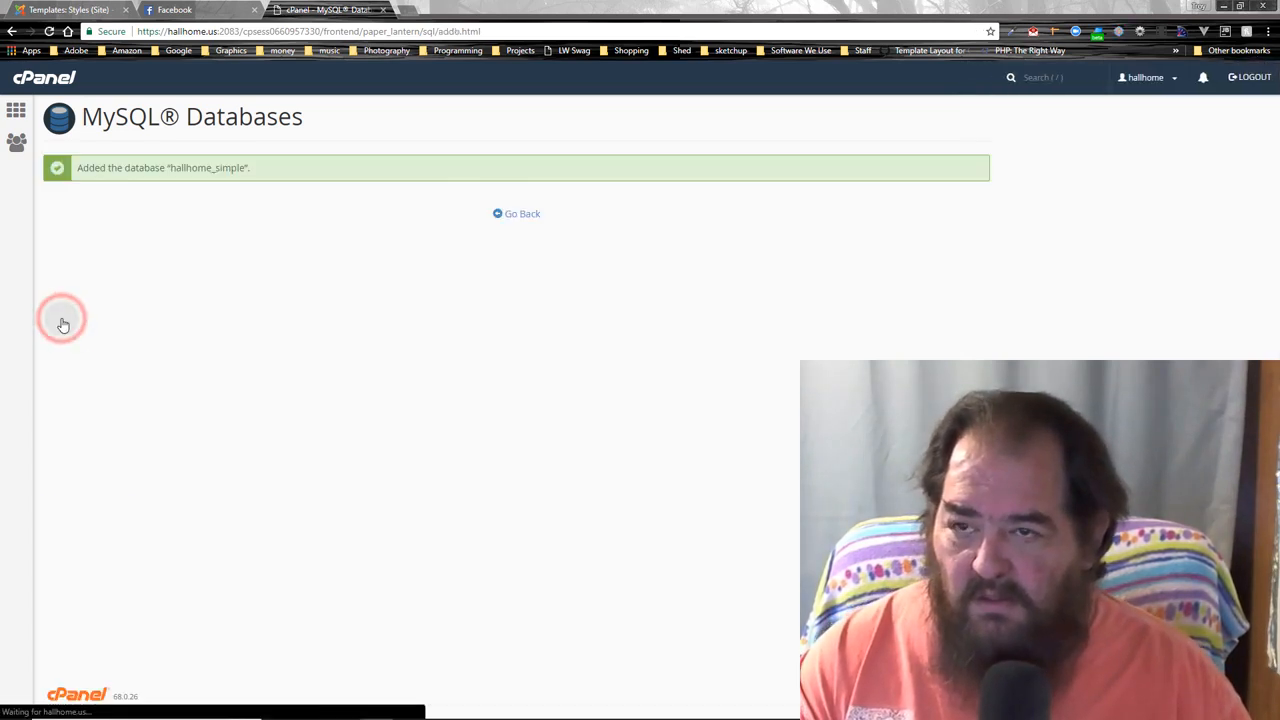
pyautogui.click(512, 214)
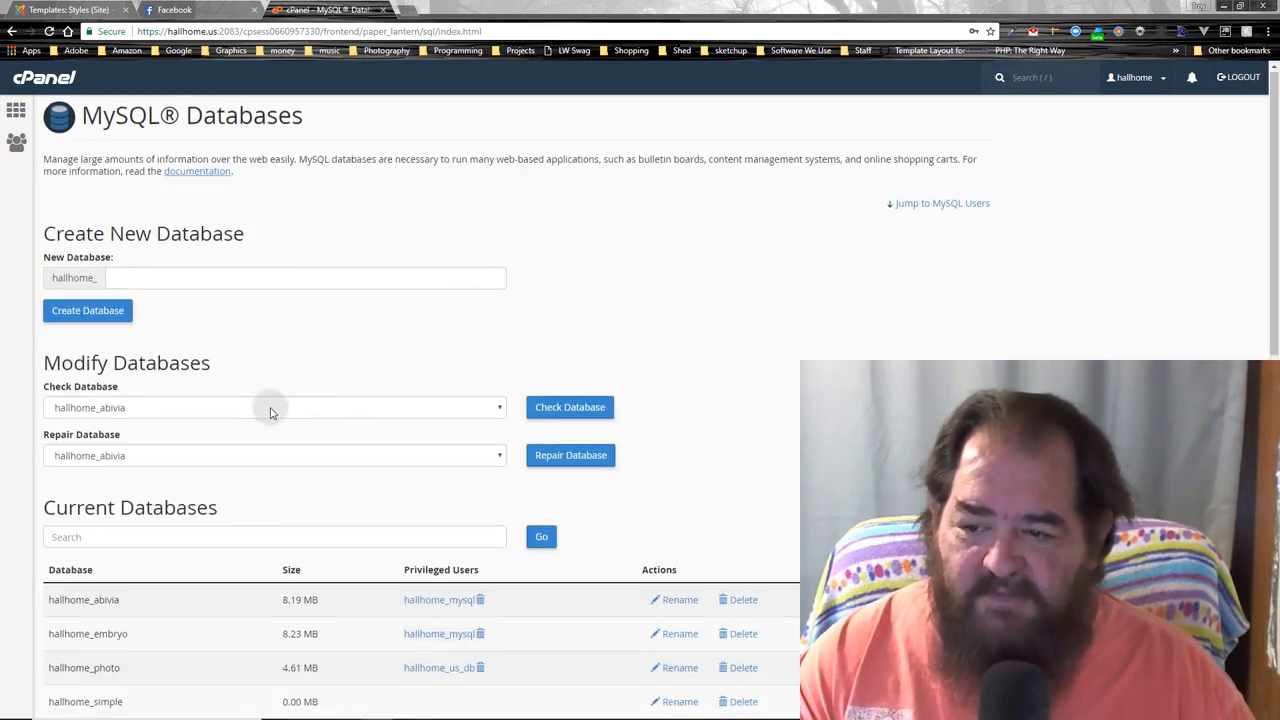
pyautogui.scroll(-3, 260, 418)
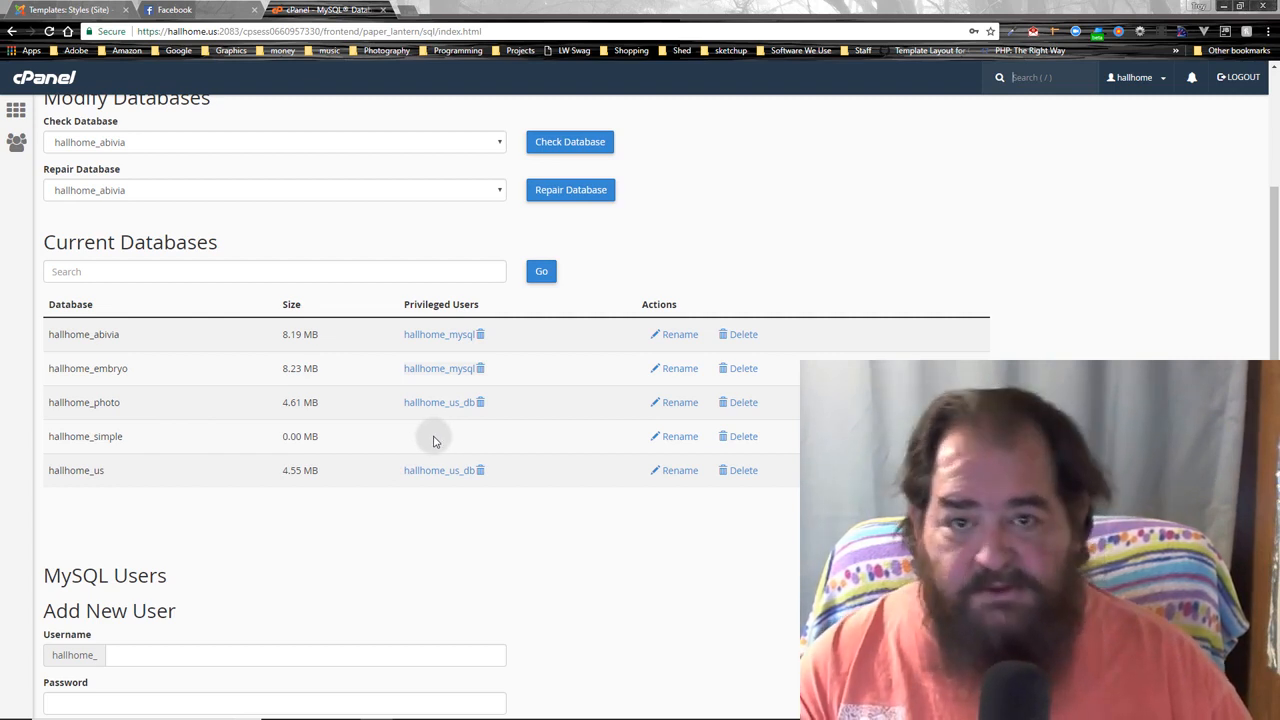
pyautogui.scroll(-4, 433, 440)
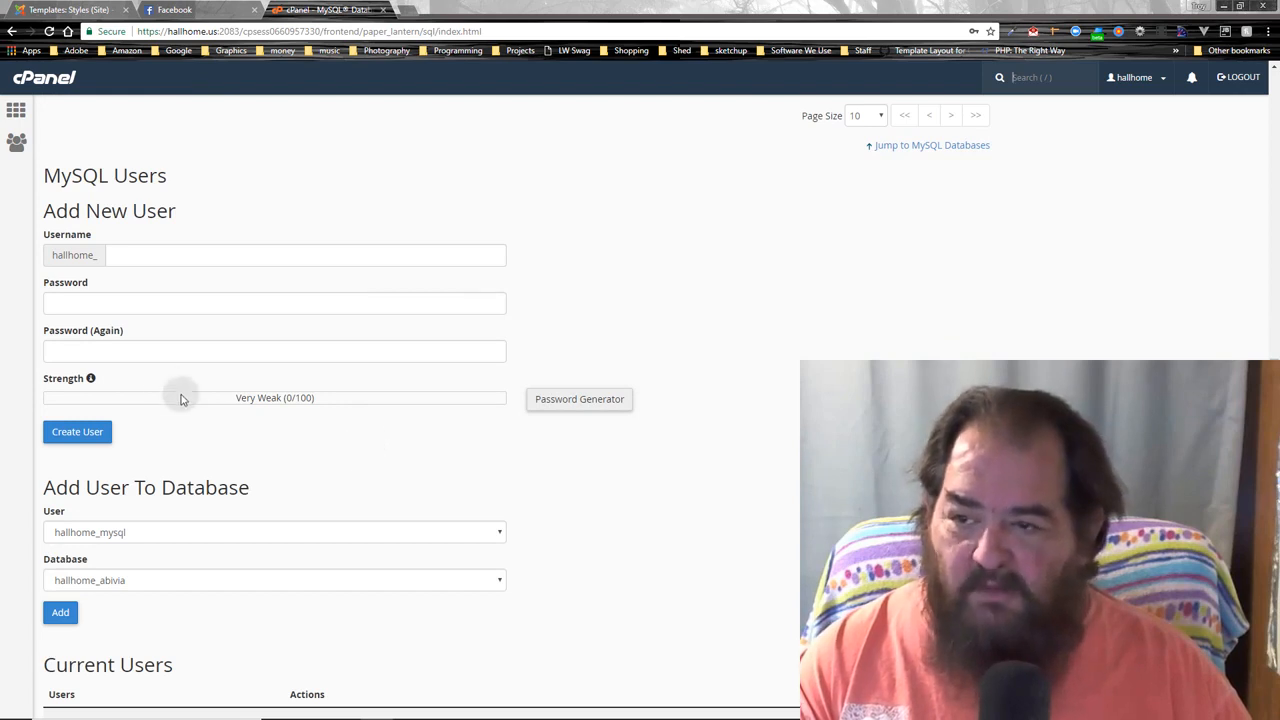
# - Create MySQL user 'simple' (hallhome_simple) with its password entered in both fields
pyautogui.click(195, 245)
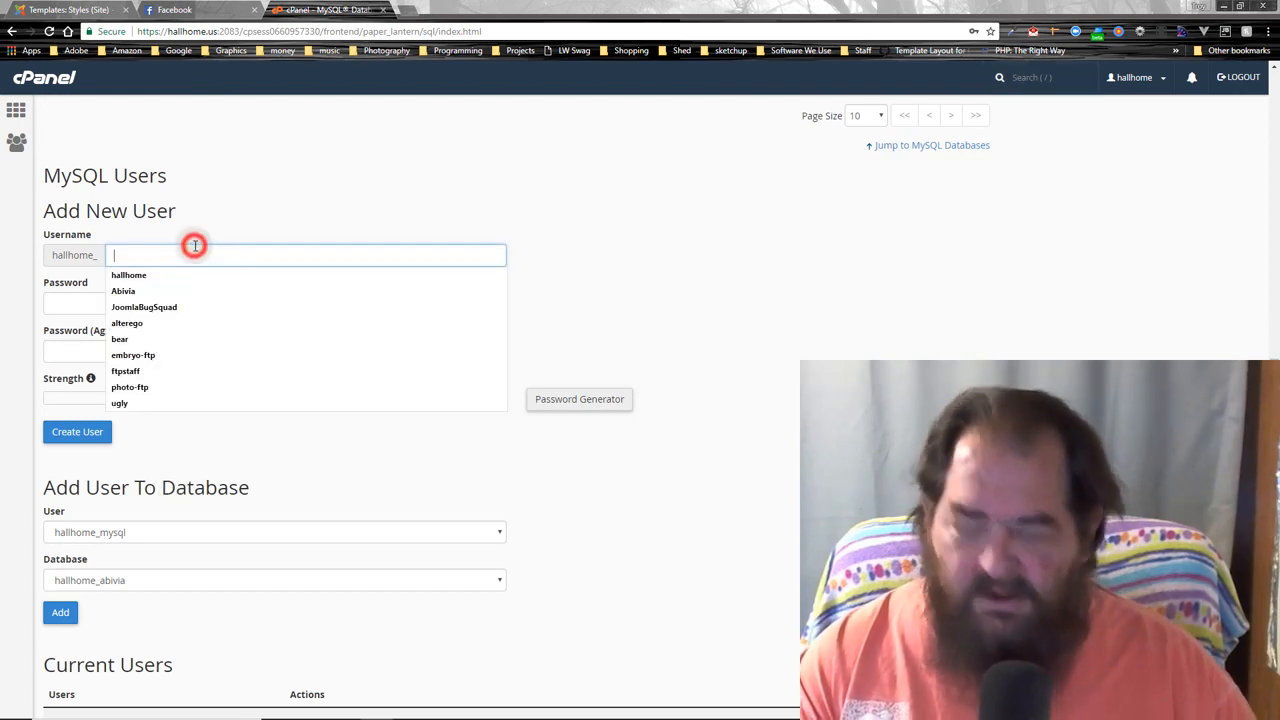
pyautogui.press('Tab')
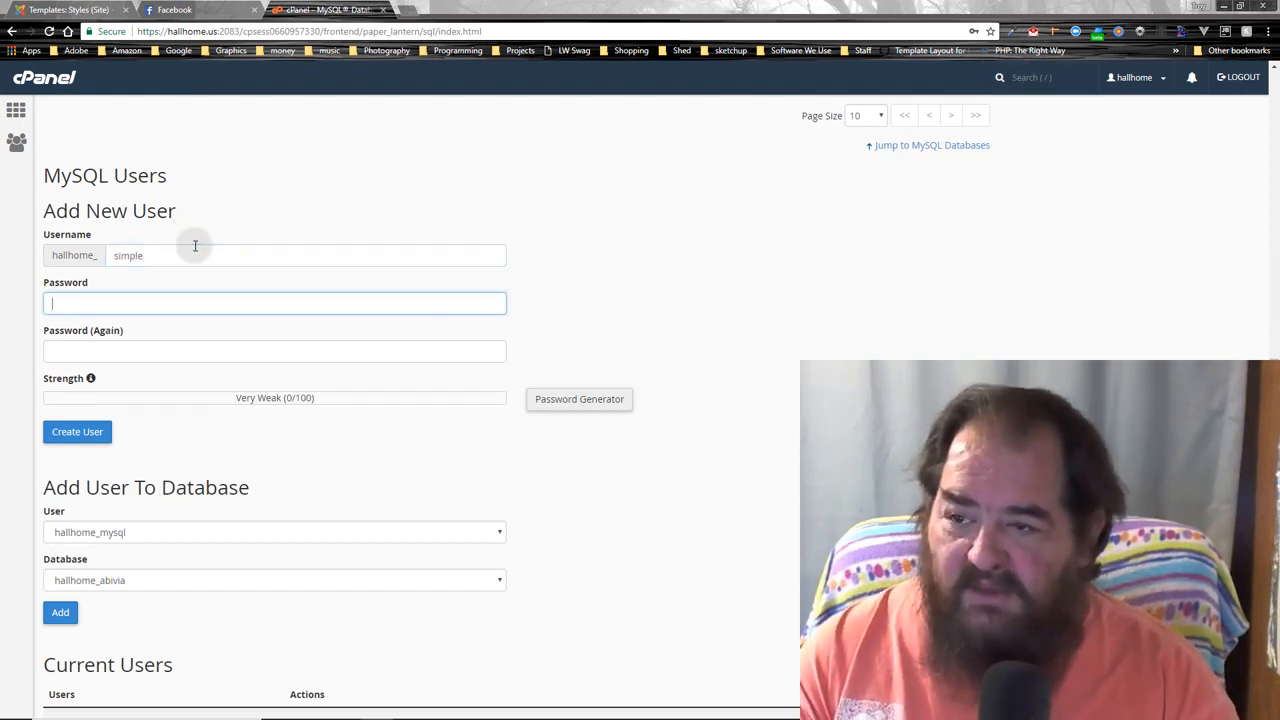
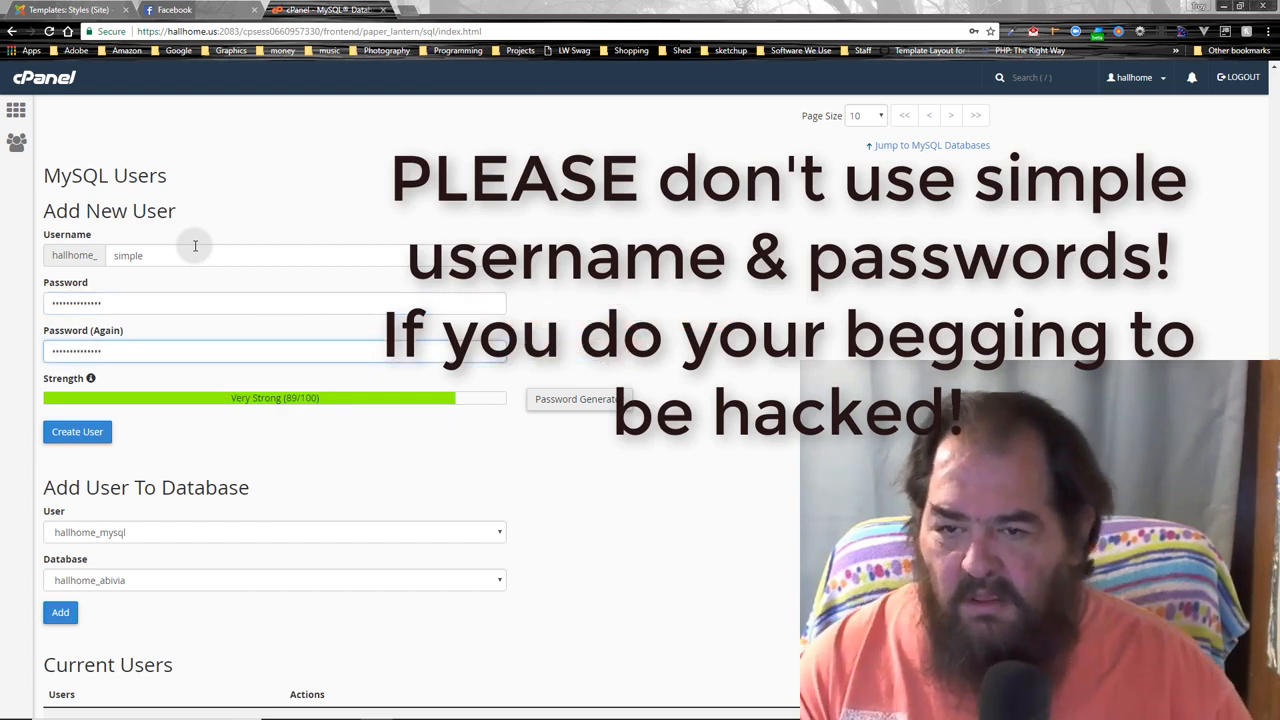
pyautogui.click(59, 441)
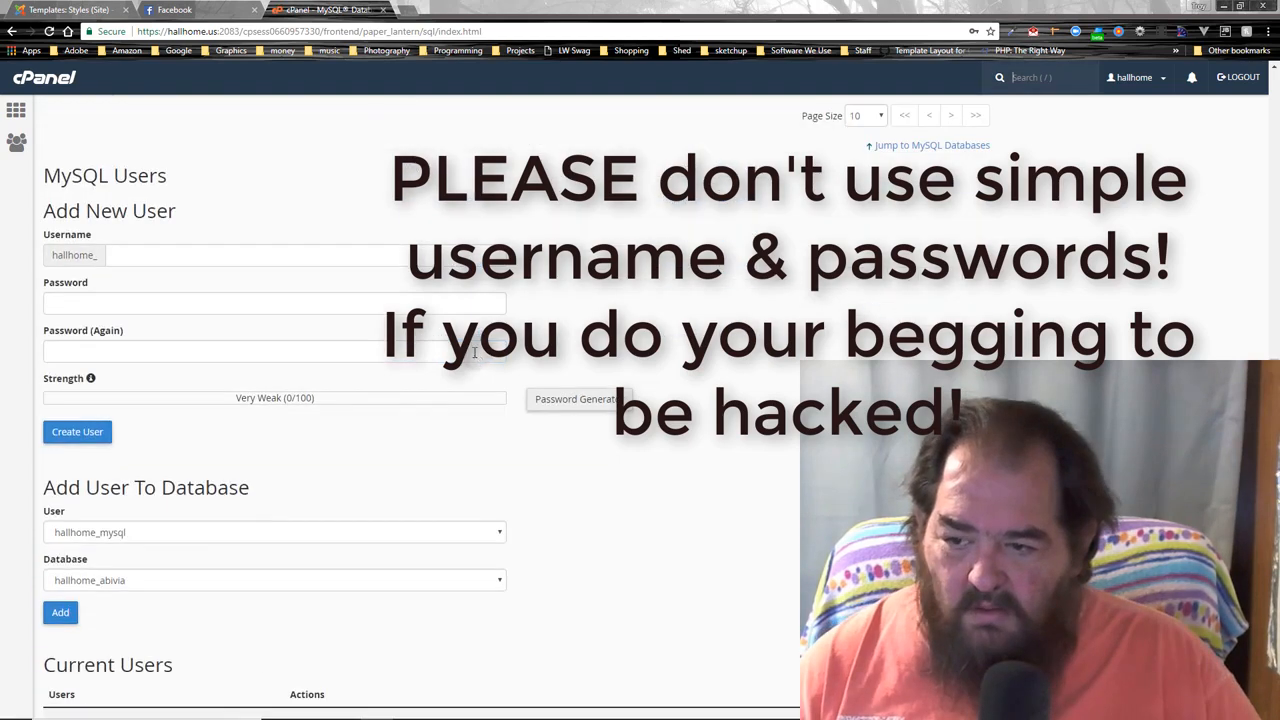
pyautogui.scroll(-2, 286, 606)
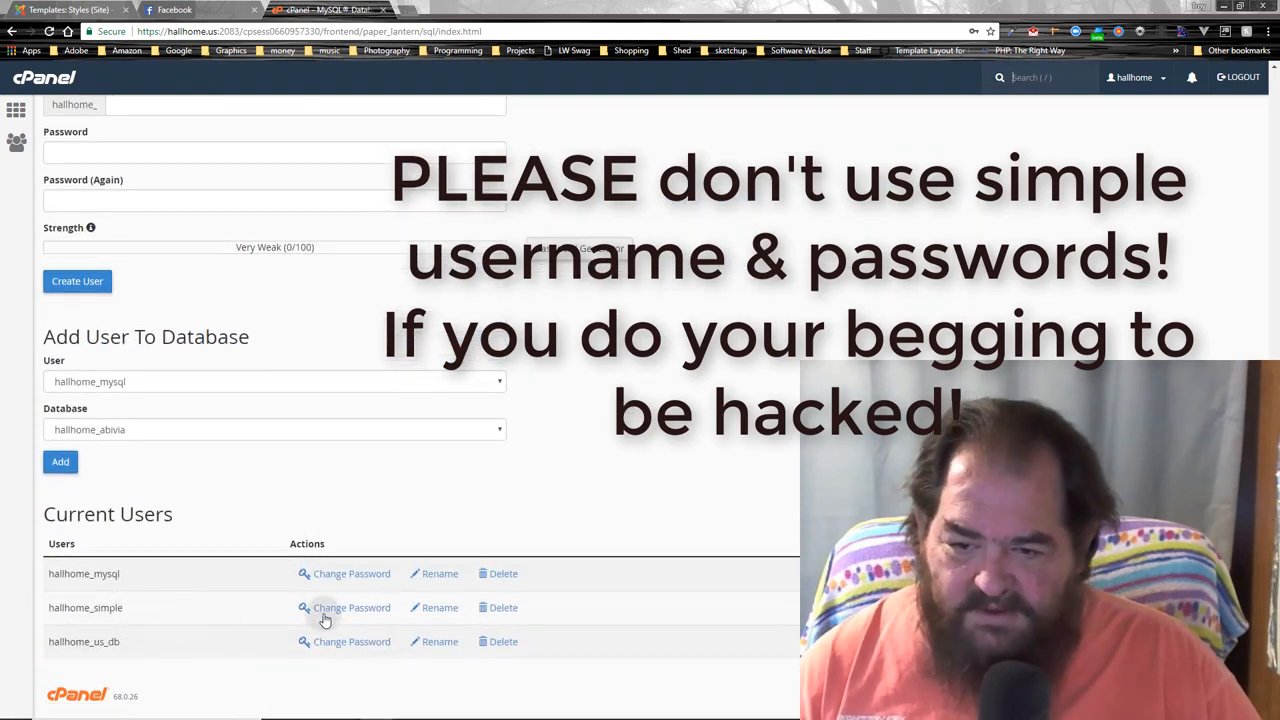
# - Add user hallhome_simple to database hallhome_simple under Add User To Database
pyautogui.click(193, 386)
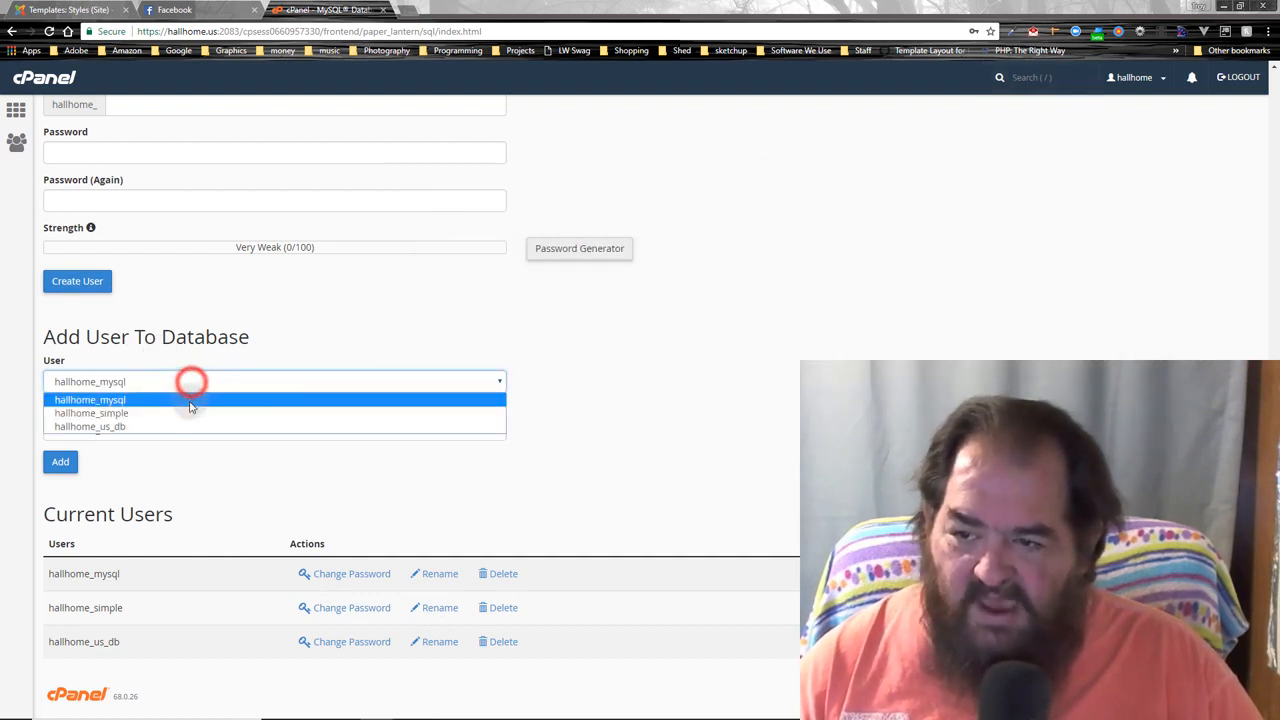
pyautogui.click(189, 410)
pyautogui.click(193, 428)
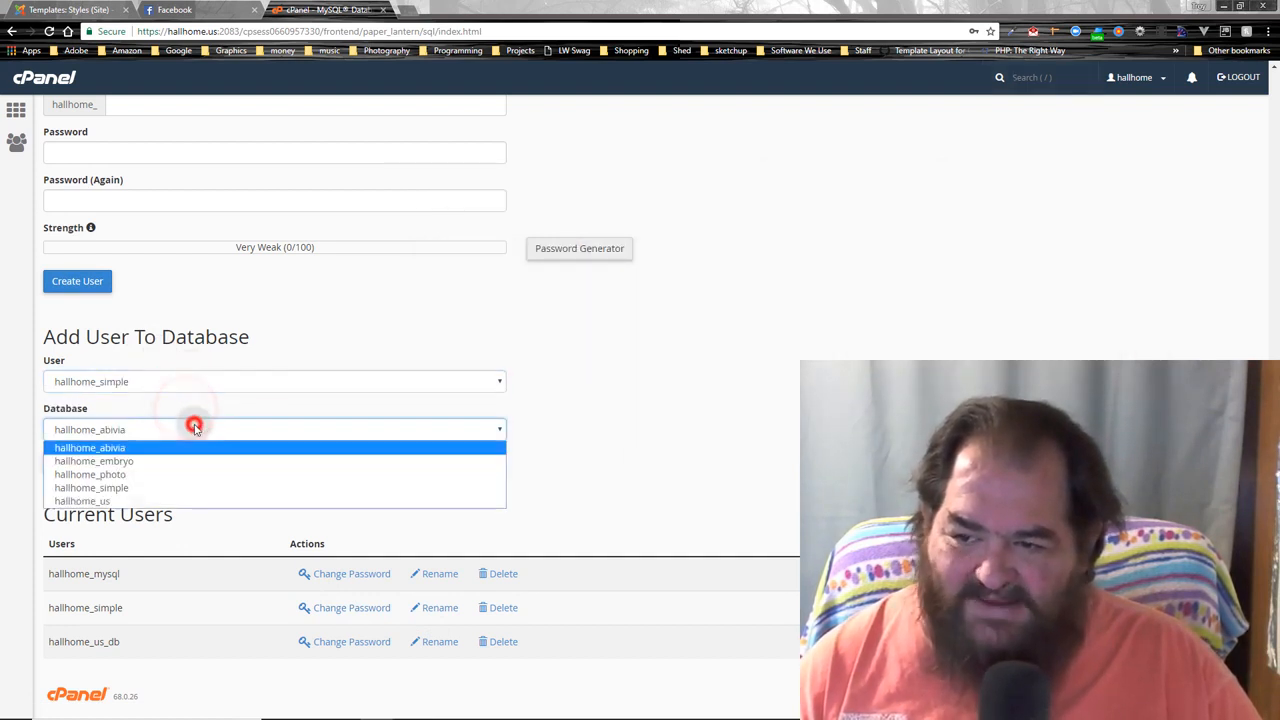
pyautogui.click(195, 485)
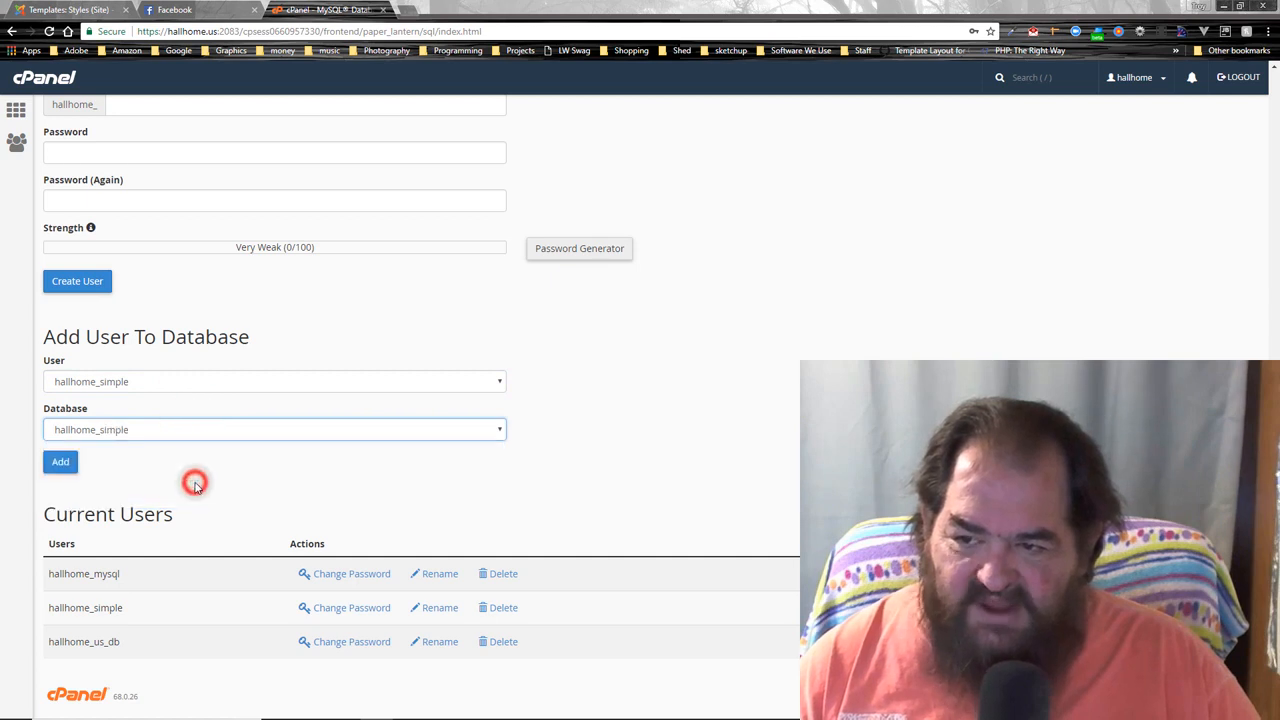
pyautogui.click(60, 463)
pyautogui.click(258, 378)
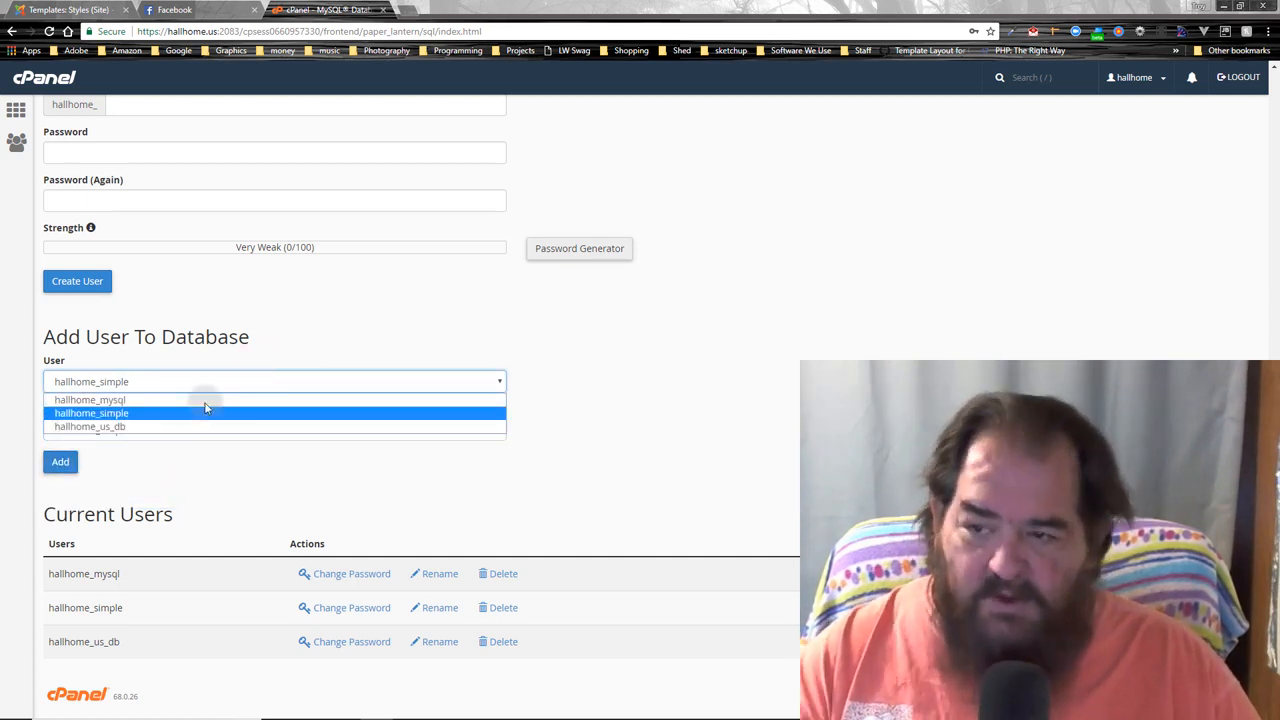
pyautogui.click(218, 470)
pyautogui.click(61, 465)
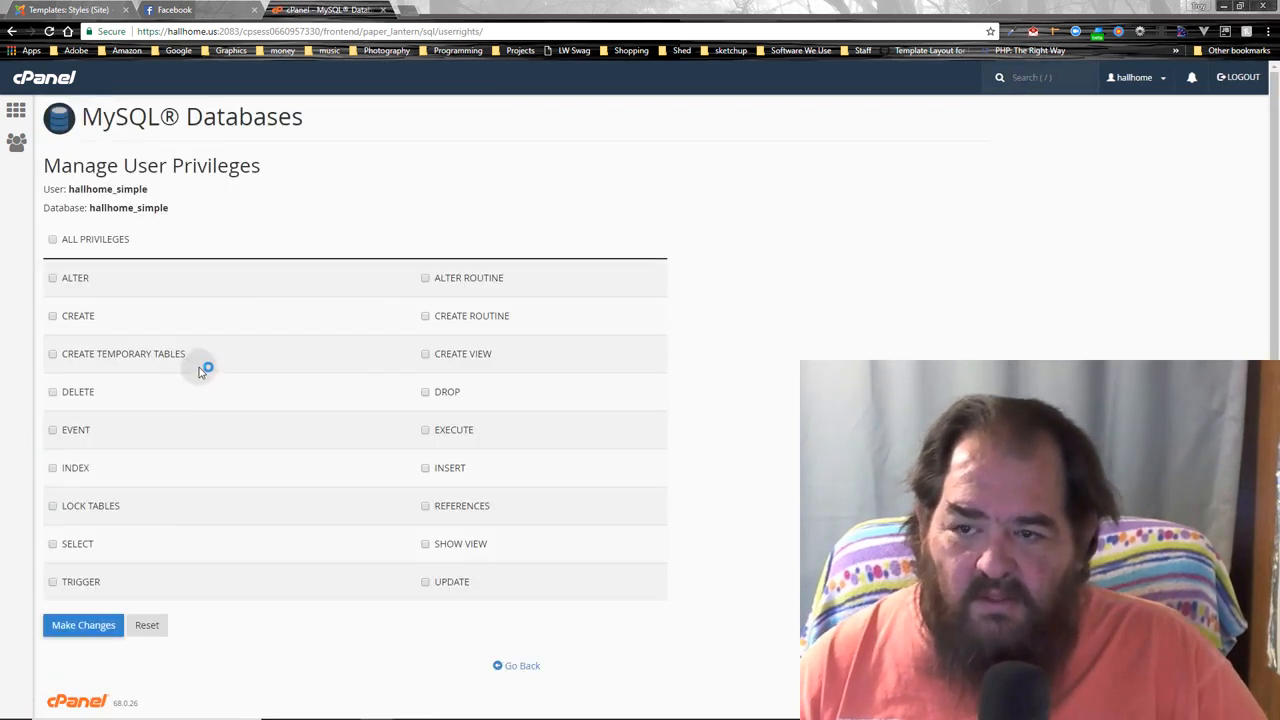
# - Grant ALL PRIVILEGES, save the changes, and return to the cPanel home
pyautogui.click(51, 240)
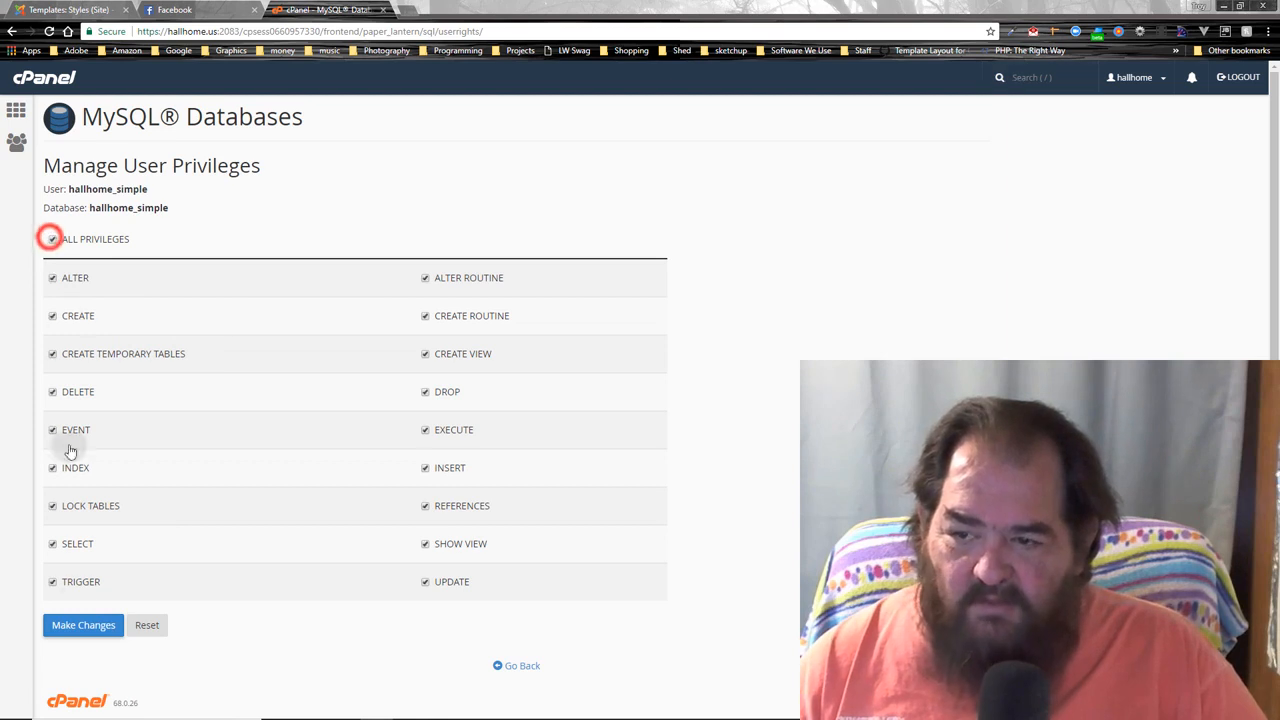
pyautogui.click(75, 624)
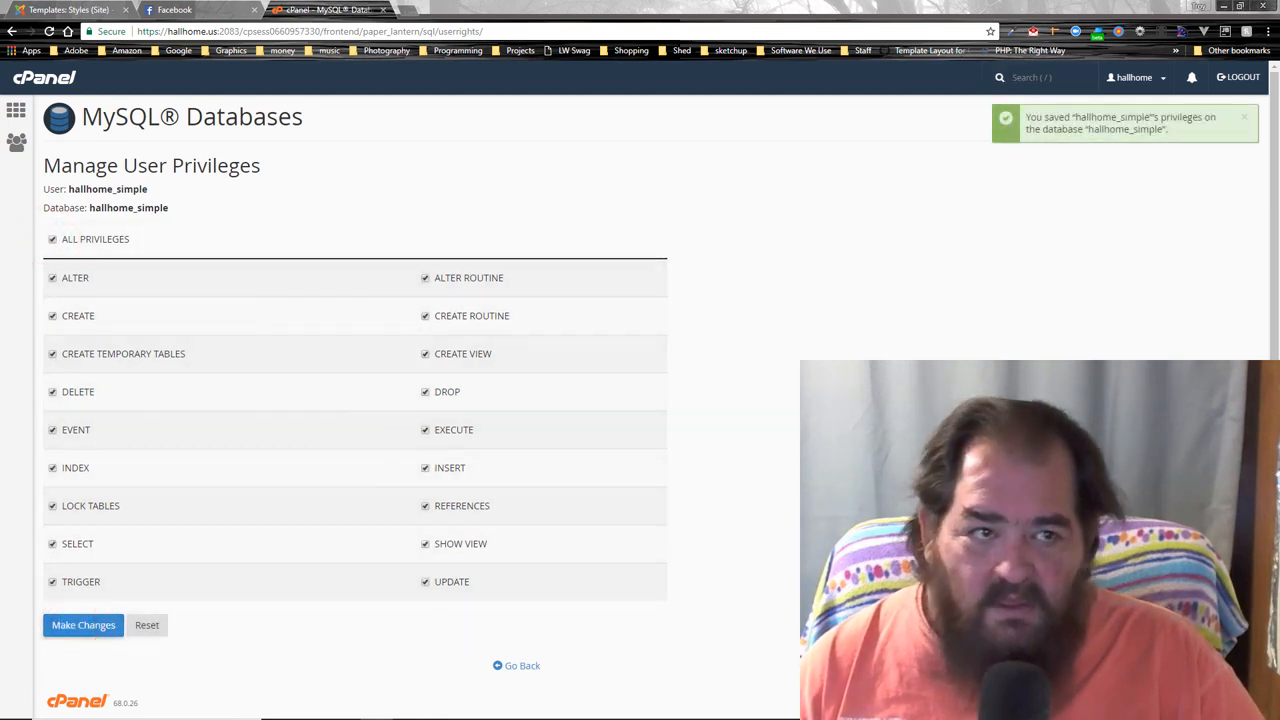
pyautogui.click(16, 110)
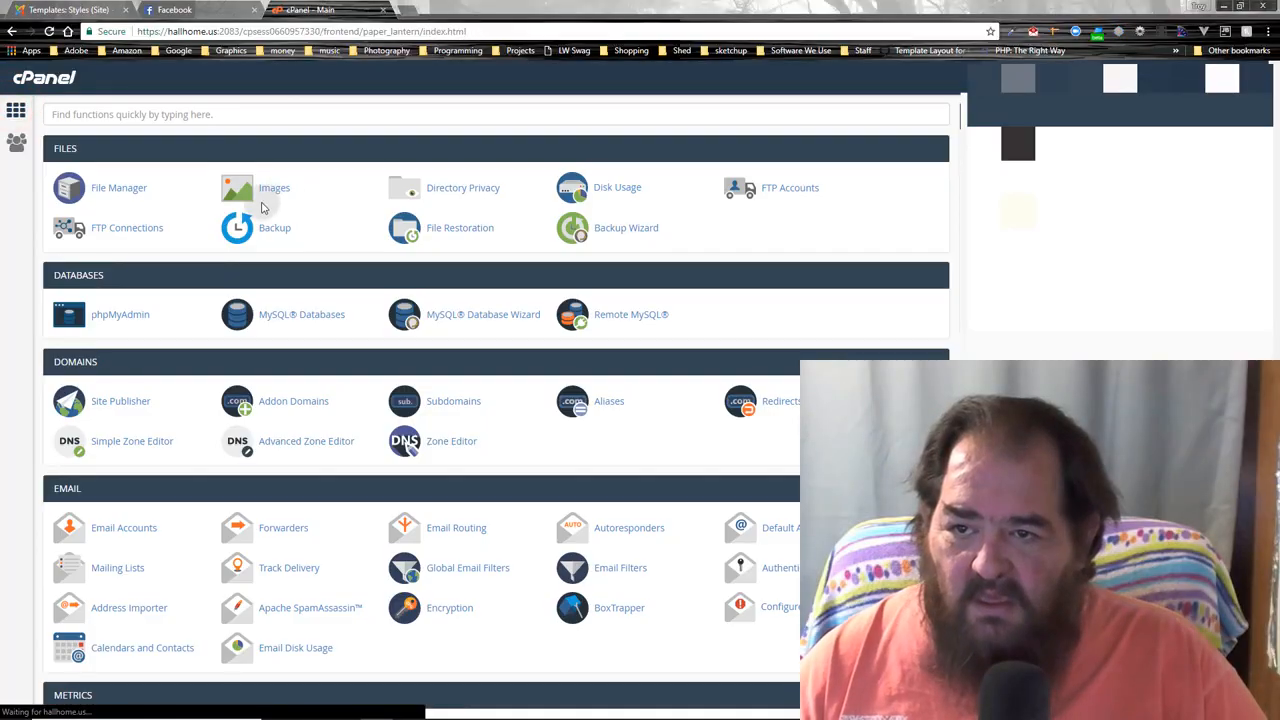
# - Revisit MySQL Databases, then check Addon Domains, showing only troyhall.photography, and return home
pyautogui.click(286, 314)
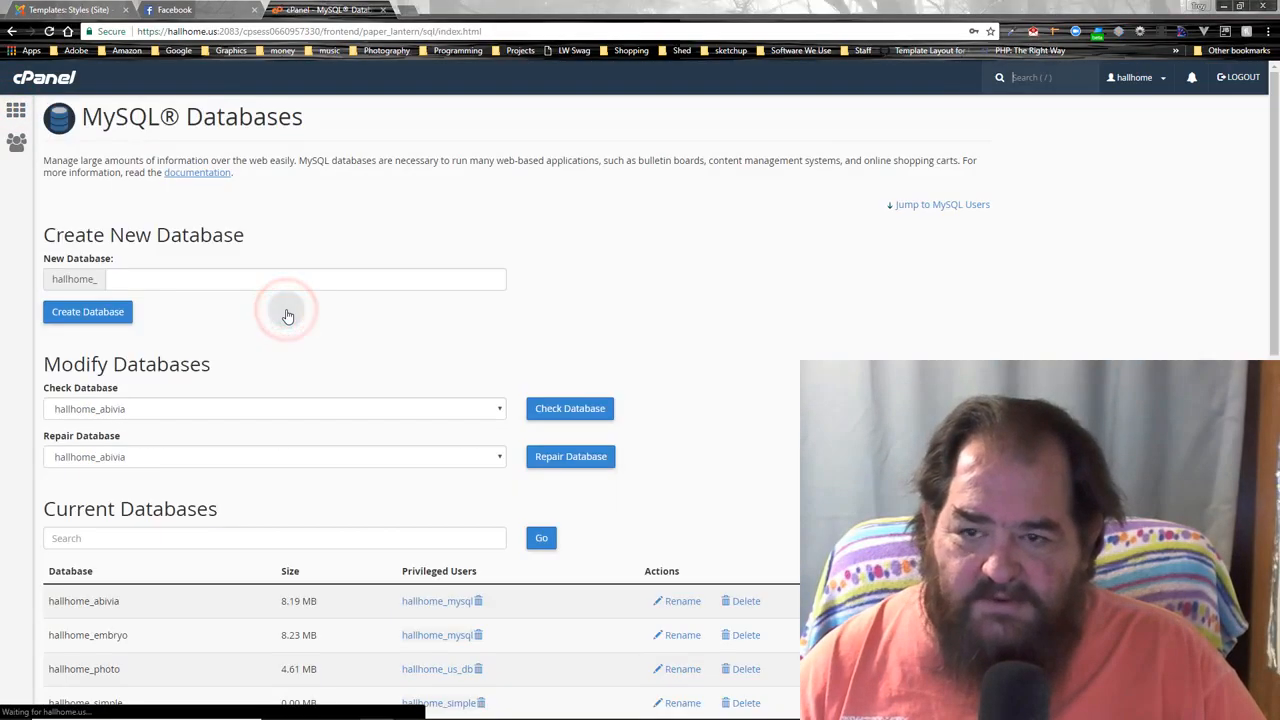
pyautogui.scroll(-5, 286, 310)
pyautogui.scroll(1, 265, 312)
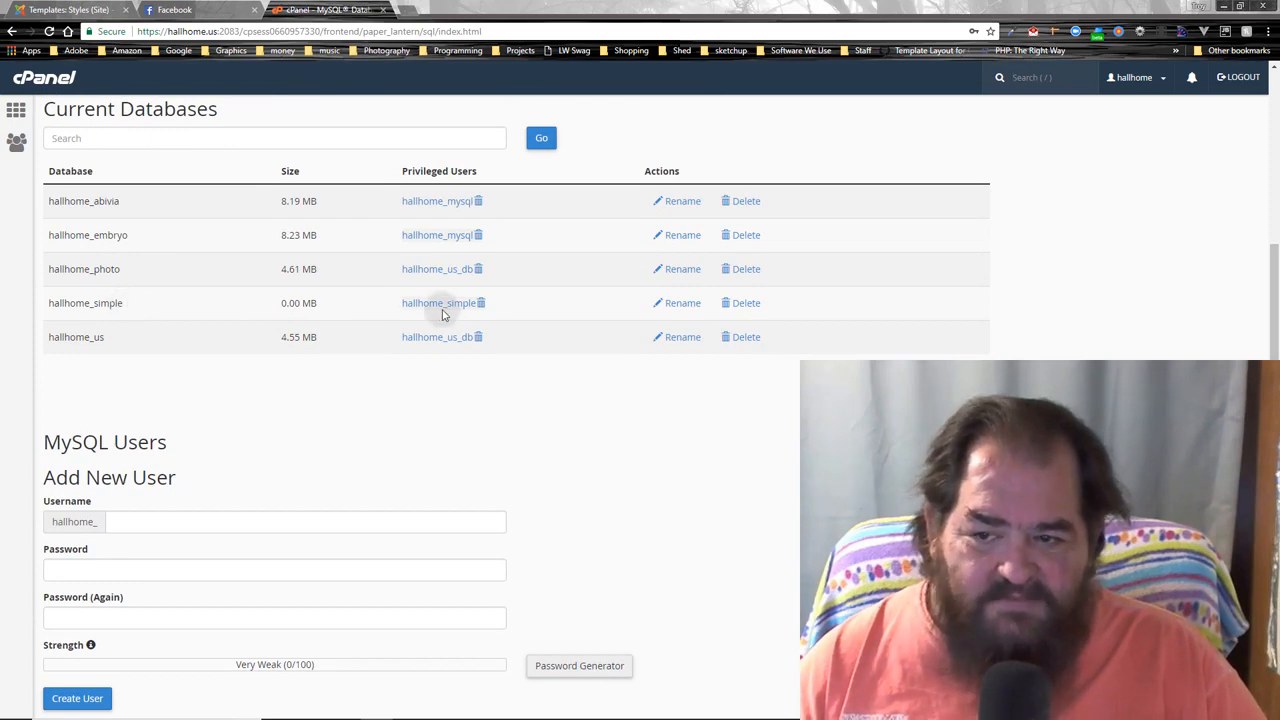
pyautogui.scroll(4, 357, 333)
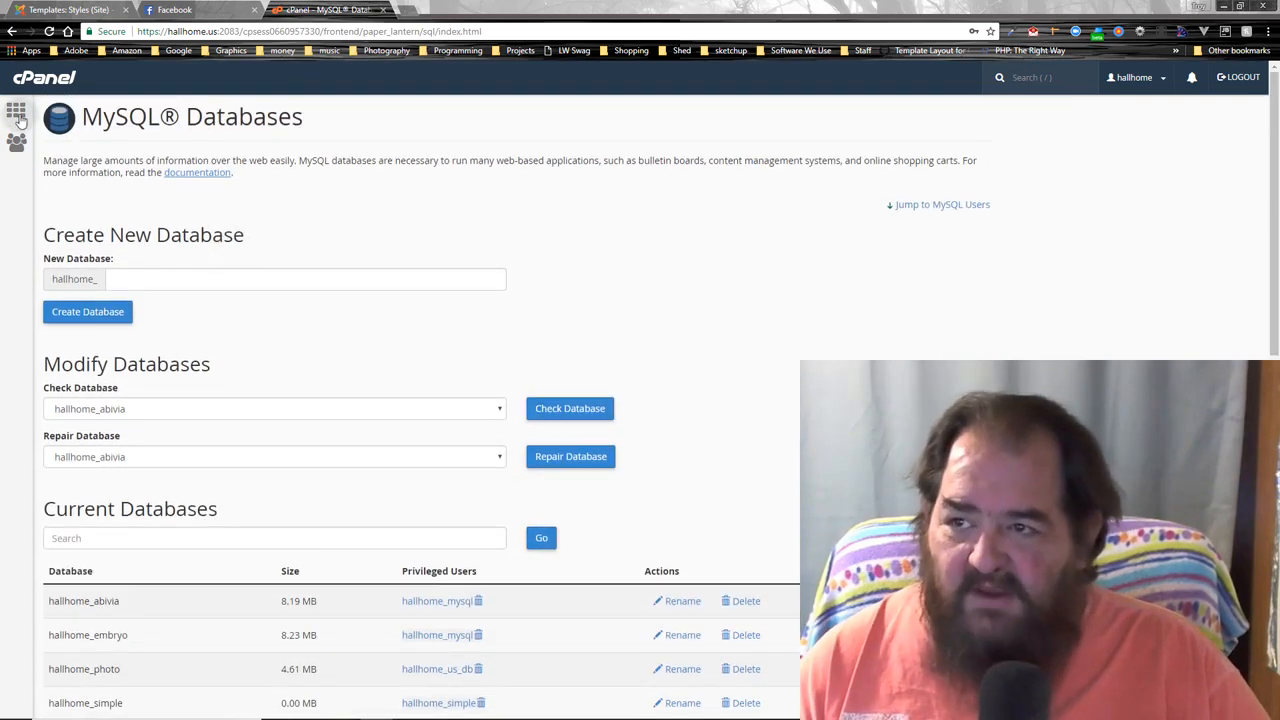
pyautogui.click(16, 113)
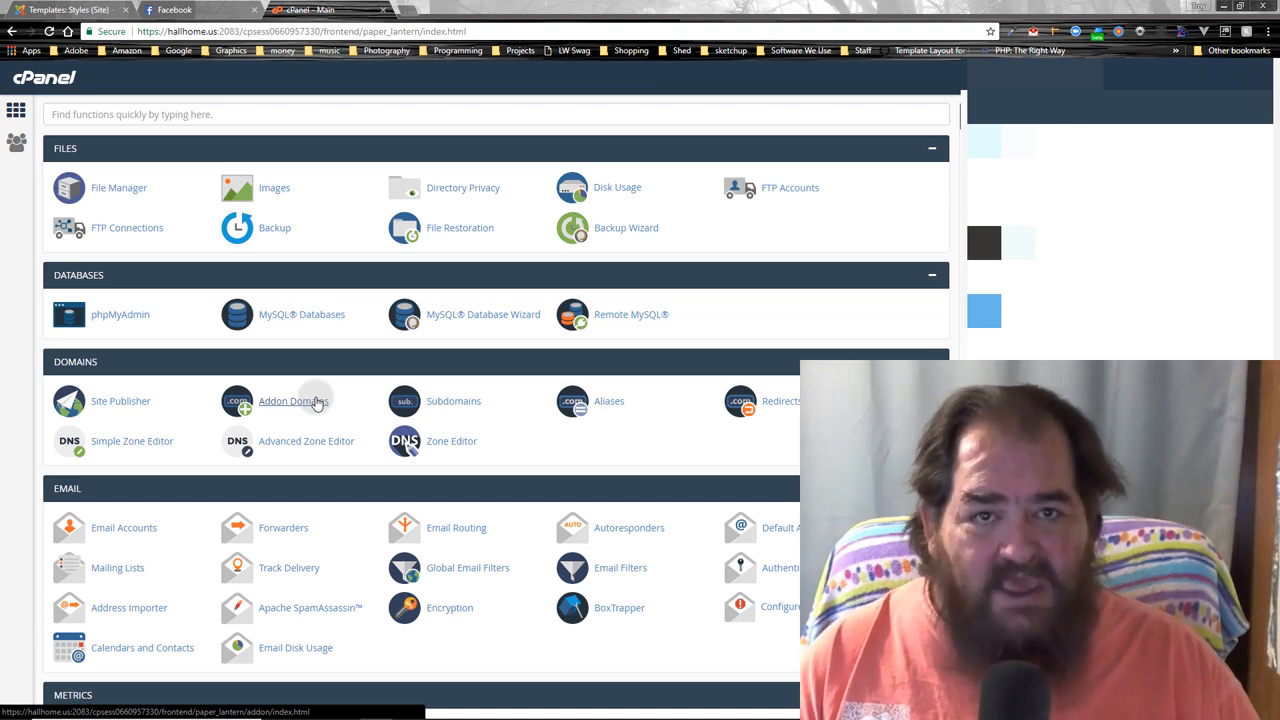
pyautogui.click(316, 401)
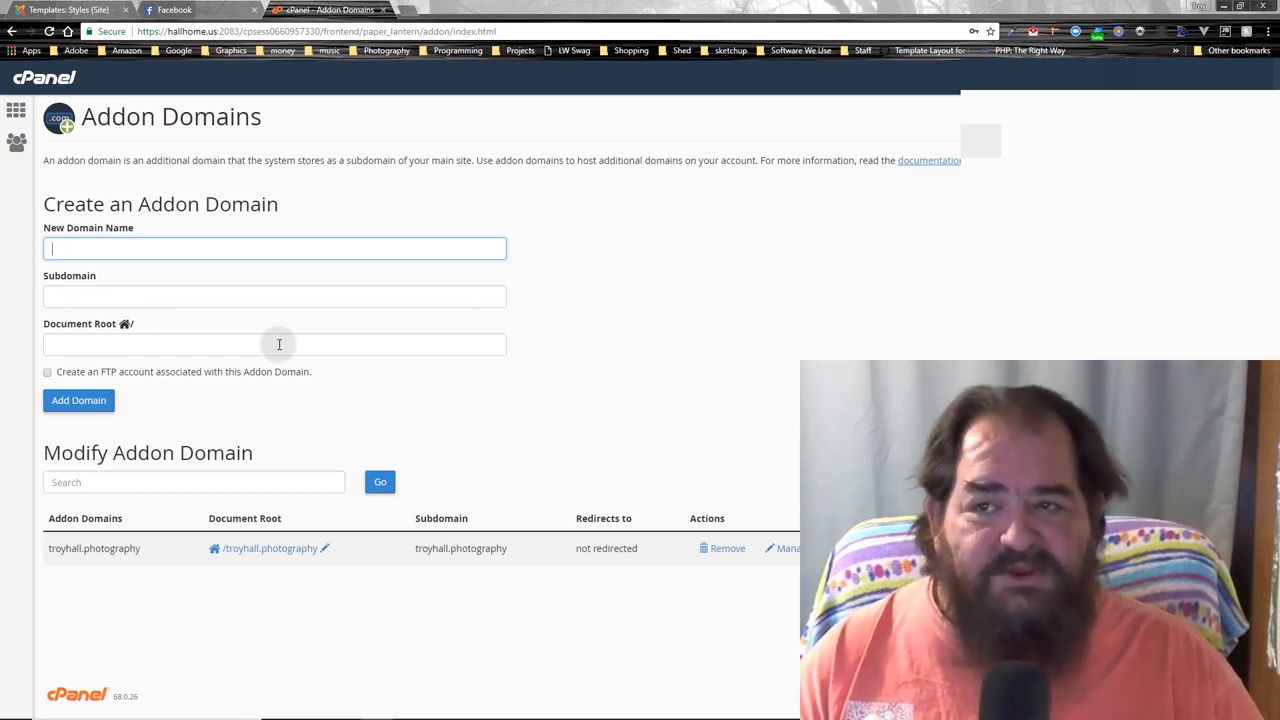
pyautogui.click(10, 113)
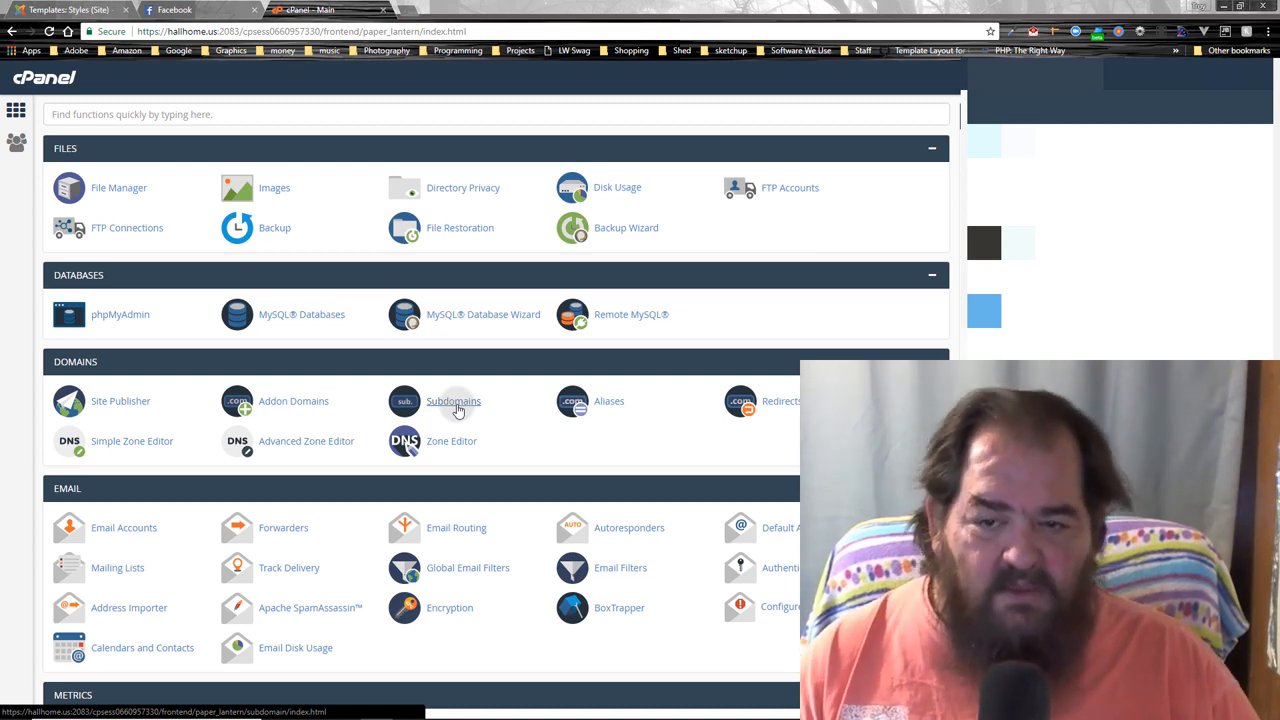
# - Create subdomain 'tutorial' on hallhome.us with document root 'tutorial'
pyautogui.click(453, 402)
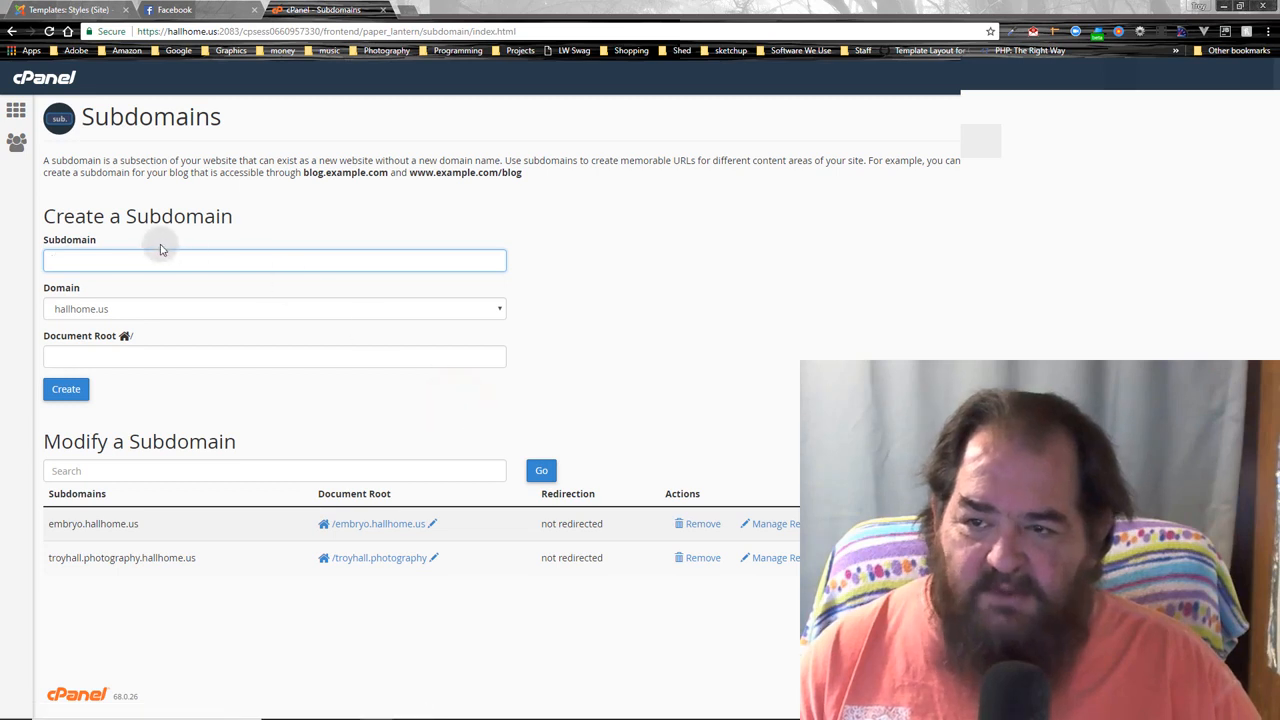
pyautogui.click(175, 257)
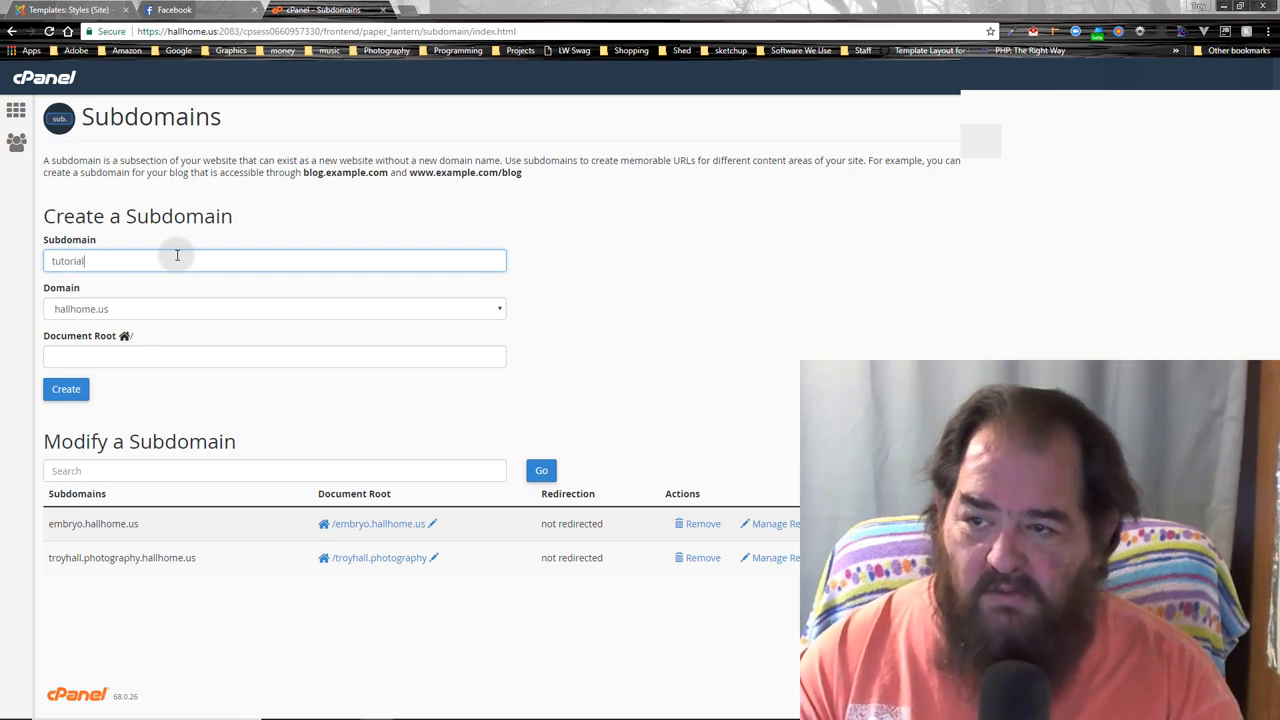
pyautogui.press('Tab')
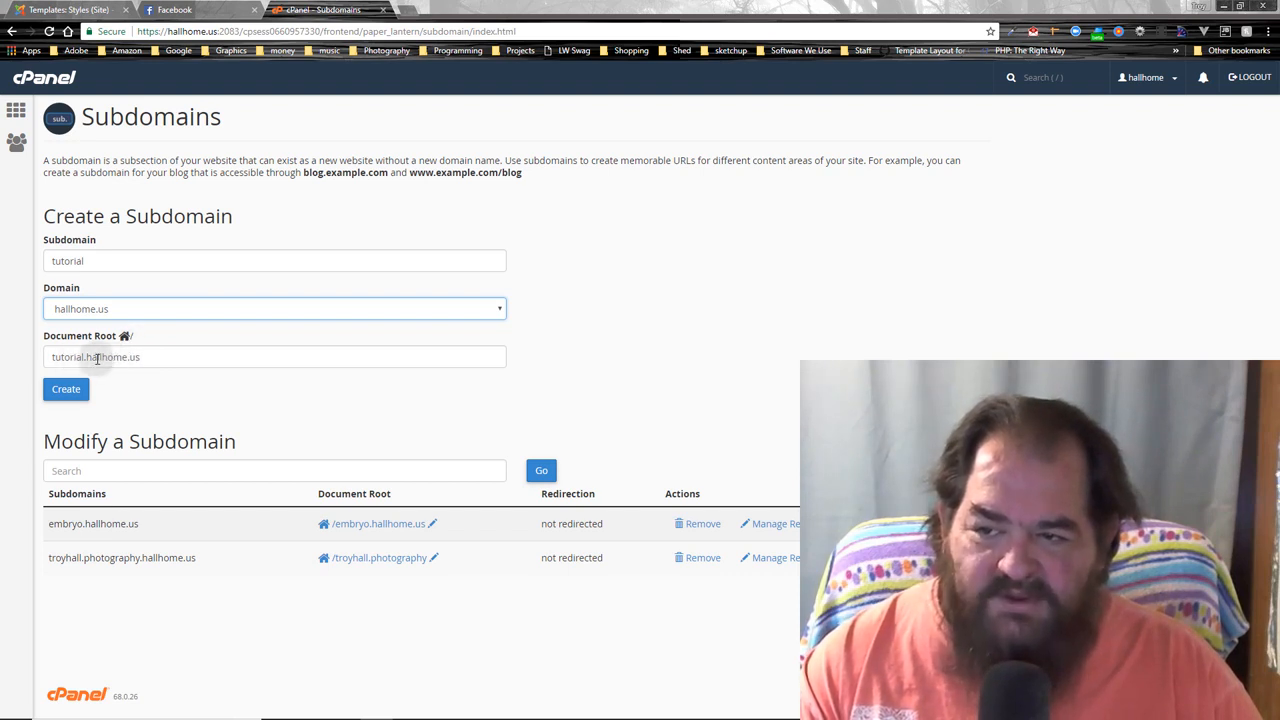
pyautogui.tripleClick(146, 358)
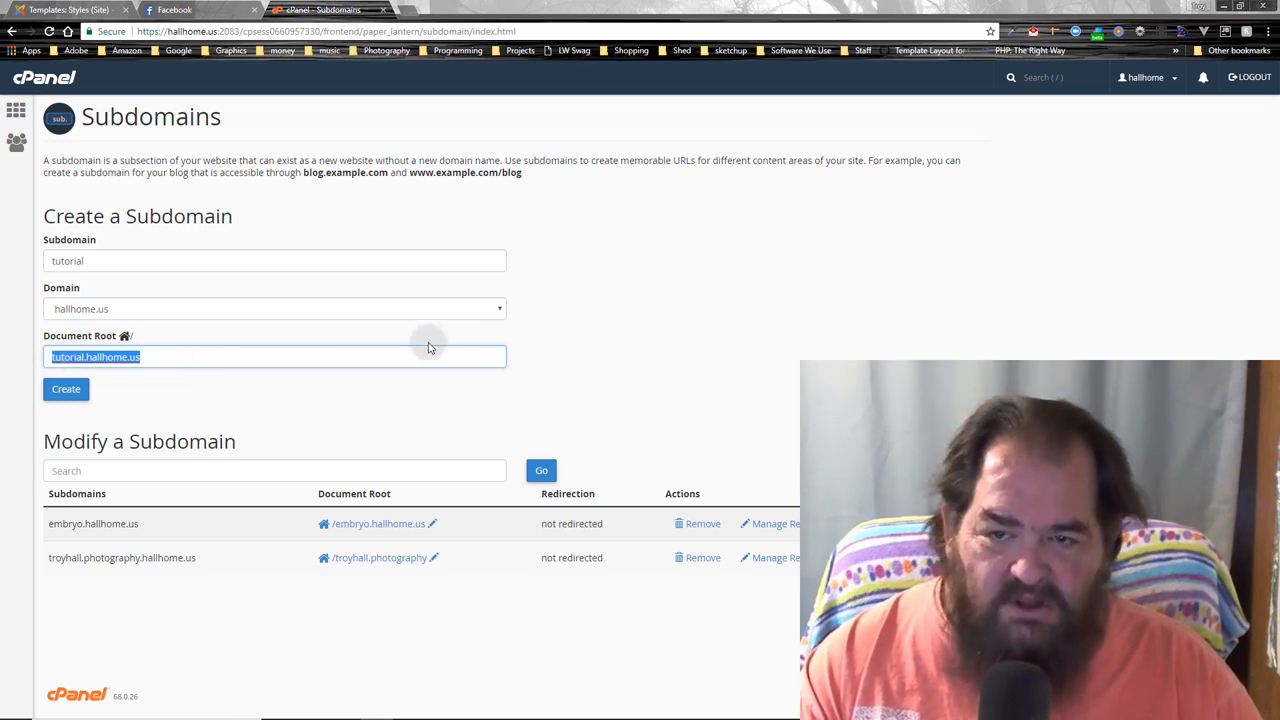
pyautogui.click(358, 356)
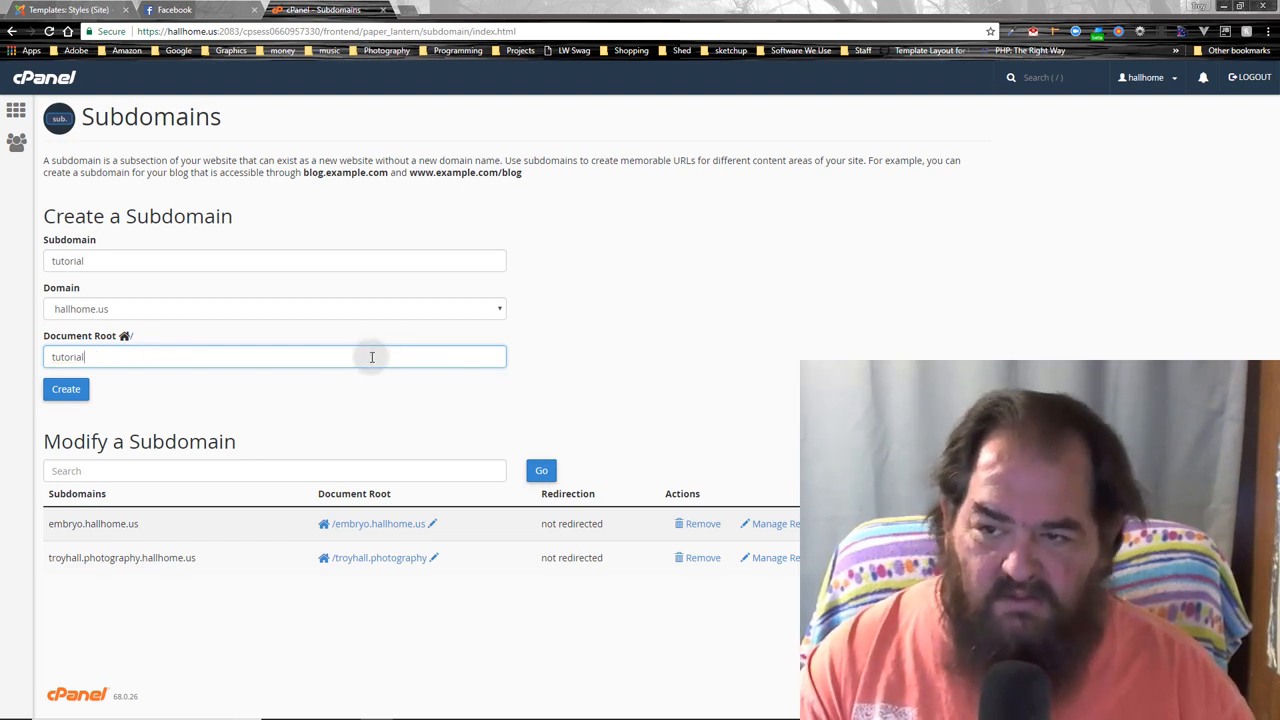
pyautogui.click(63, 393)
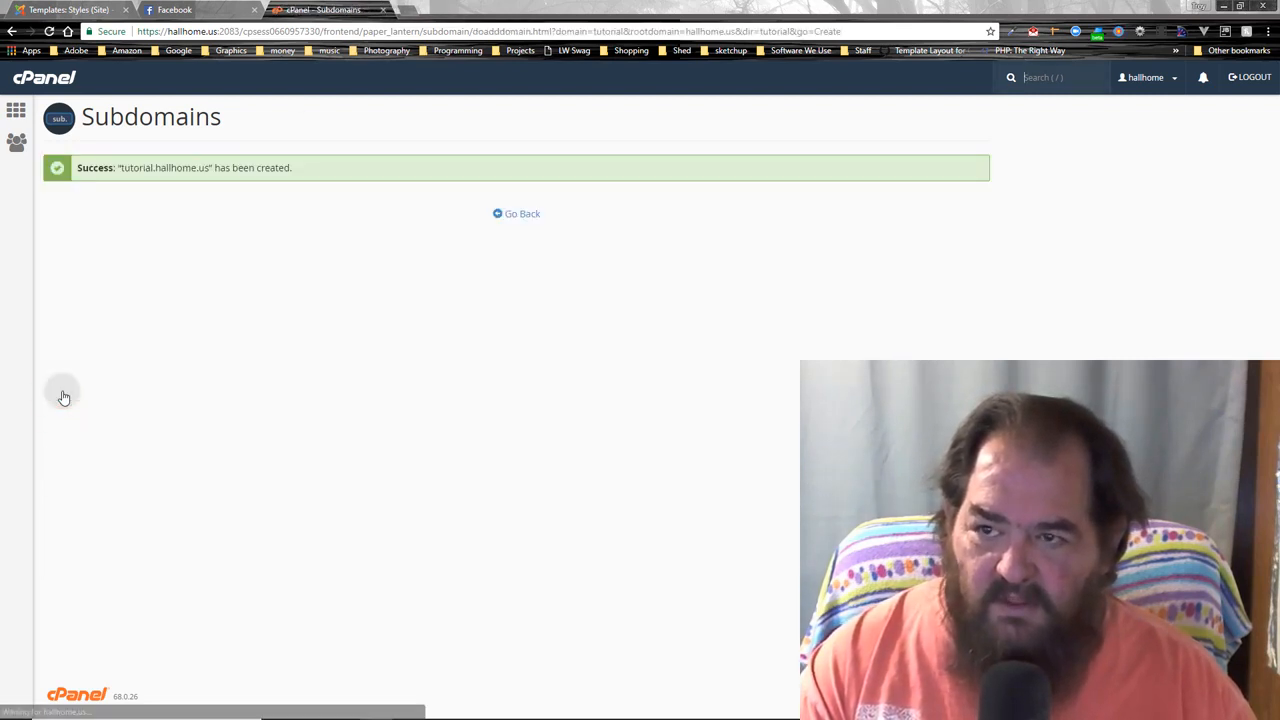
# - Return to the subdomain list and open the /tutorial document root in File Manager
pyautogui.click(516, 219)
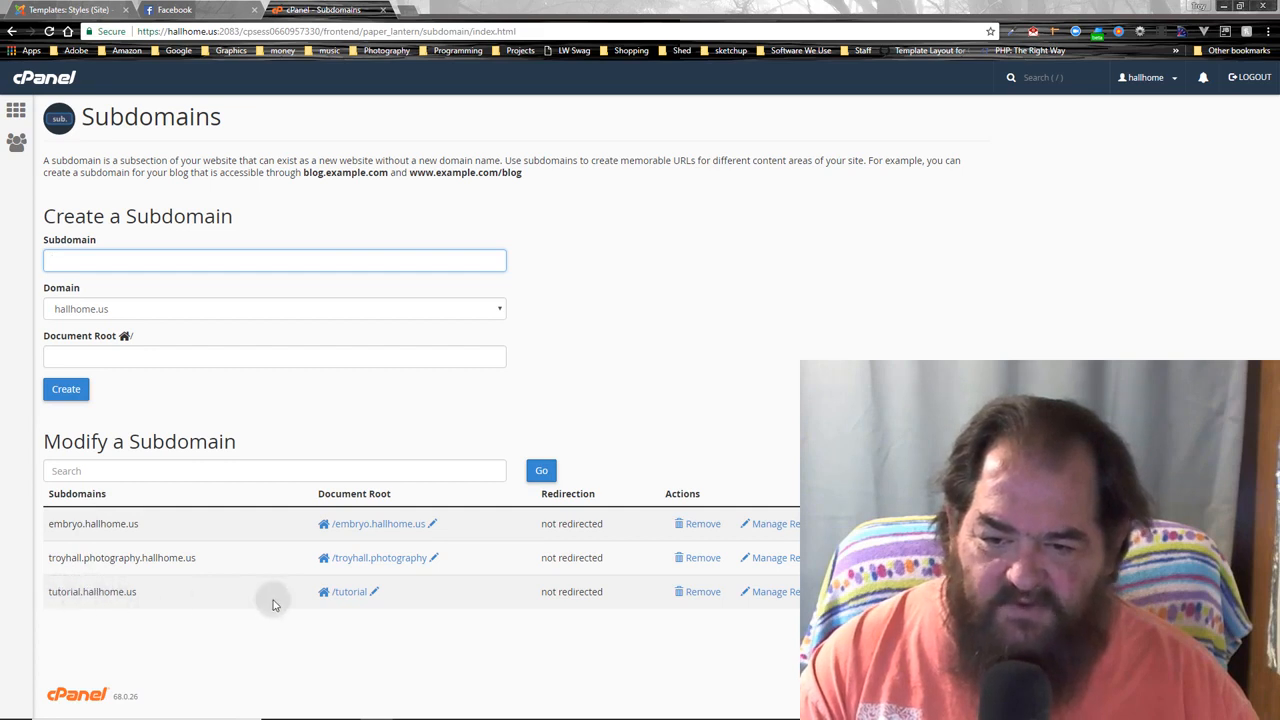
pyautogui.click(350, 592)
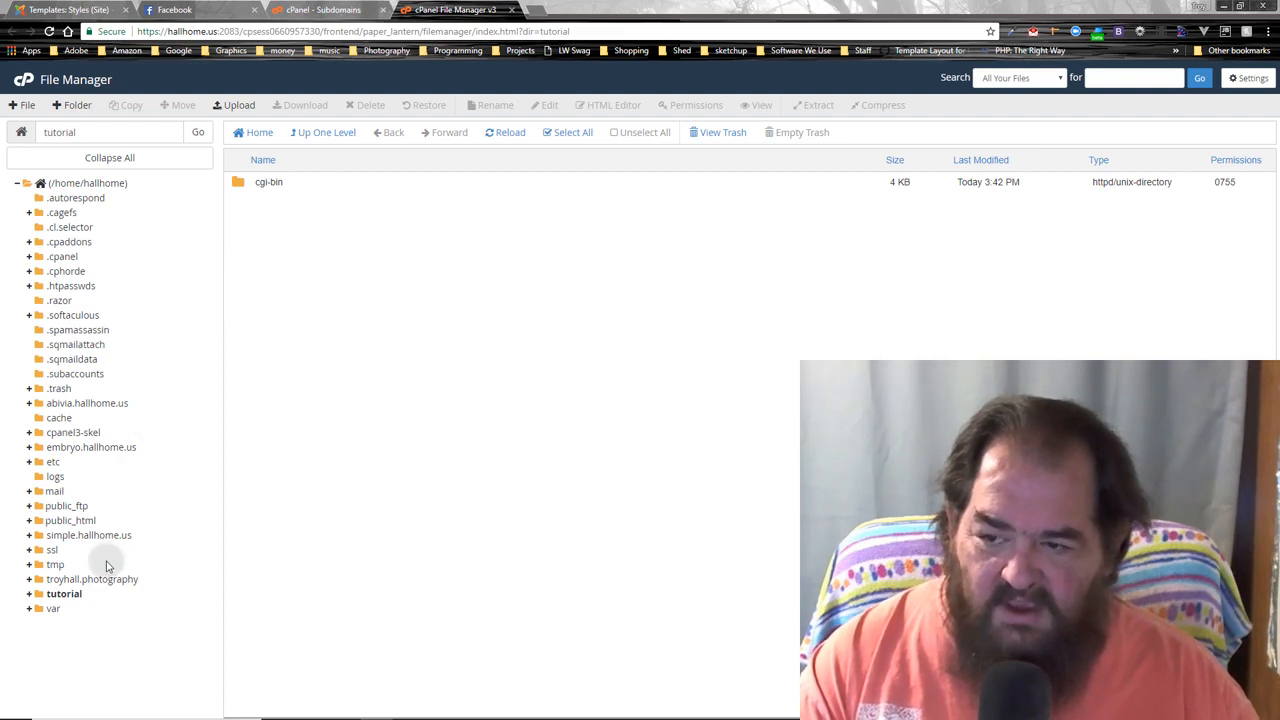
# - Browse public_html and simple.hallhome.us in the folder tree, ending on /home/hallhome
pyautogui.click(27, 522)
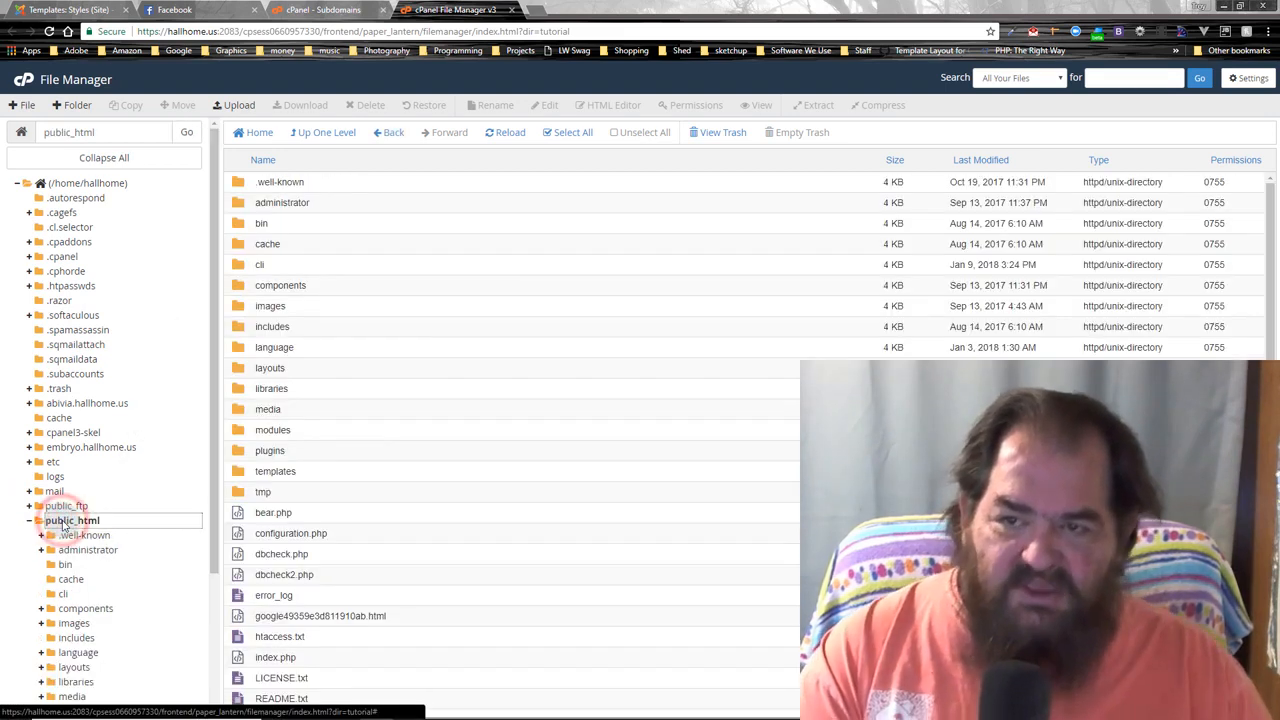
pyautogui.scroll(-1, 485, 332)
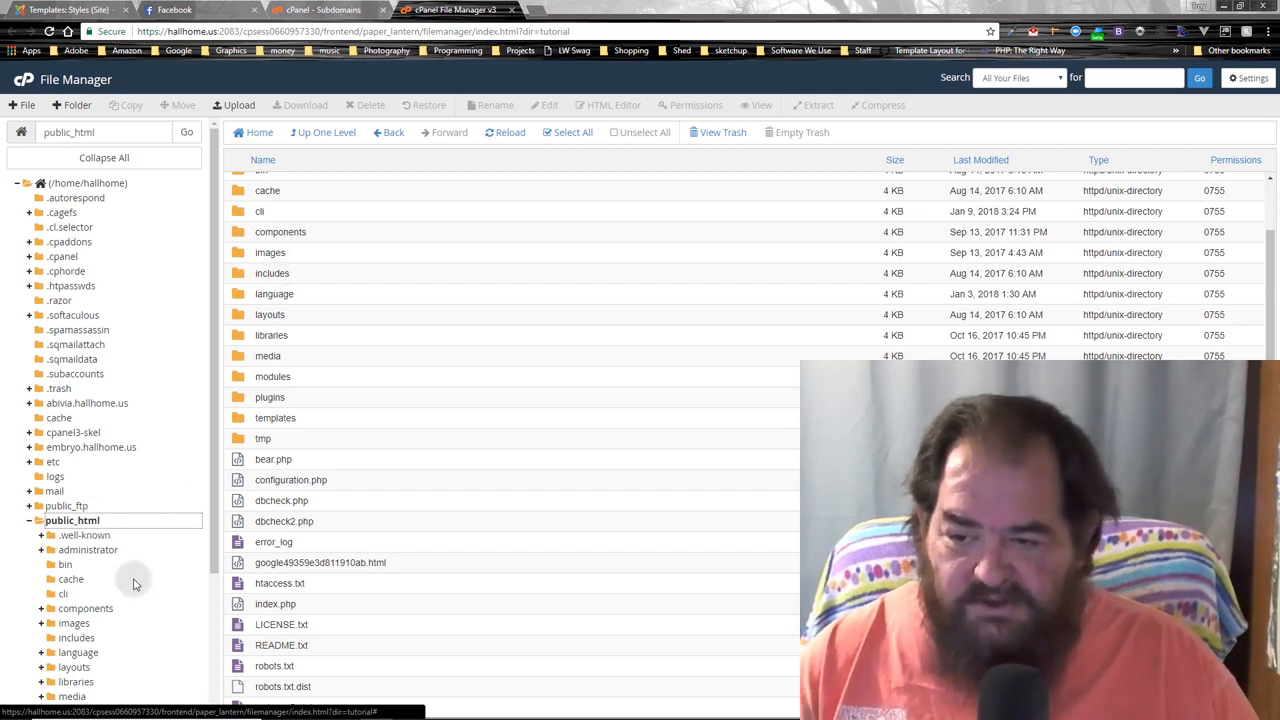
pyautogui.scroll(-2, 80, 490)
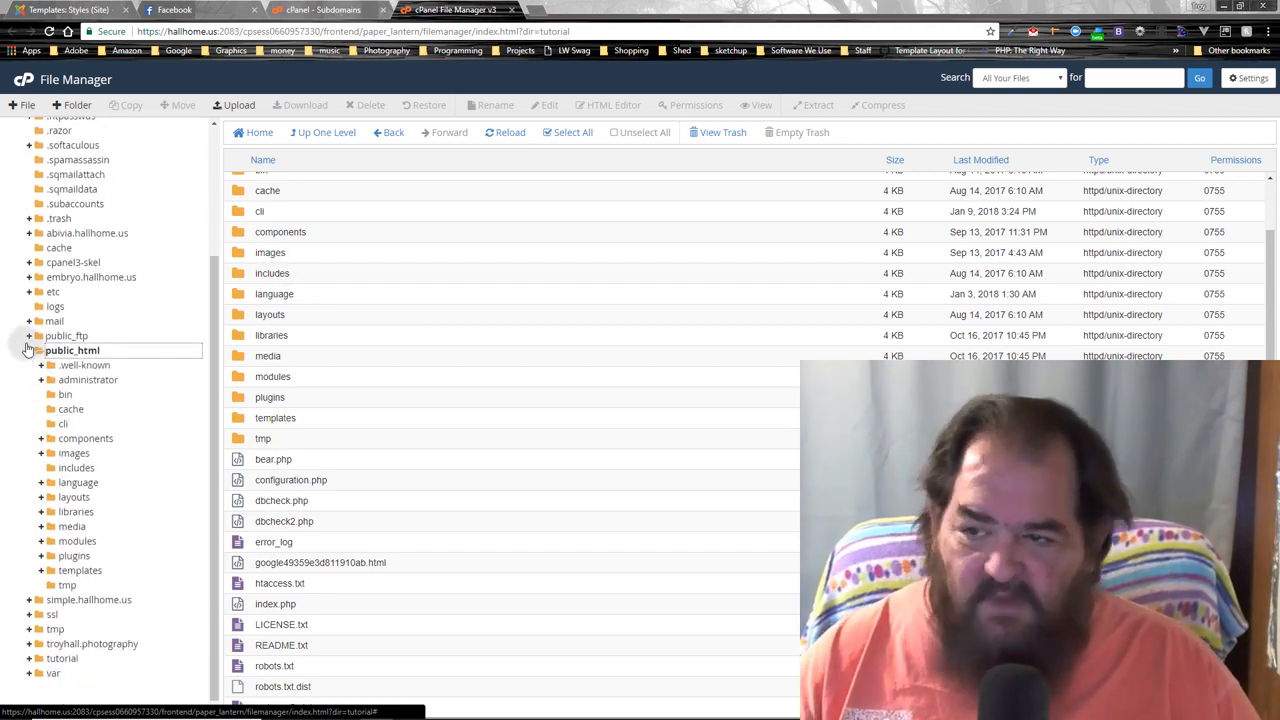
pyautogui.click(30, 352)
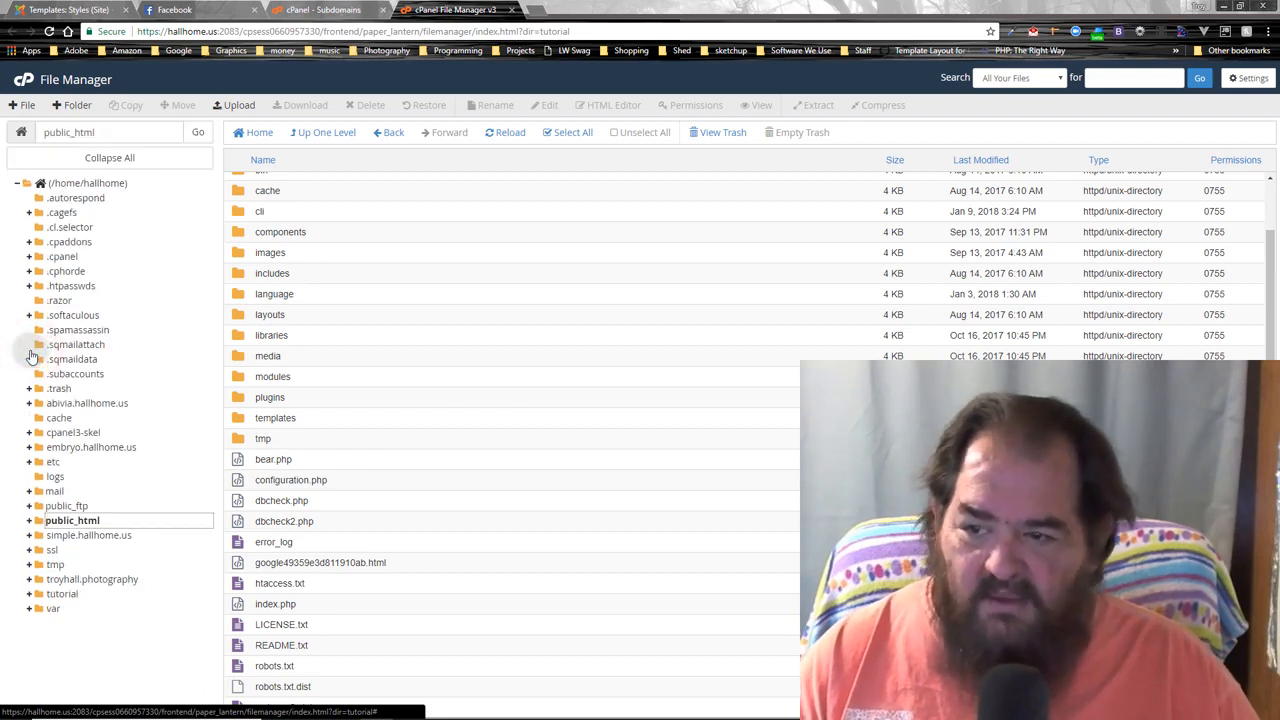
pyautogui.click(88, 537)
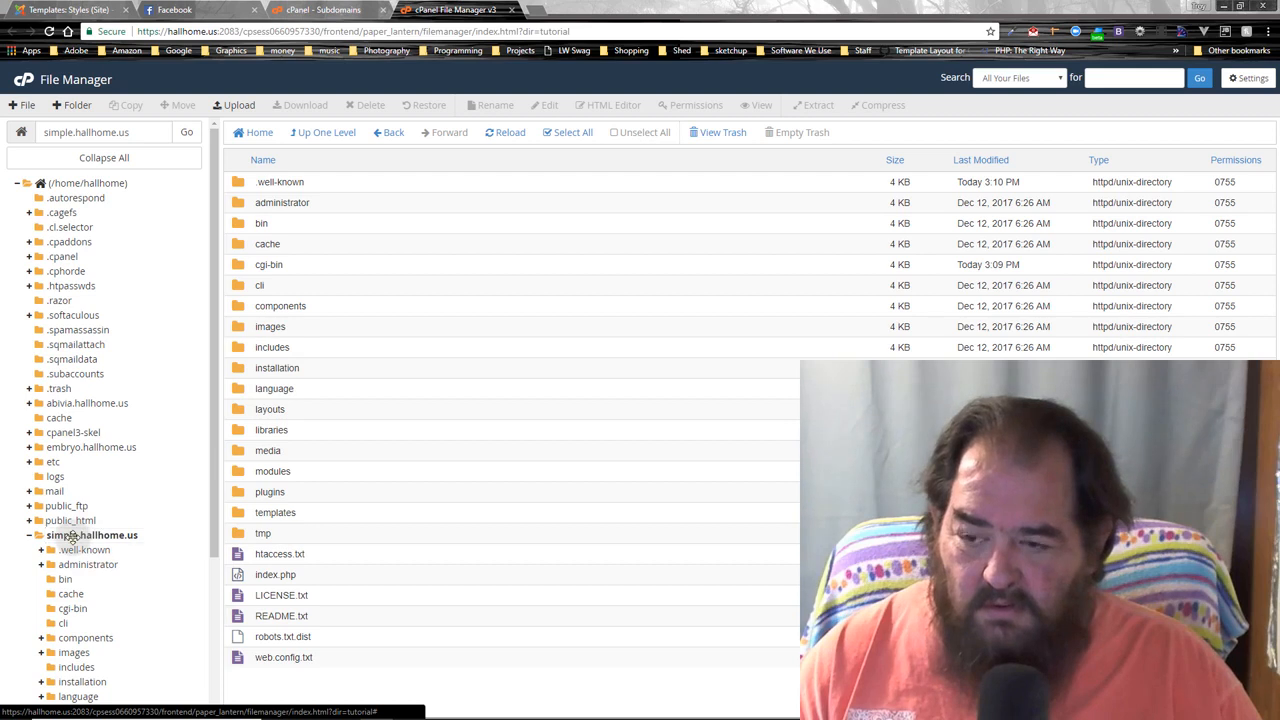
pyautogui.rightClick(72, 537)
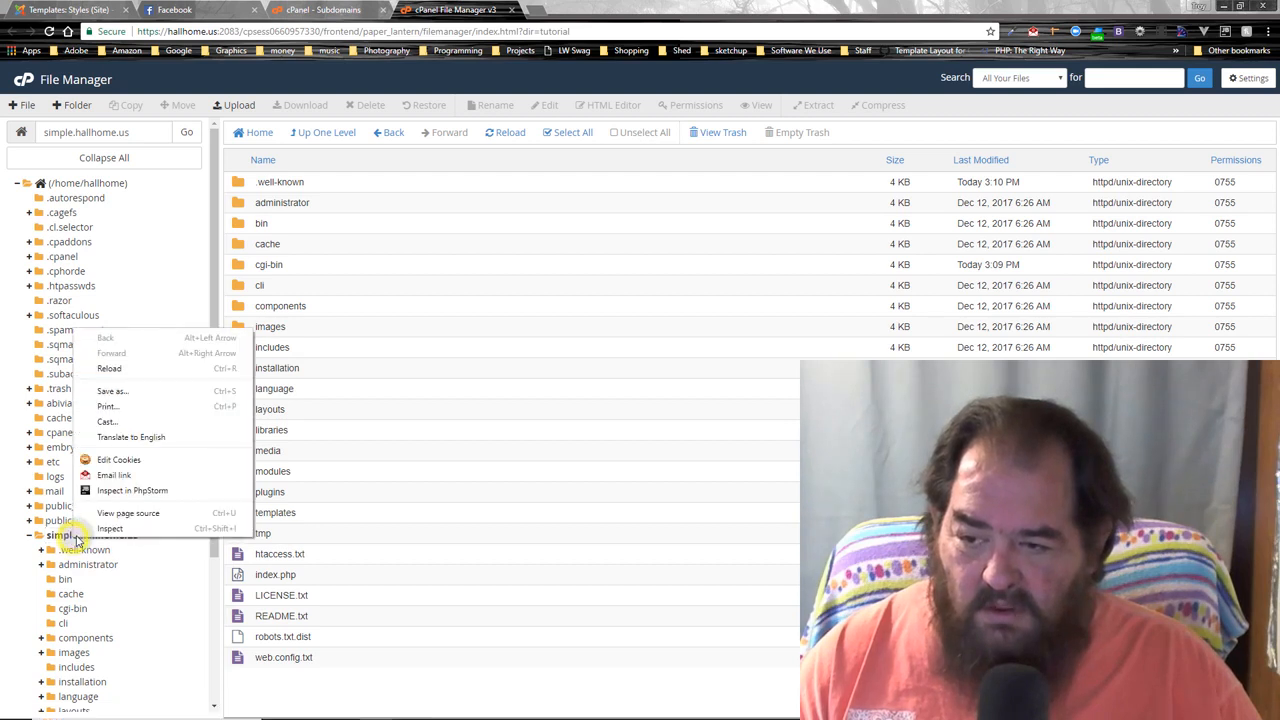
pyautogui.click(948, 128)
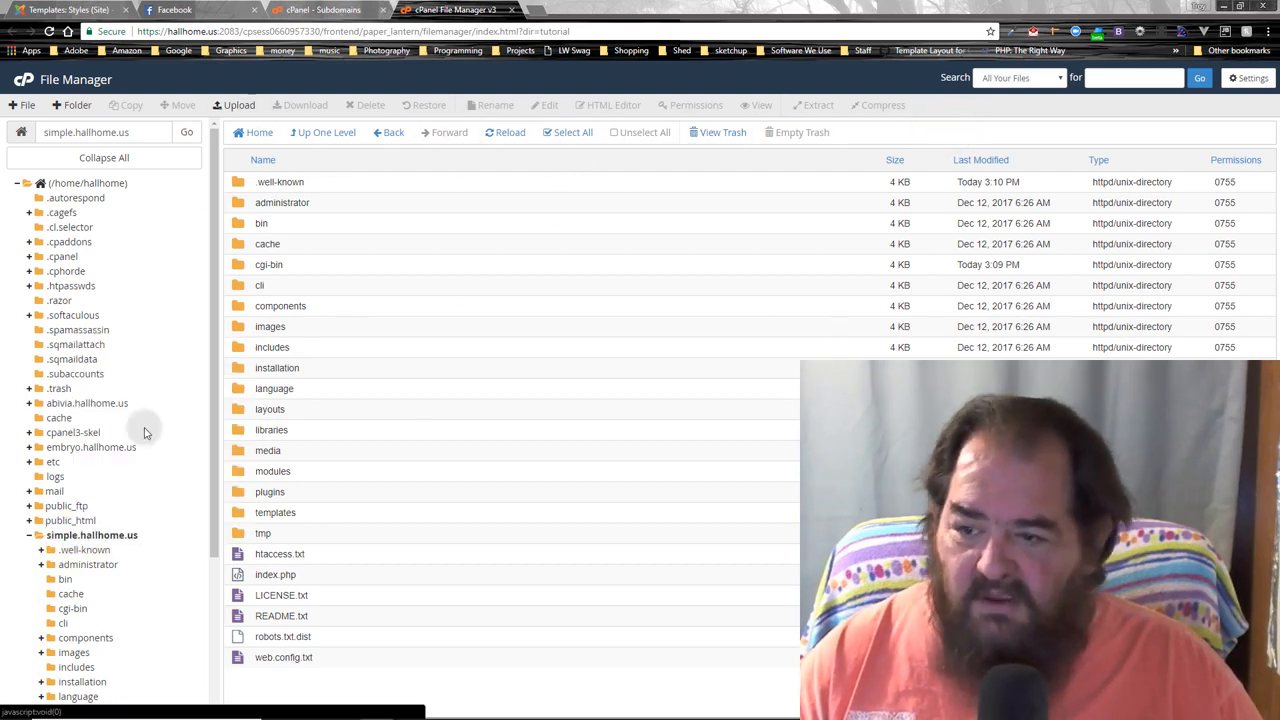
pyautogui.click(85, 537)
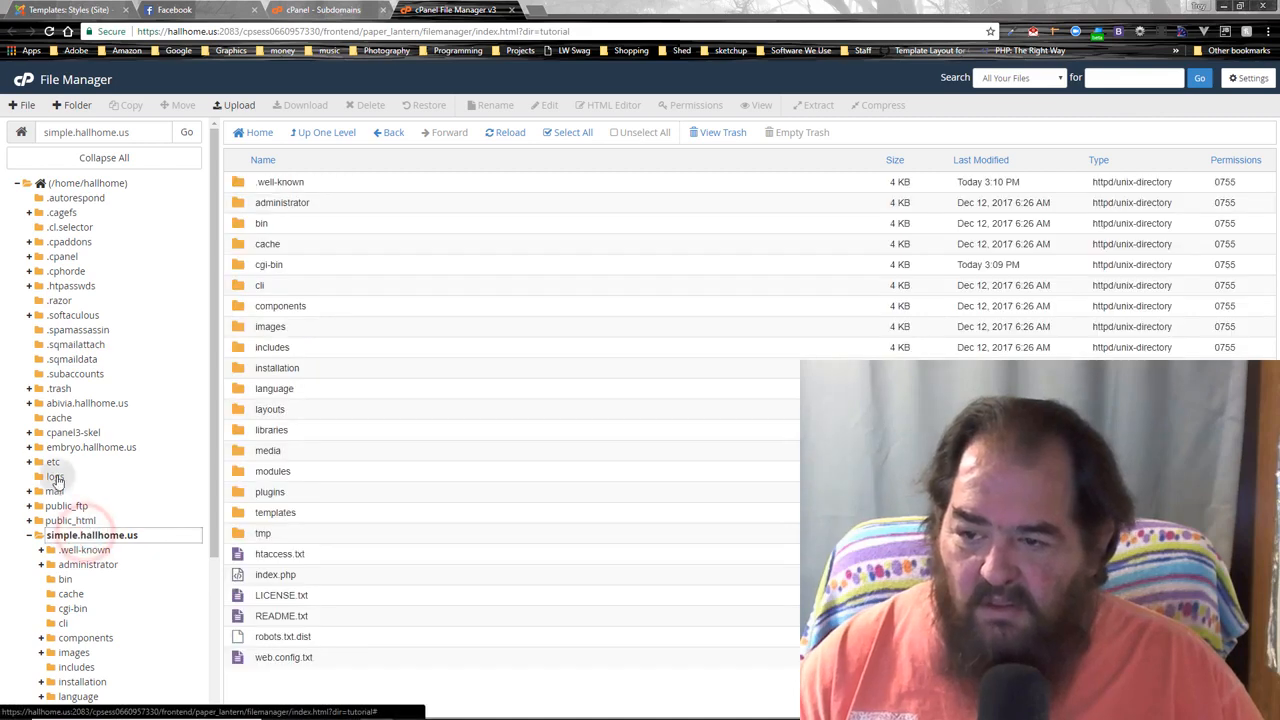
pyautogui.click(64, 187)
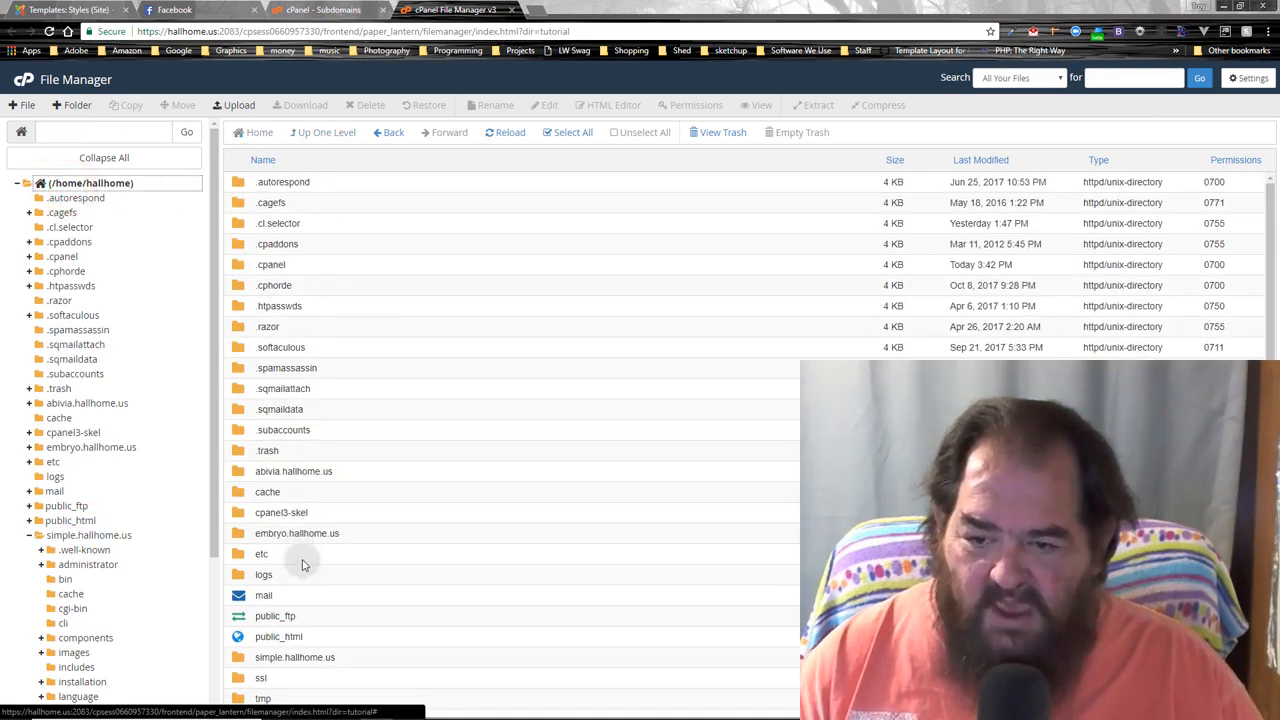
# - Permanently delete the simple.hallhome.us folder, skipping the trash, then open the tutorial folder
pyautogui.scroll(-2, 297, 545)
pyautogui.click(245, 463)
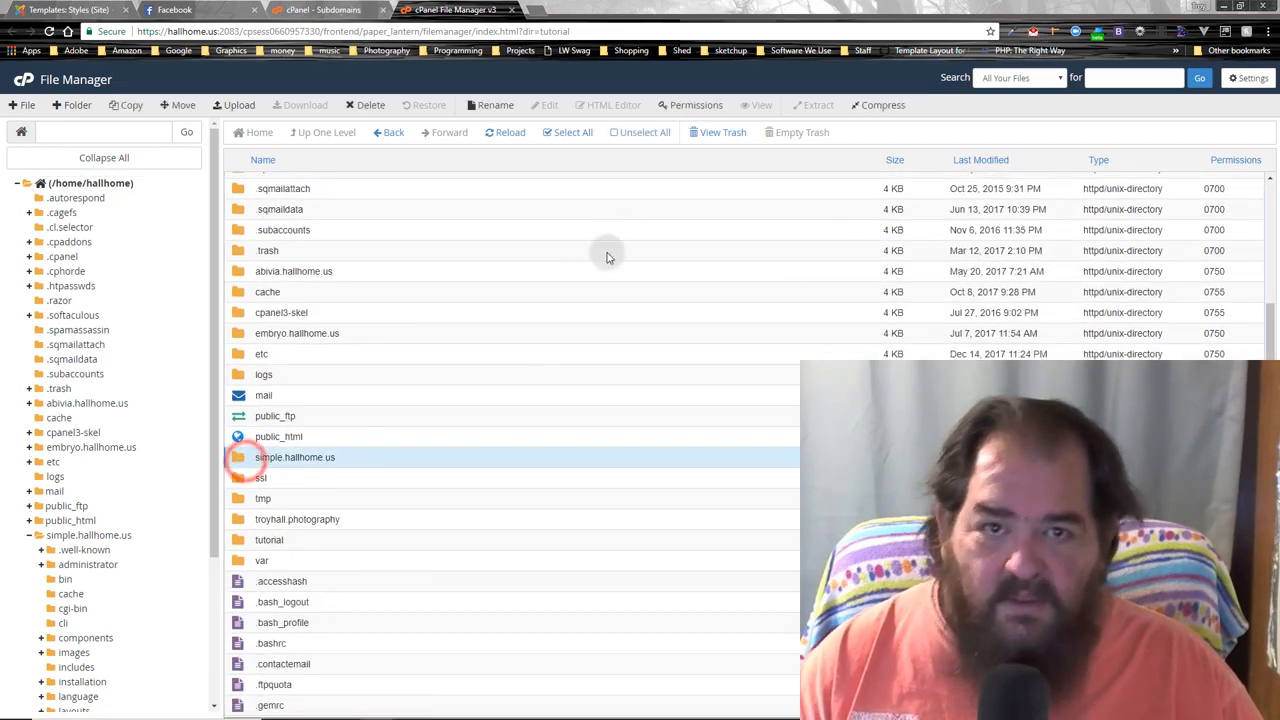
pyautogui.click(388, 108)
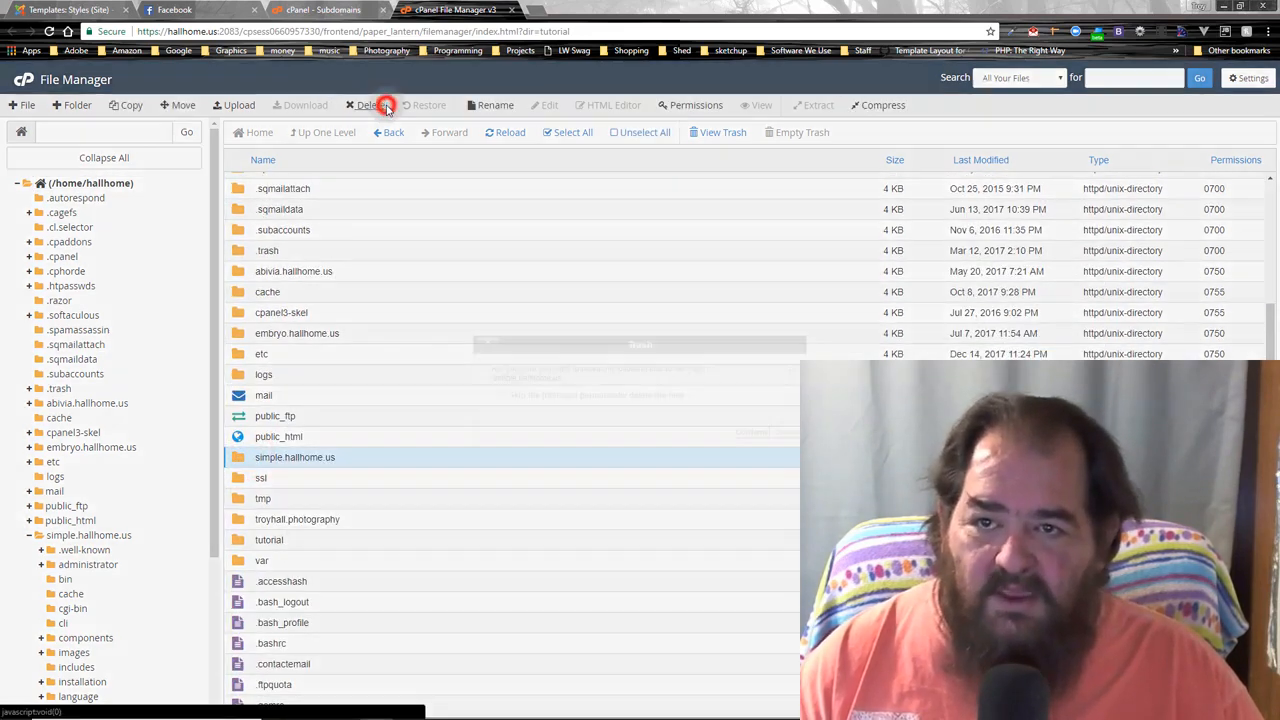
pyautogui.click(627, 395)
pyautogui.click(740, 434)
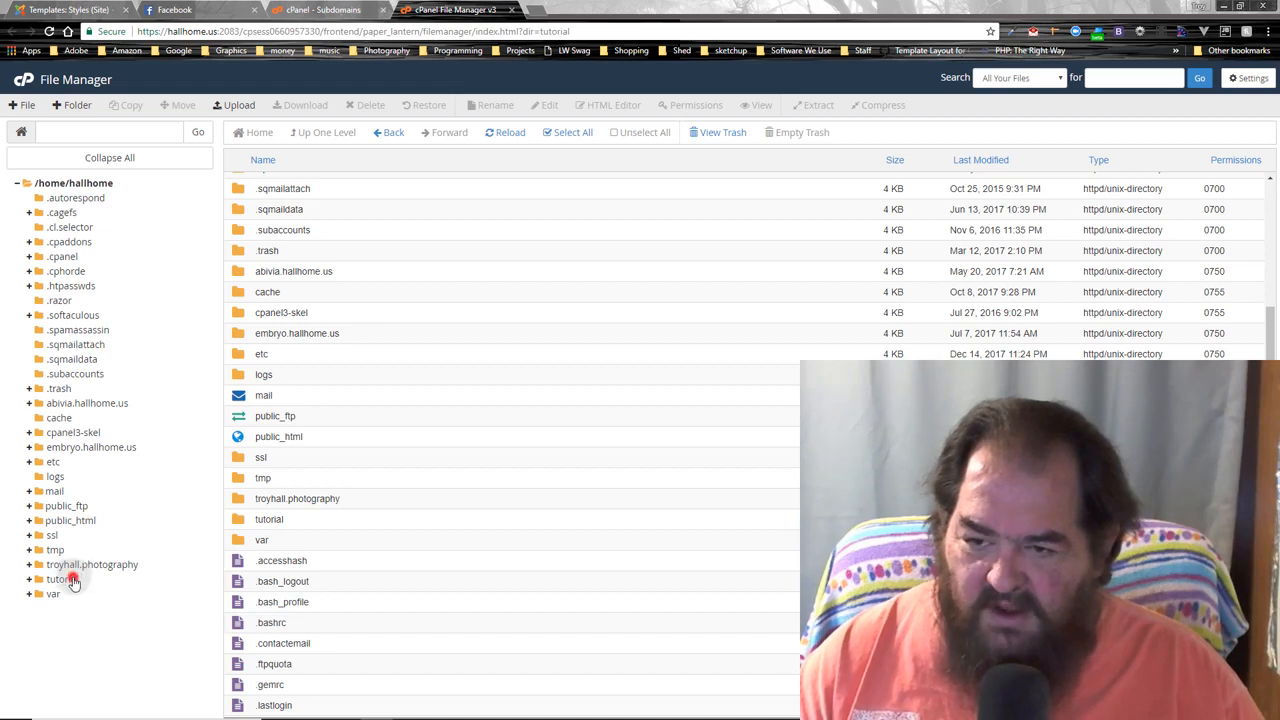
pyautogui.click(72, 582)
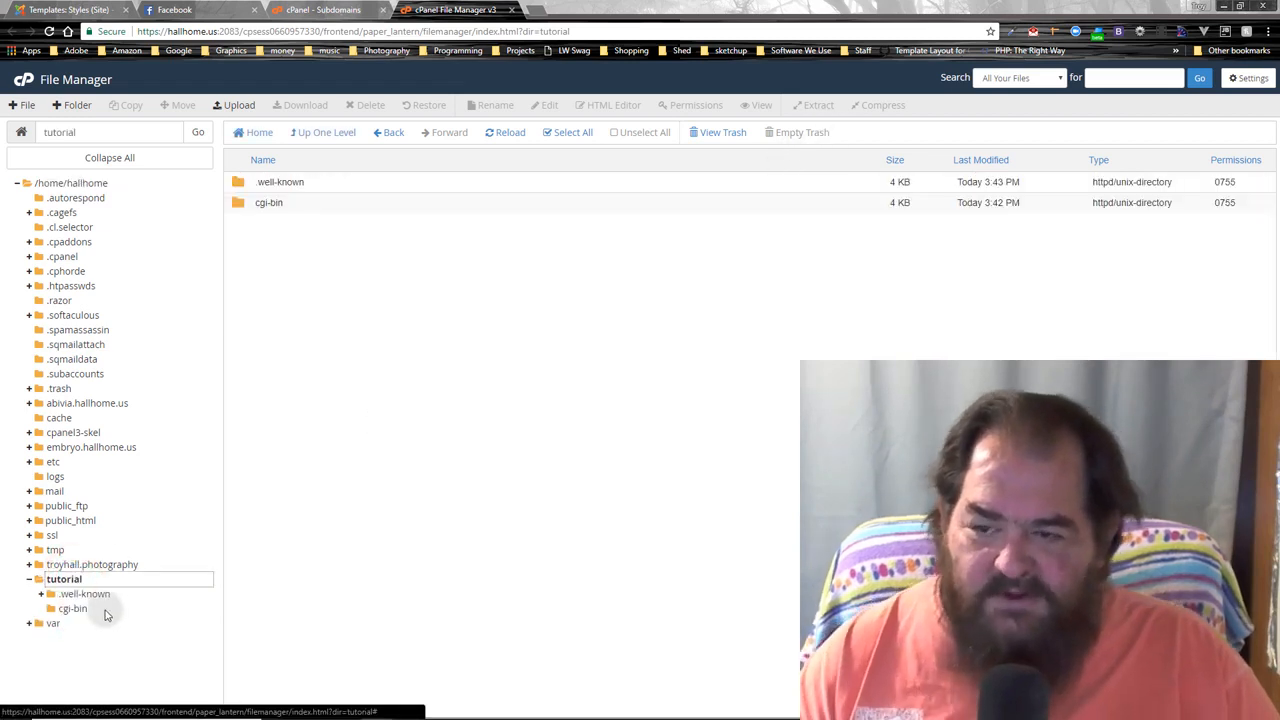
pyautogui.click(423, 343)
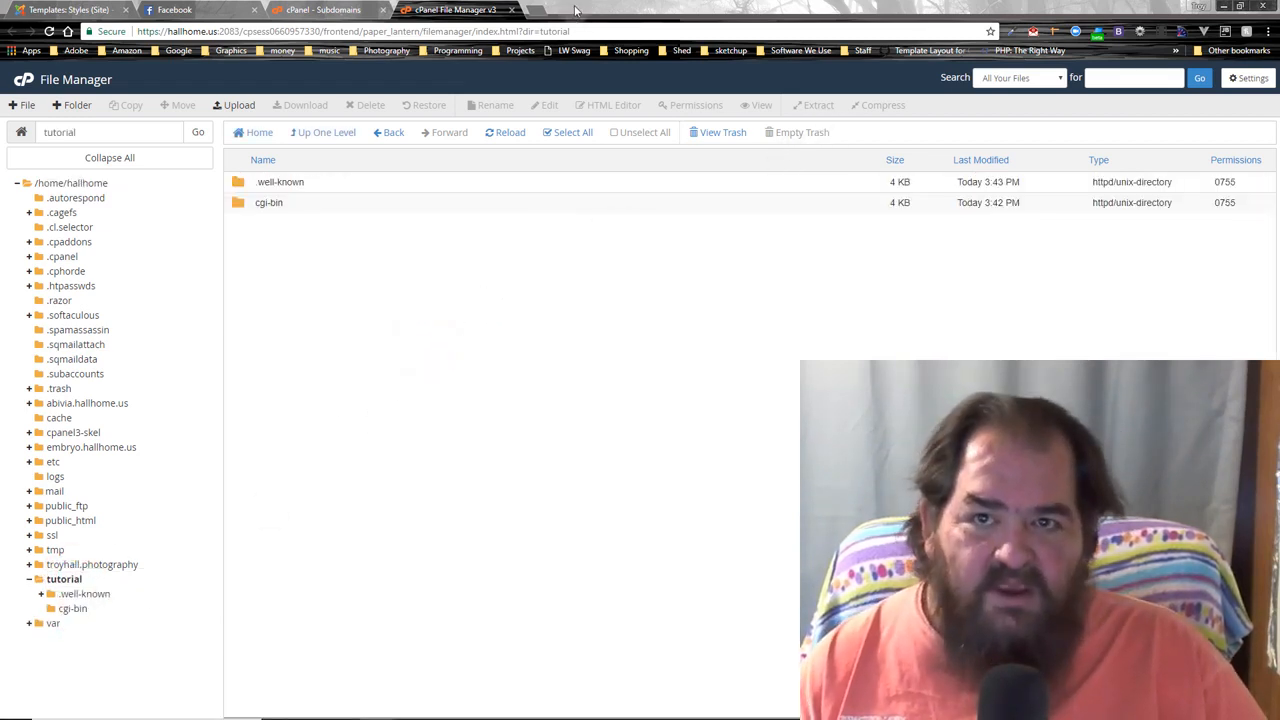
# - Open joomla.org's Joomla 3.8.3 full package download in a new tab, cancel saving it, and return to File Manager
pyautogui.click(543, 15)
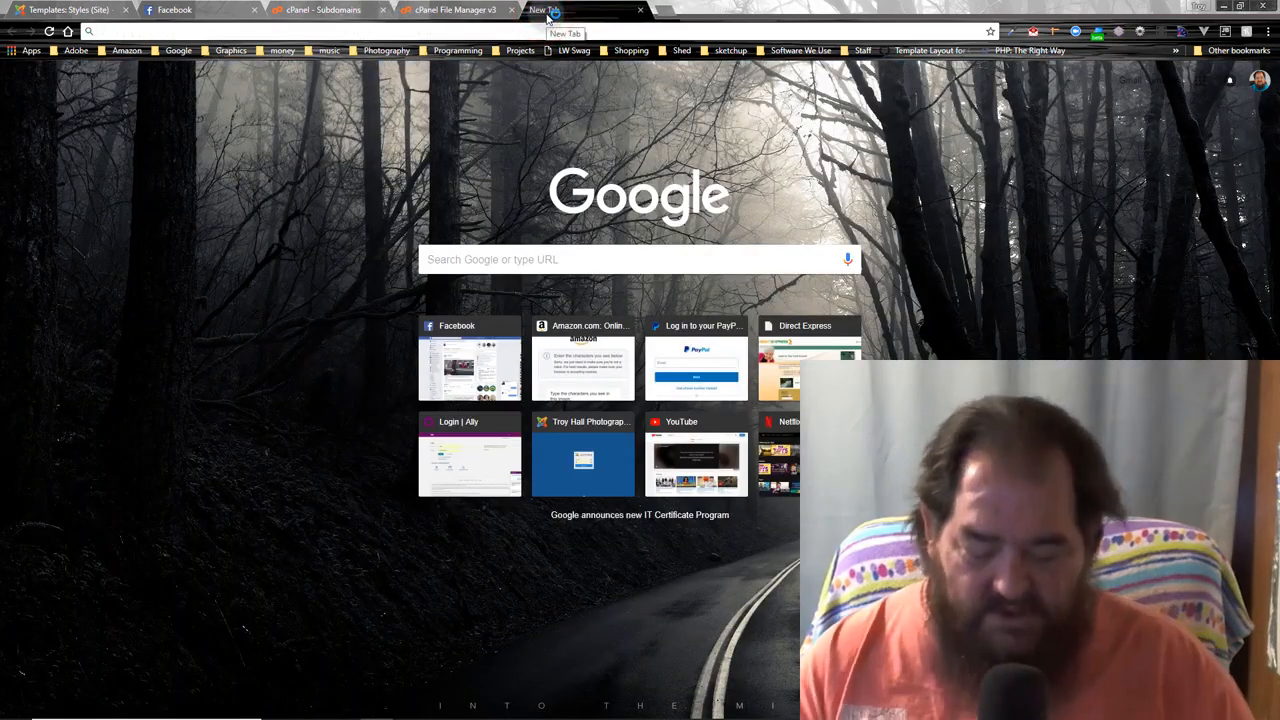
pyautogui.write('j')
pyautogui.press('Return')
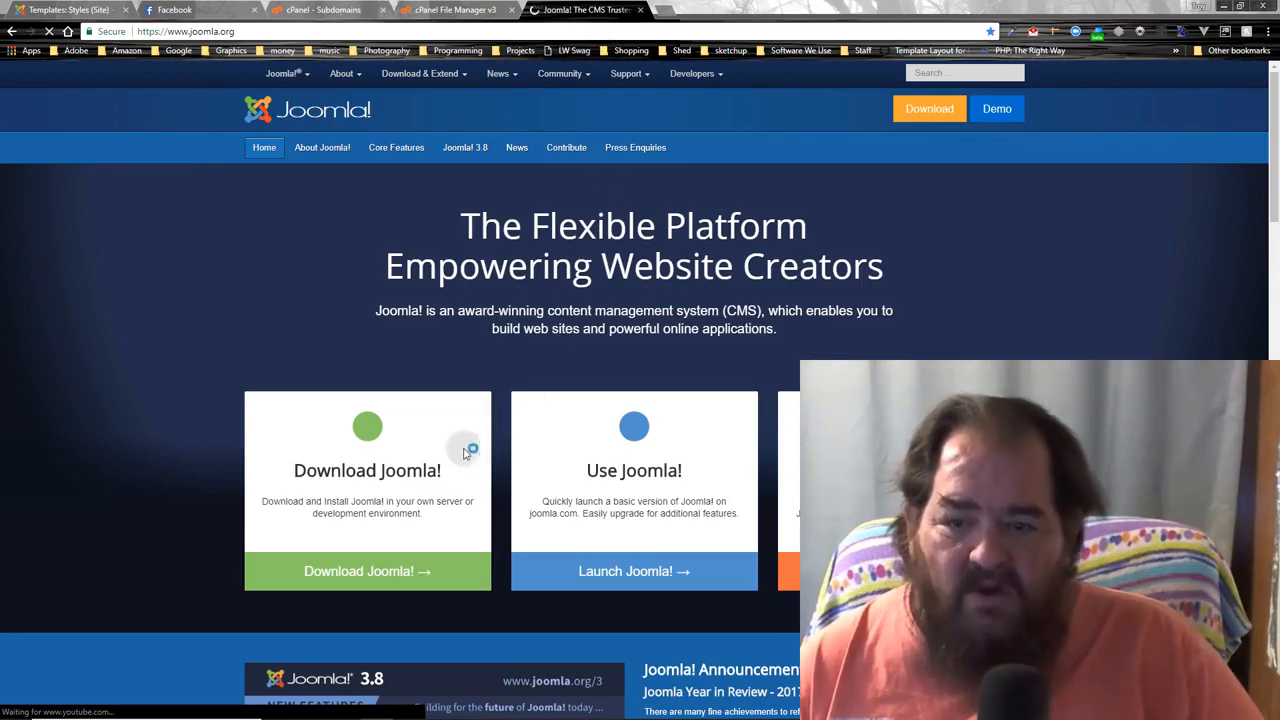
pyautogui.click(424, 464)
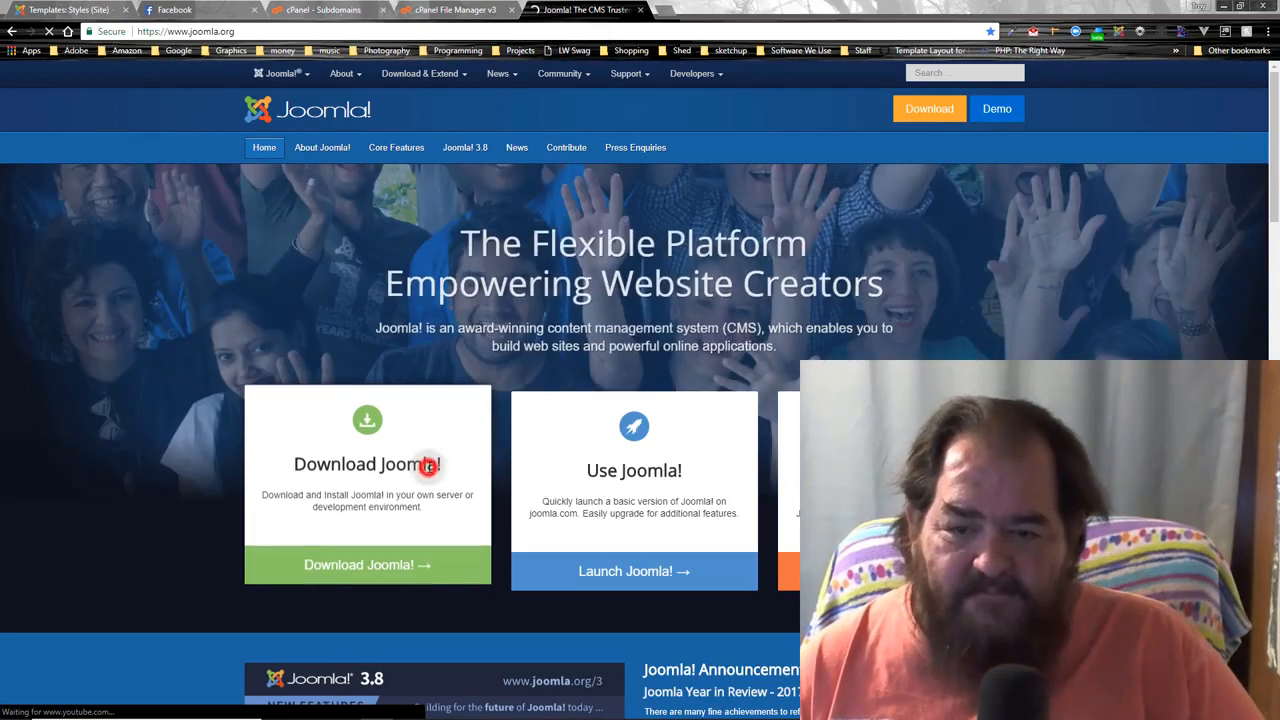
pyautogui.click(371, 560)
pyautogui.click(425, 320)
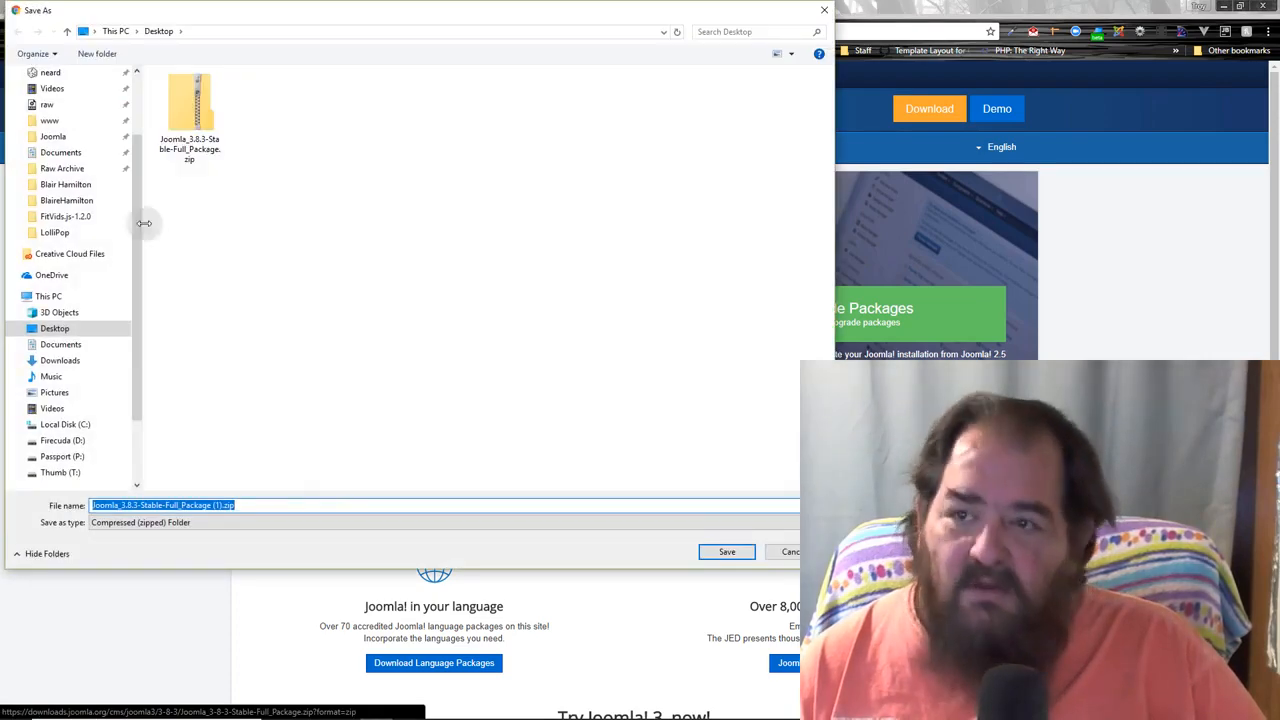
pyautogui.click(789, 553)
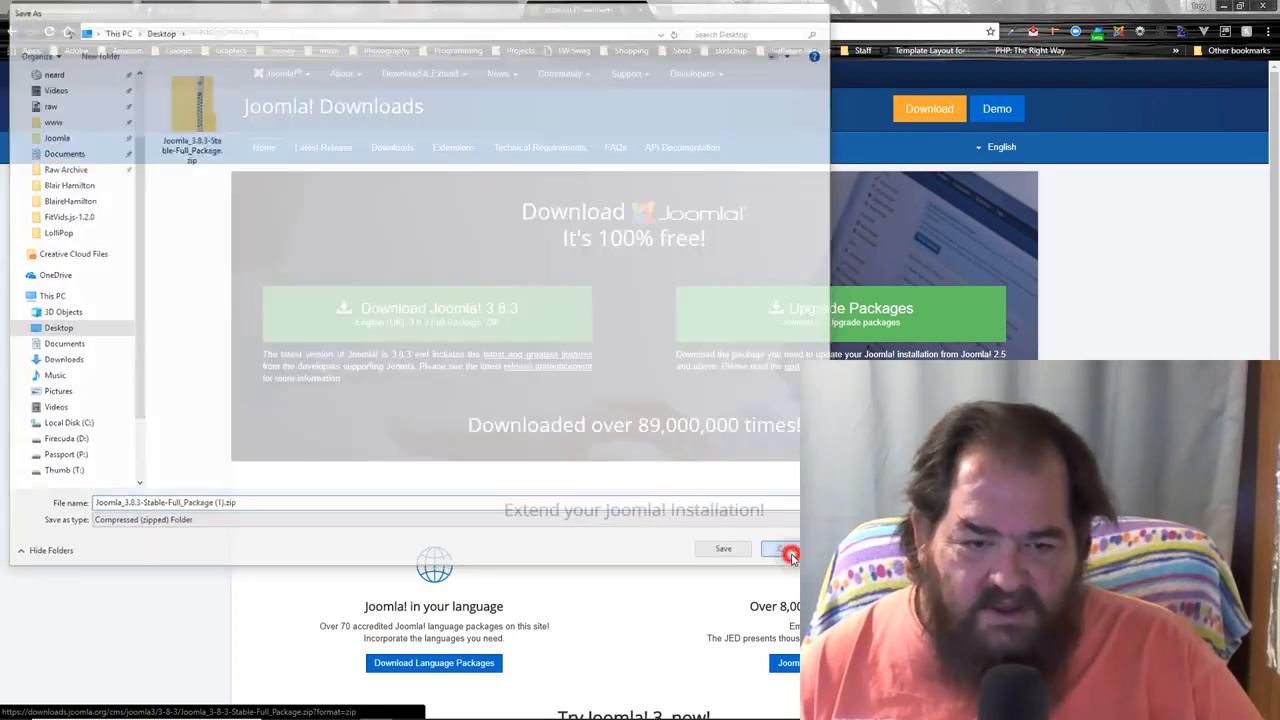
pyautogui.click(455, 9)
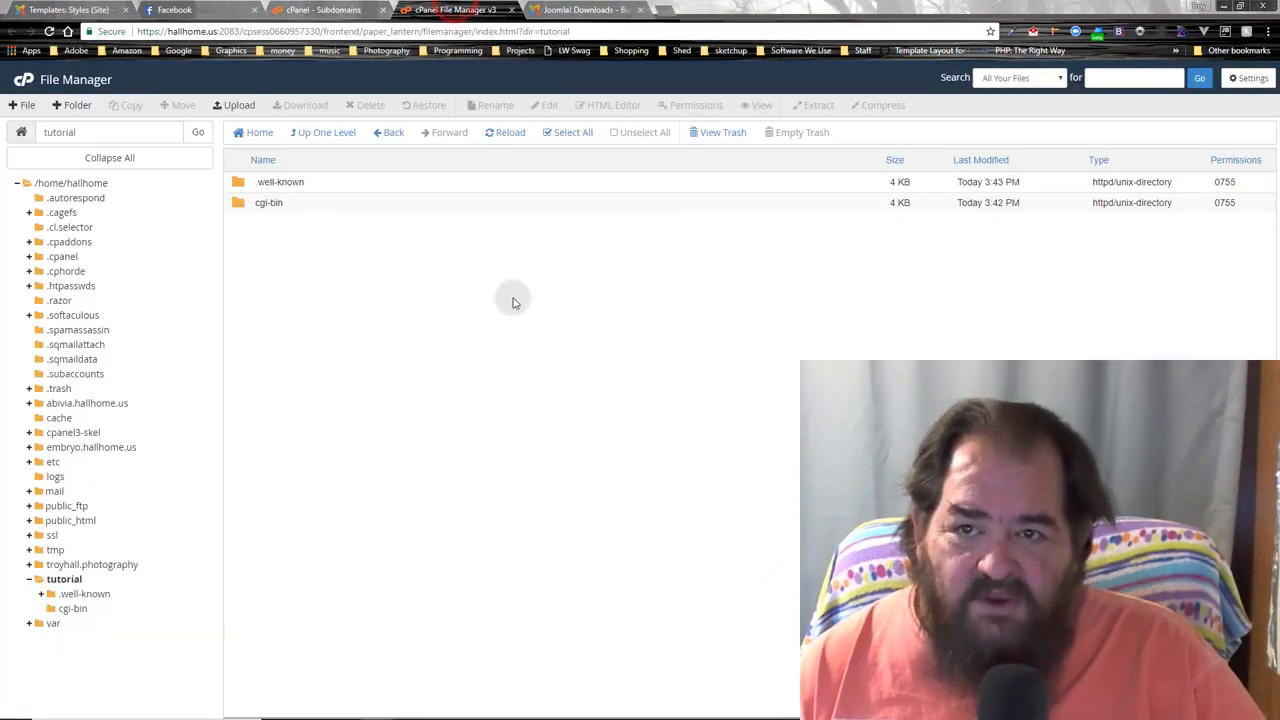
# - Upload Joomla_3.8.3-Stable-Full_Package.zip from the Desktop into the tutorial folder and go back to the folder listing
pyautogui.click(240, 108)
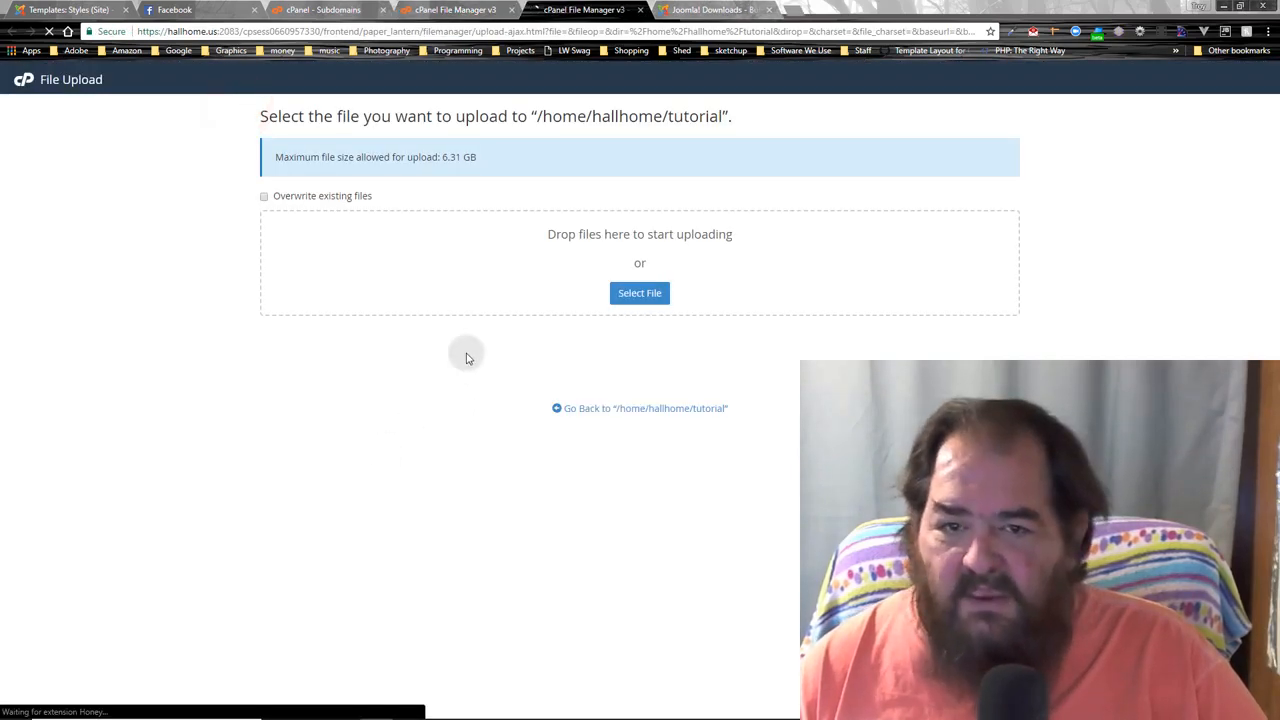
pyautogui.click(643, 290)
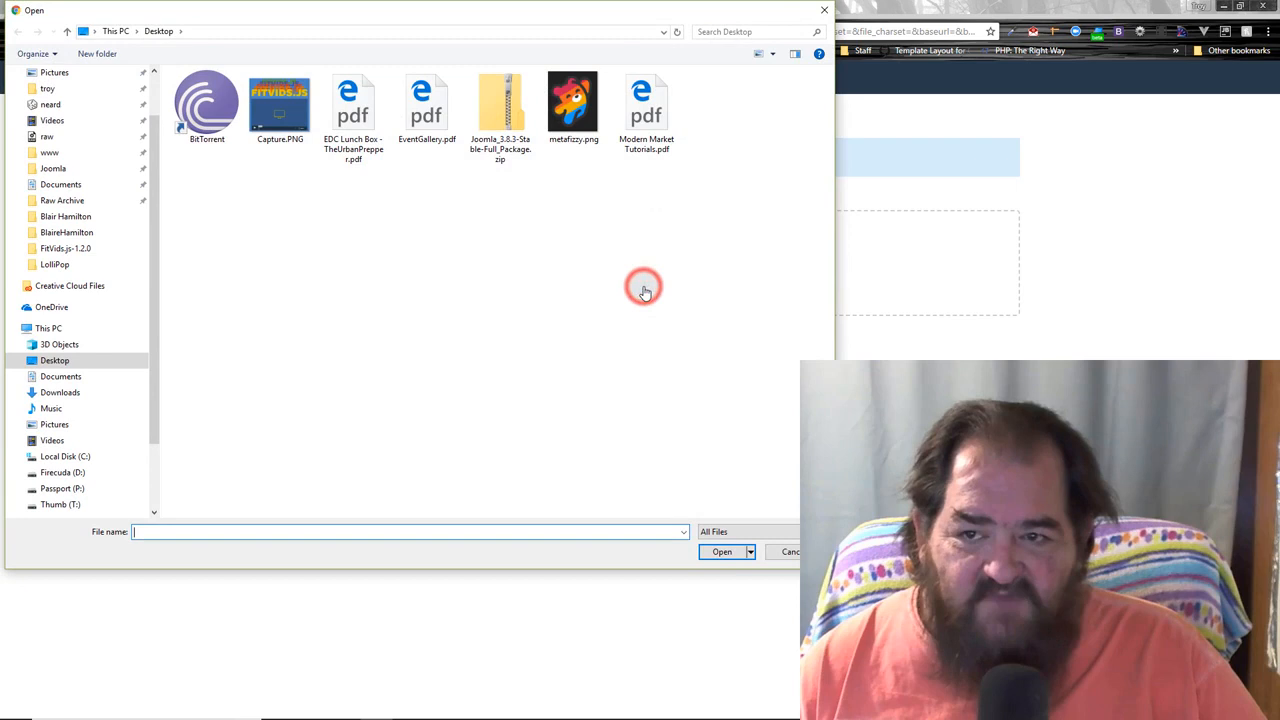
pyautogui.click(503, 122)
pyautogui.click(719, 554)
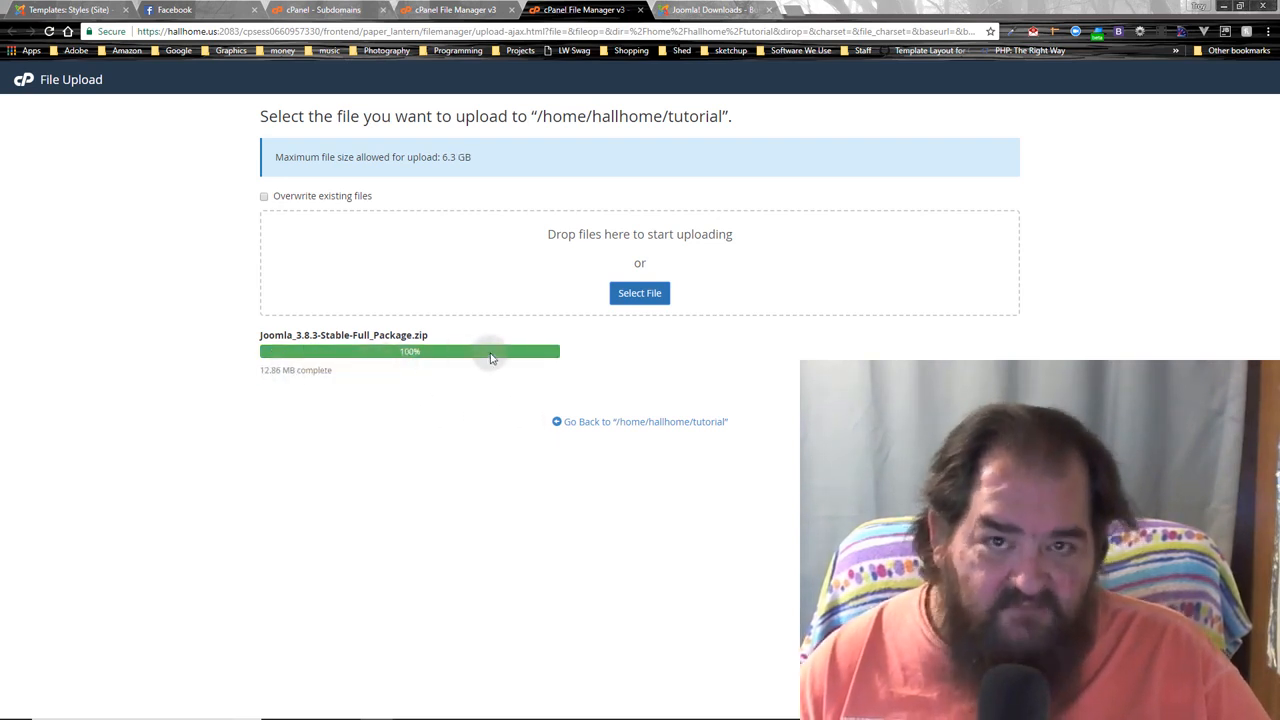
pyautogui.click(604, 423)
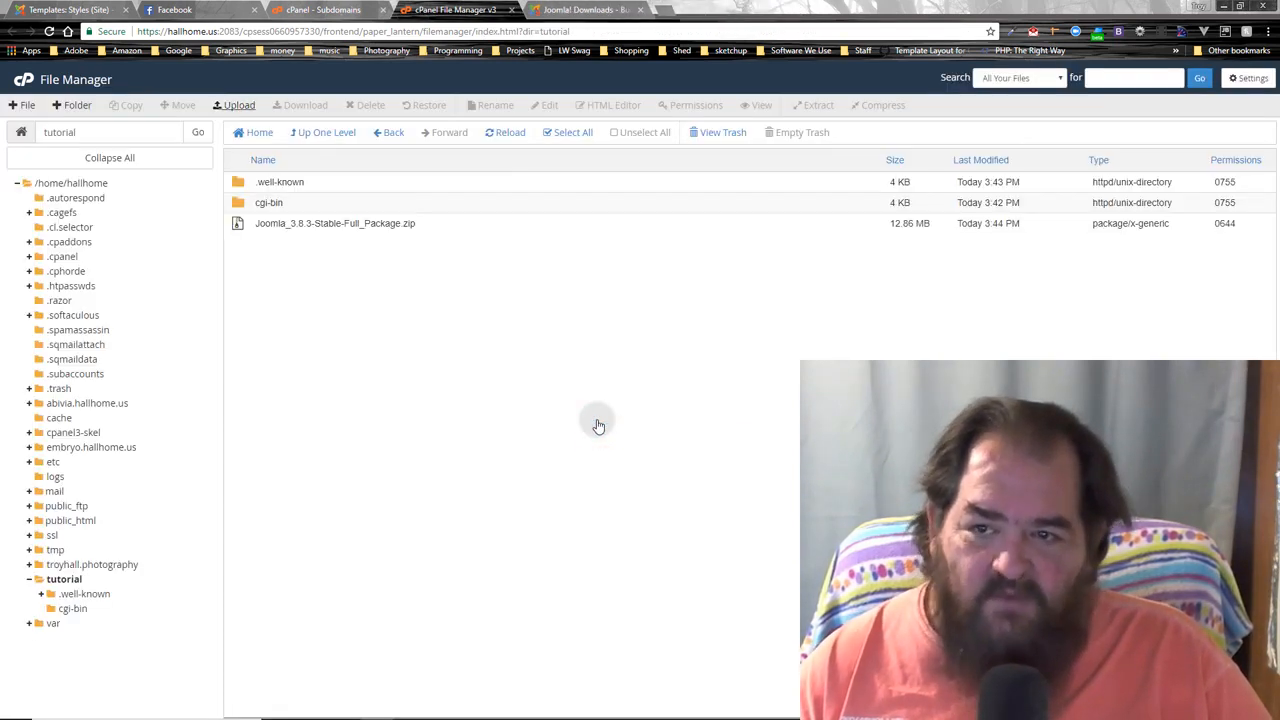
# - Extract the Joomla 3.8.3 zip into /tutorial
pyautogui.moveTo(240, 224)
pyautogui.mouseDown()
pyautogui.moveTo(216, 228)
pyautogui.moveTo(238, 224)
pyautogui.mouseUp()
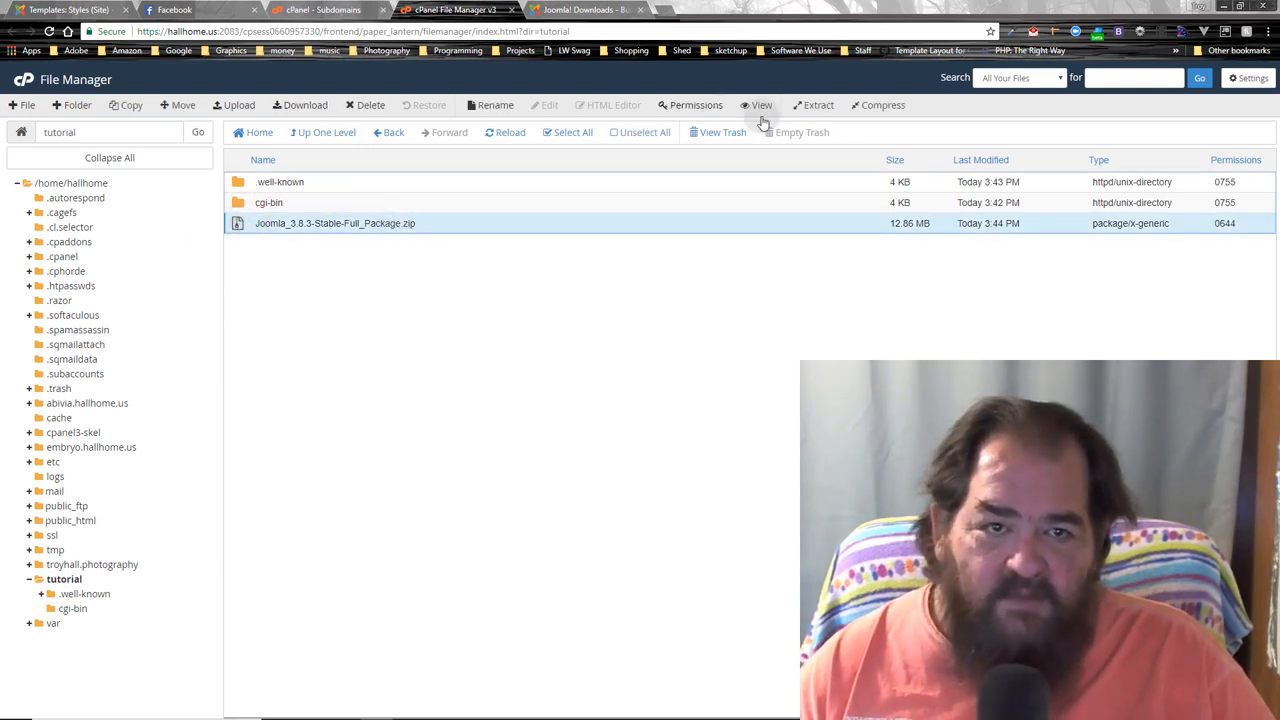
pyautogui.click(815, 110)
pyautogui.click(738, 457)
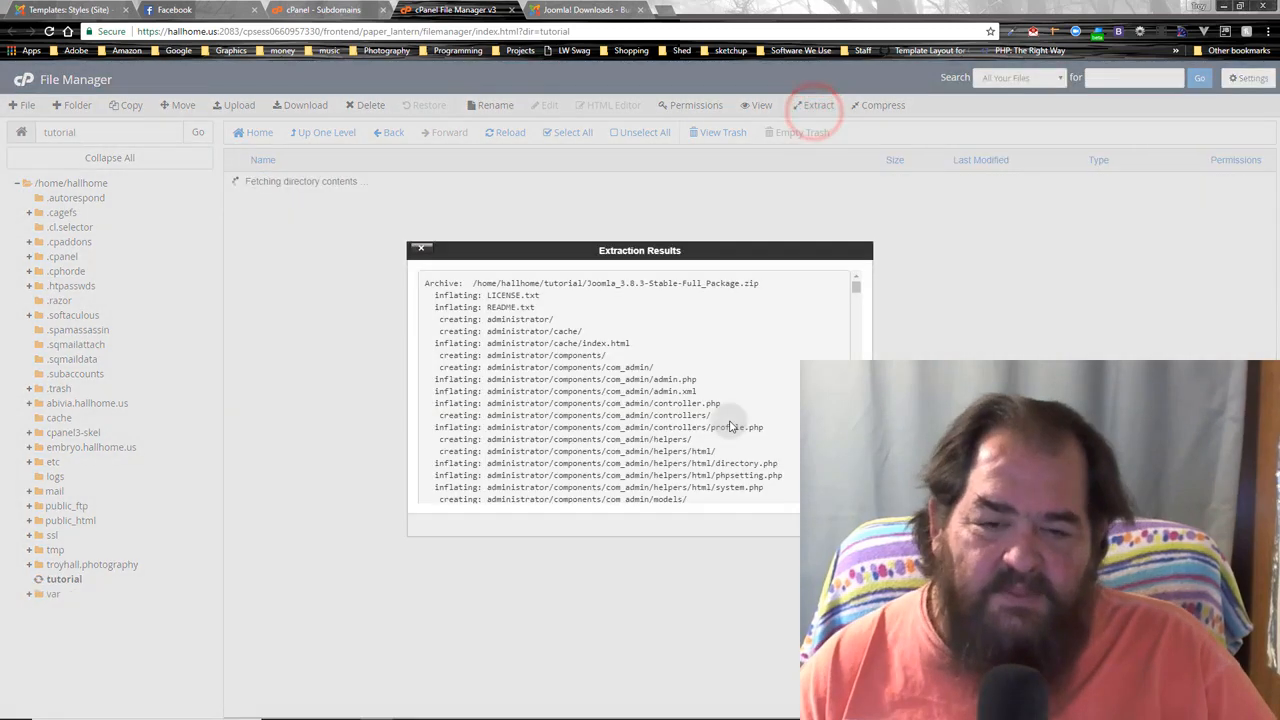
pyautogui.click(421, 247)
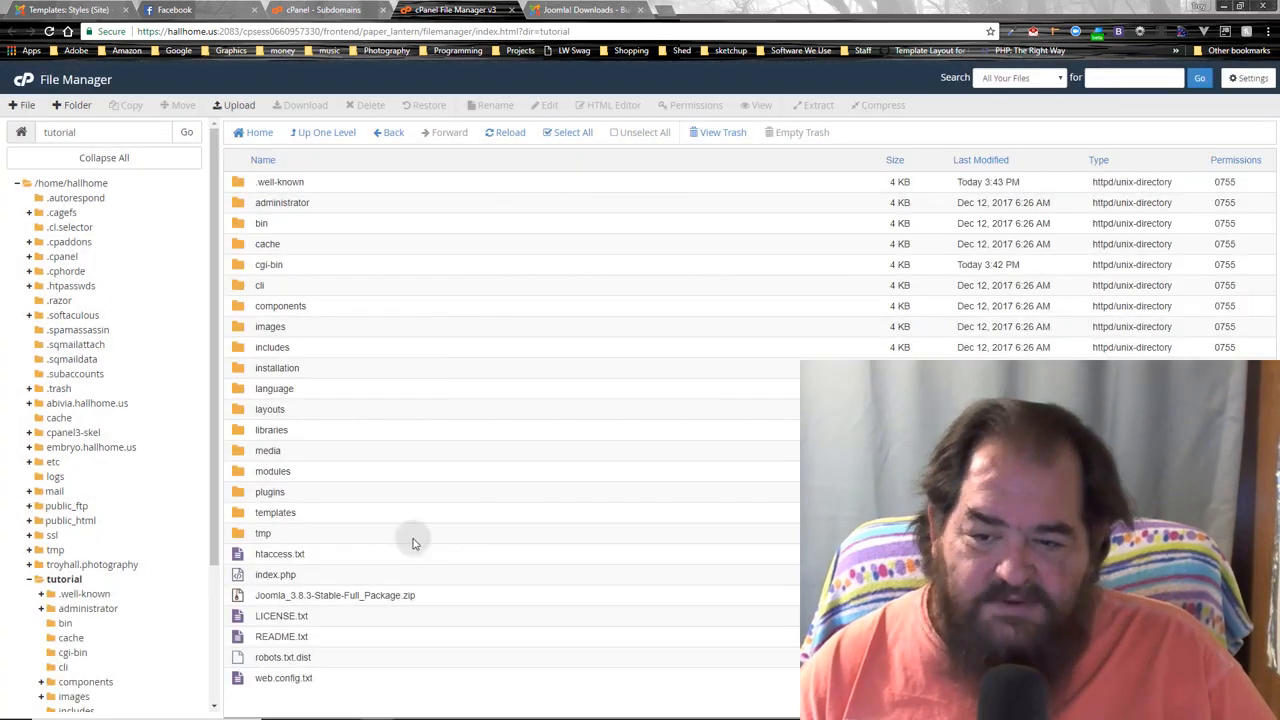
# - Permanently delete the leftover Joomla zip, skipping the trash, and return to the Joomla Downloads tab
pyautogui.click(234, 597)
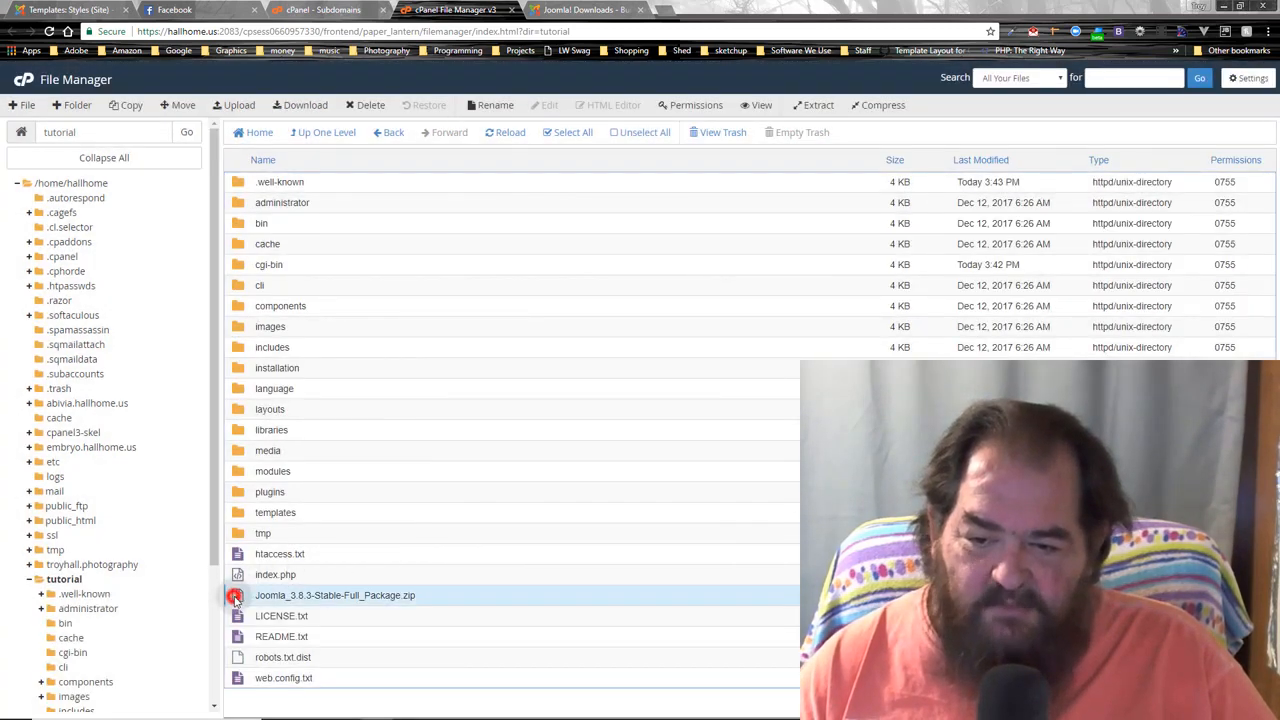
pyautogui.click(370, 107)
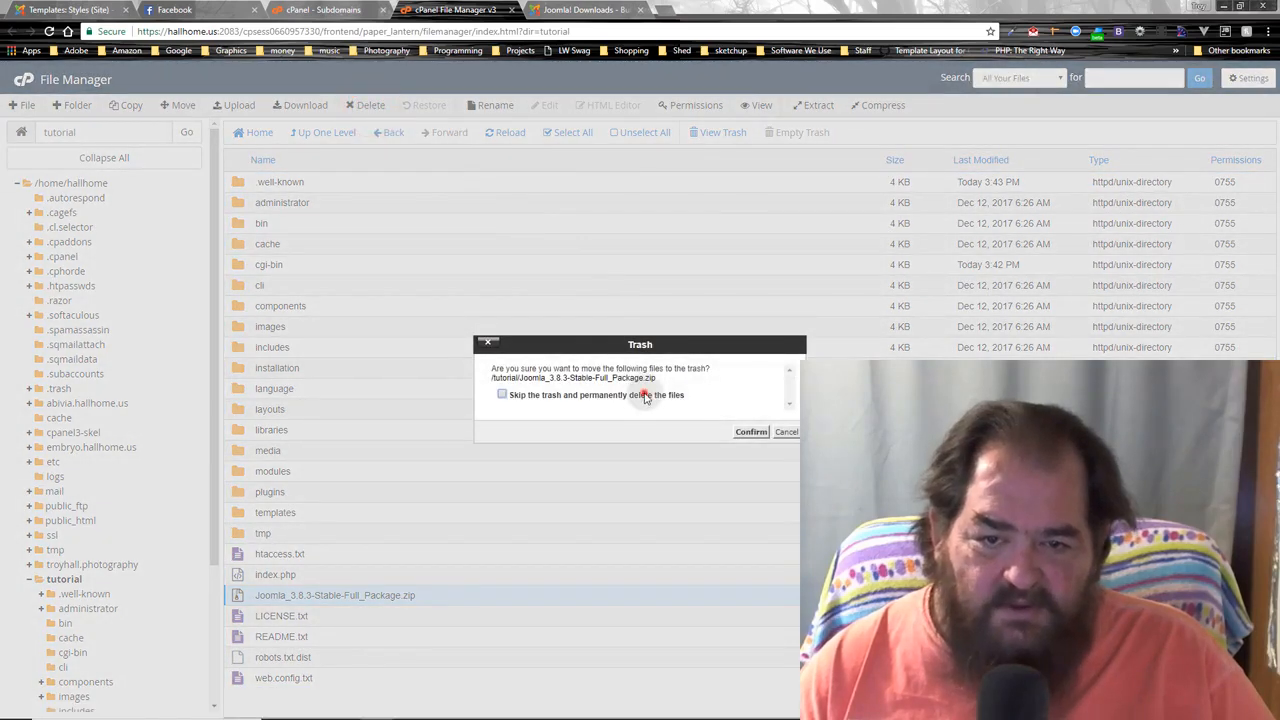
pyautogui.click(641, 395)
pyautogui.click(750, 433)
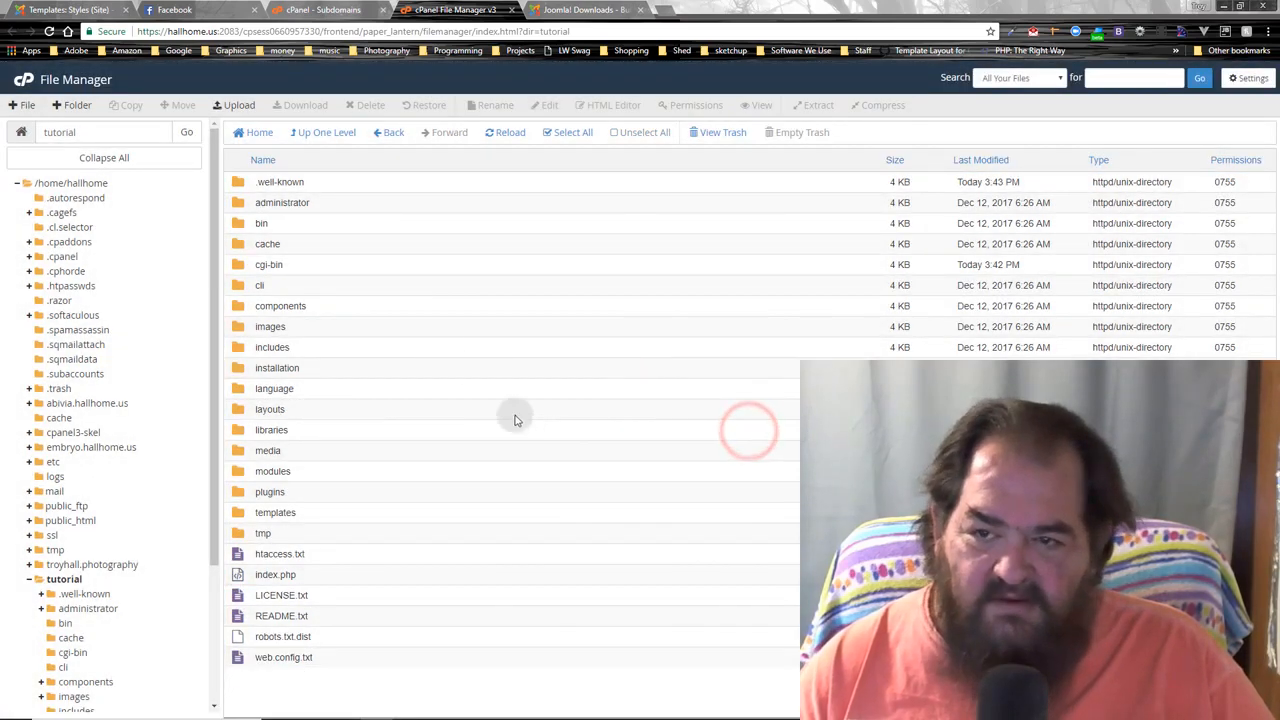
pyautogui.click(579, 8)
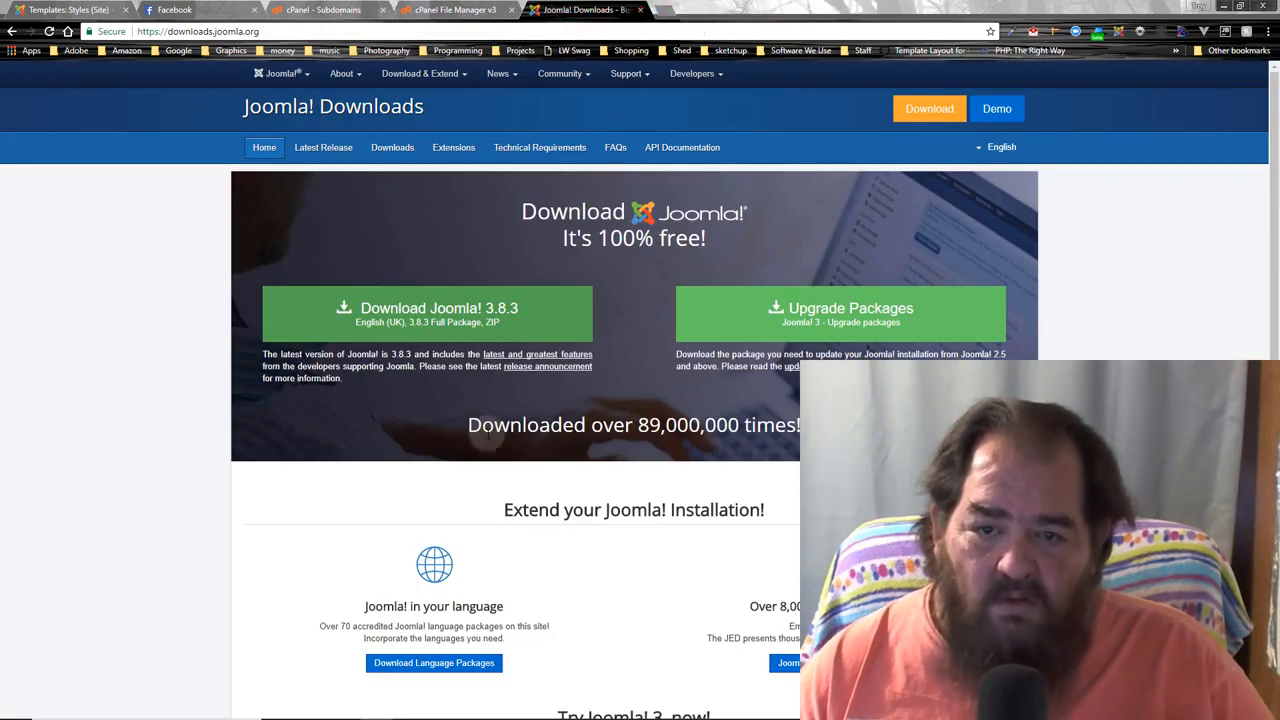
# - Load tutorial.hallhome.us in a new Chrome tab to reach the Joomla Web Installer
pyautogui.click(665, 11)
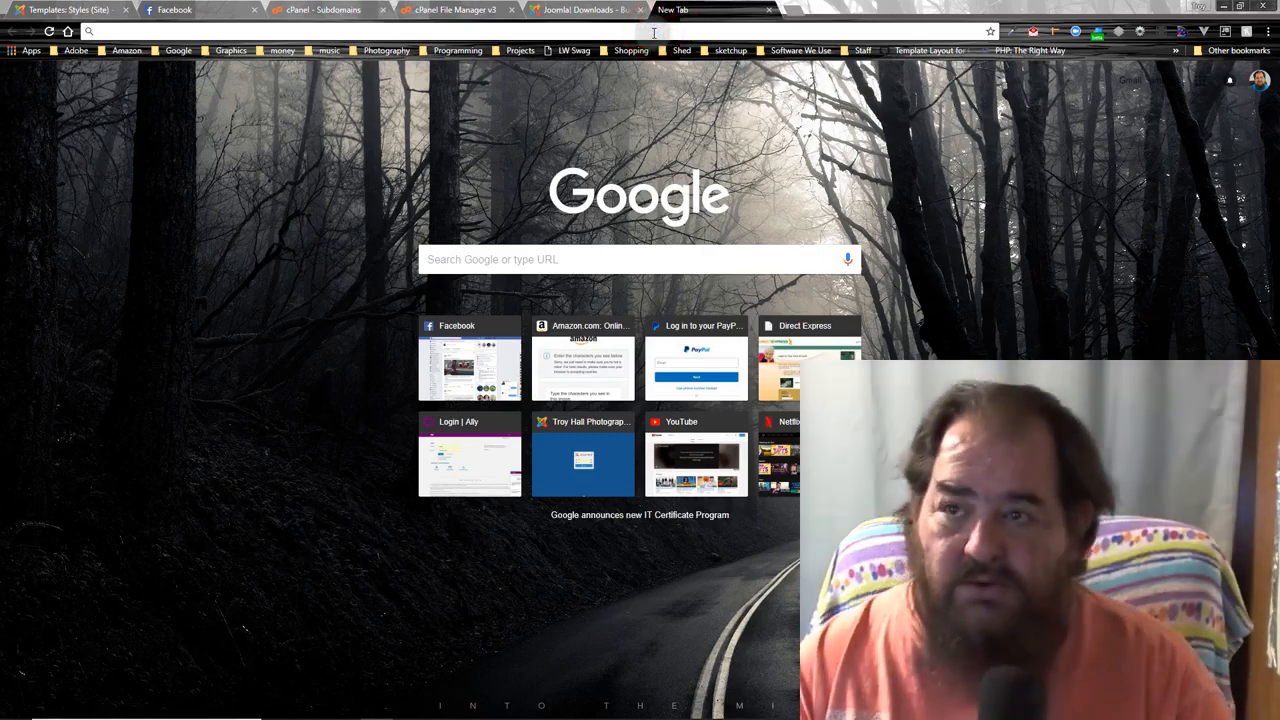
pyautogui.write('tutori')
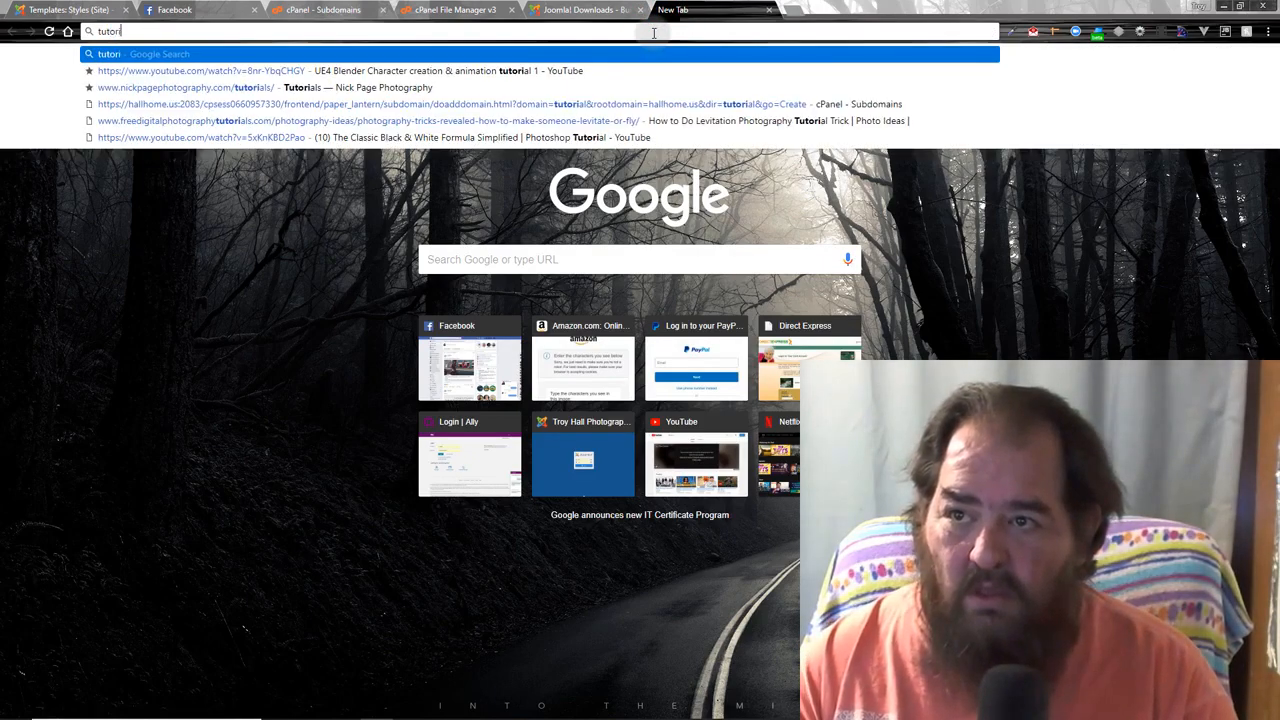
pyautogui.write('al.hallhome.us')
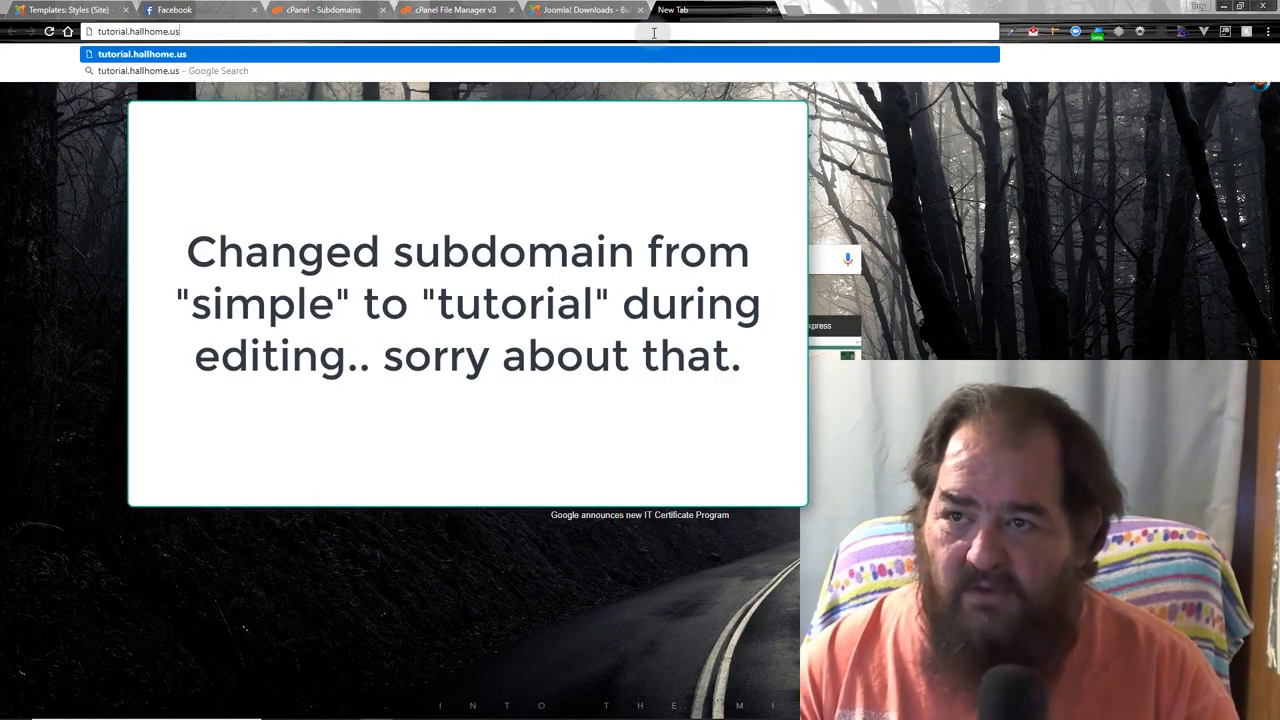
pyautogui.press('Return')
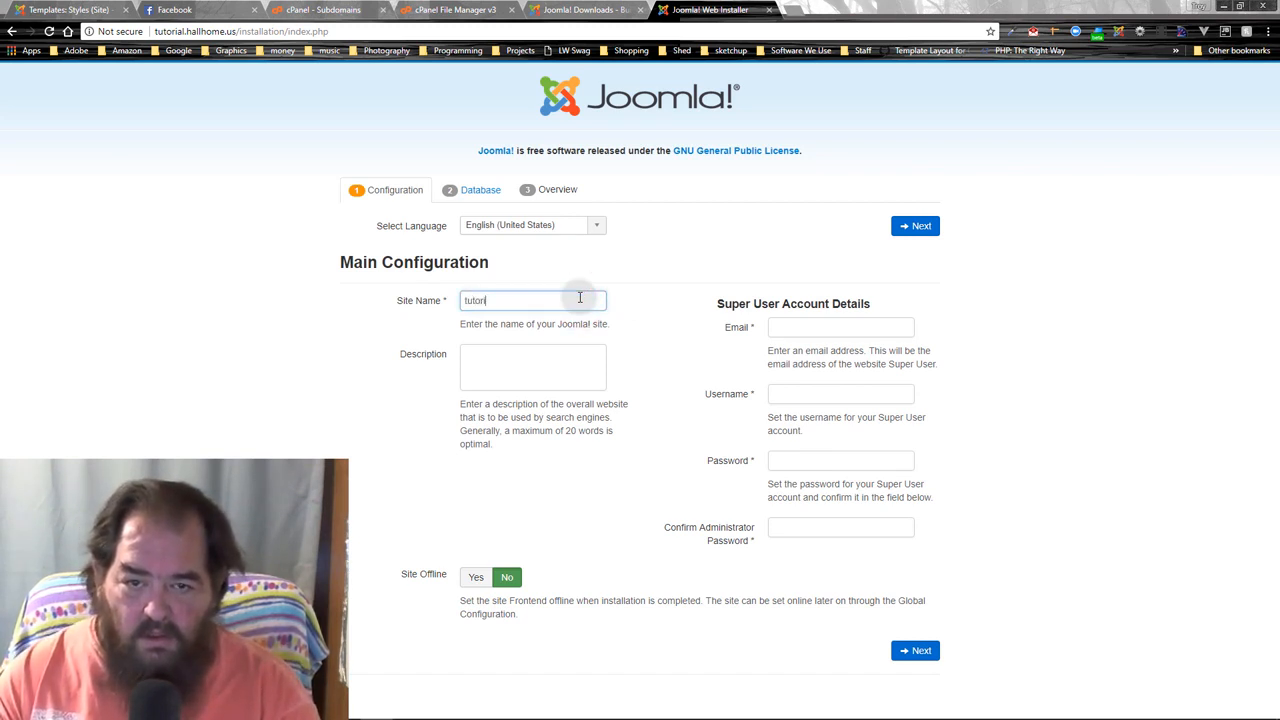
# - Enter site name tutorial, then fill in the super user's e-mail and username and start the password
pyautogui.press('Tab')
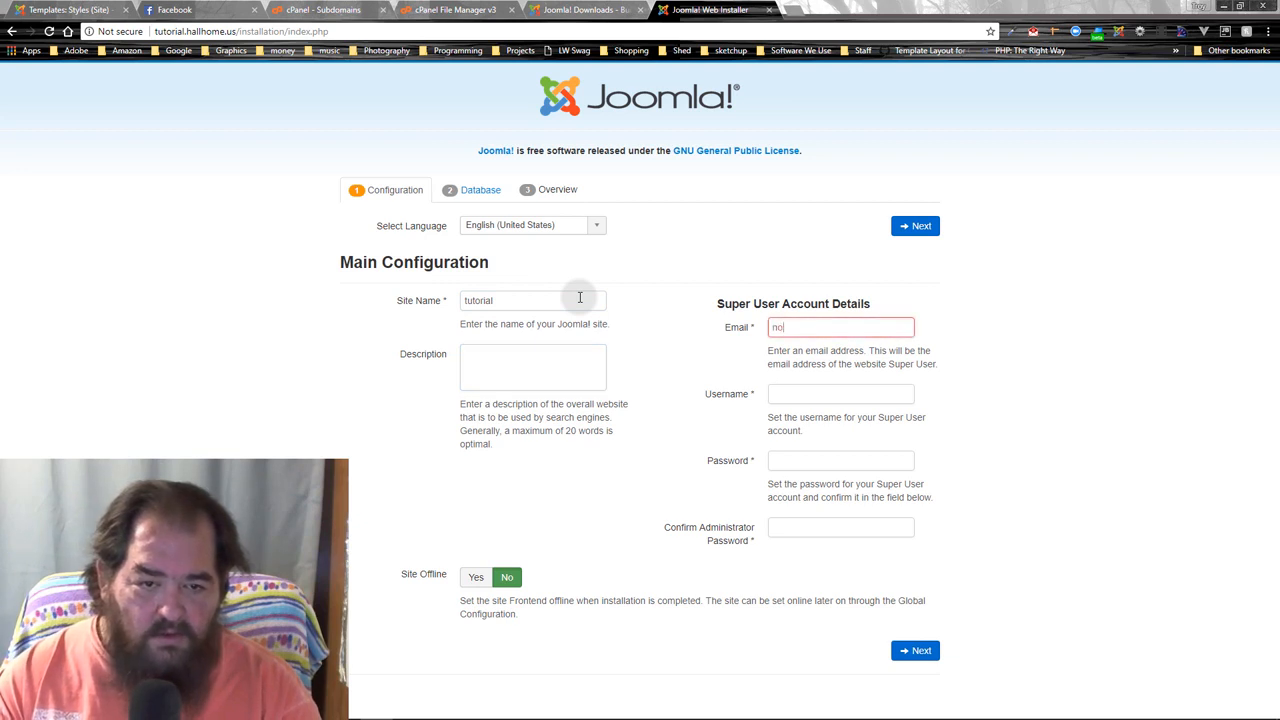
pyautogui.press('Tab')
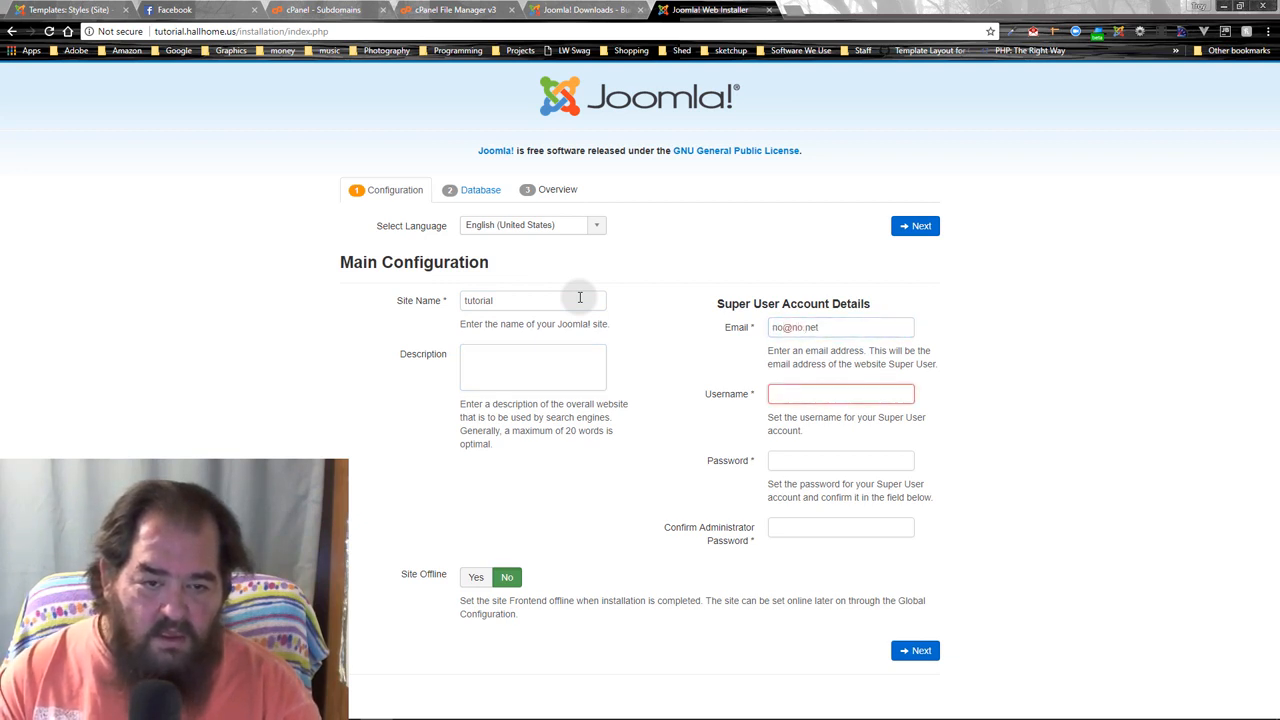
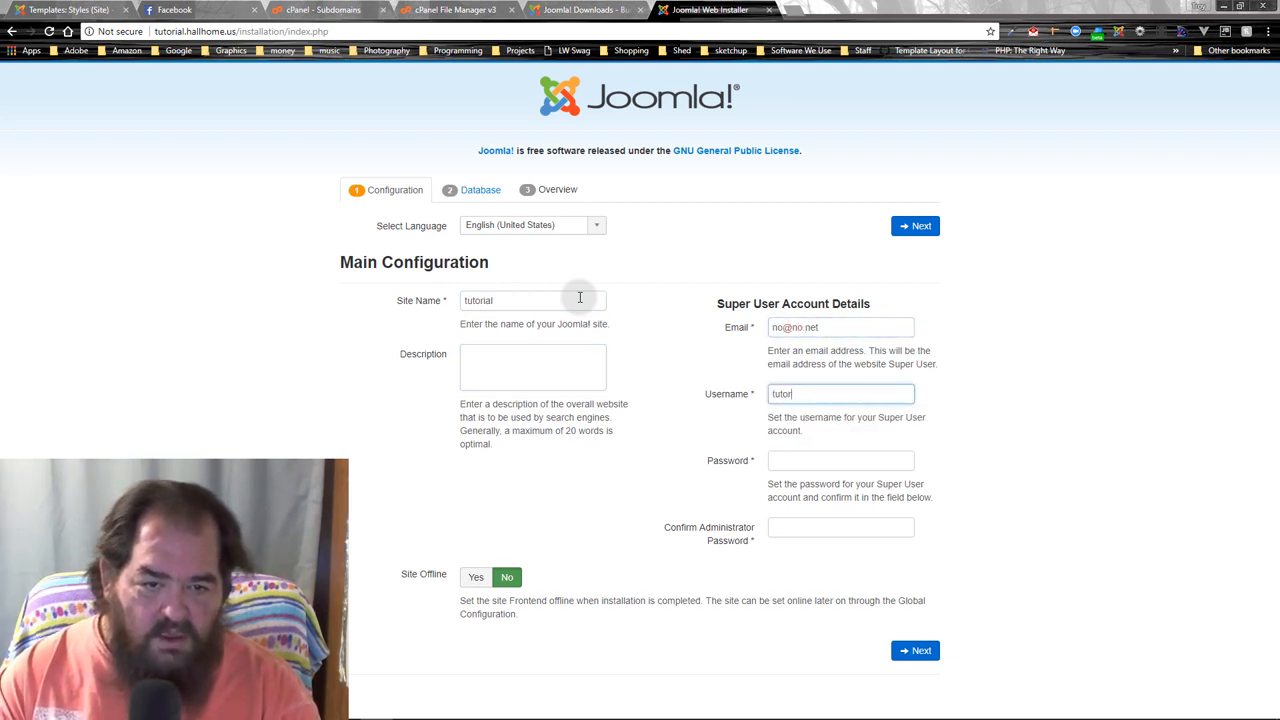
pyautogui.press('BackSpace')
pyautogui.press('BackSpace')
pyautogui.press('BackSpace')
pyautogui.press('BackSpace')
pyautogui.press('BackSpace')
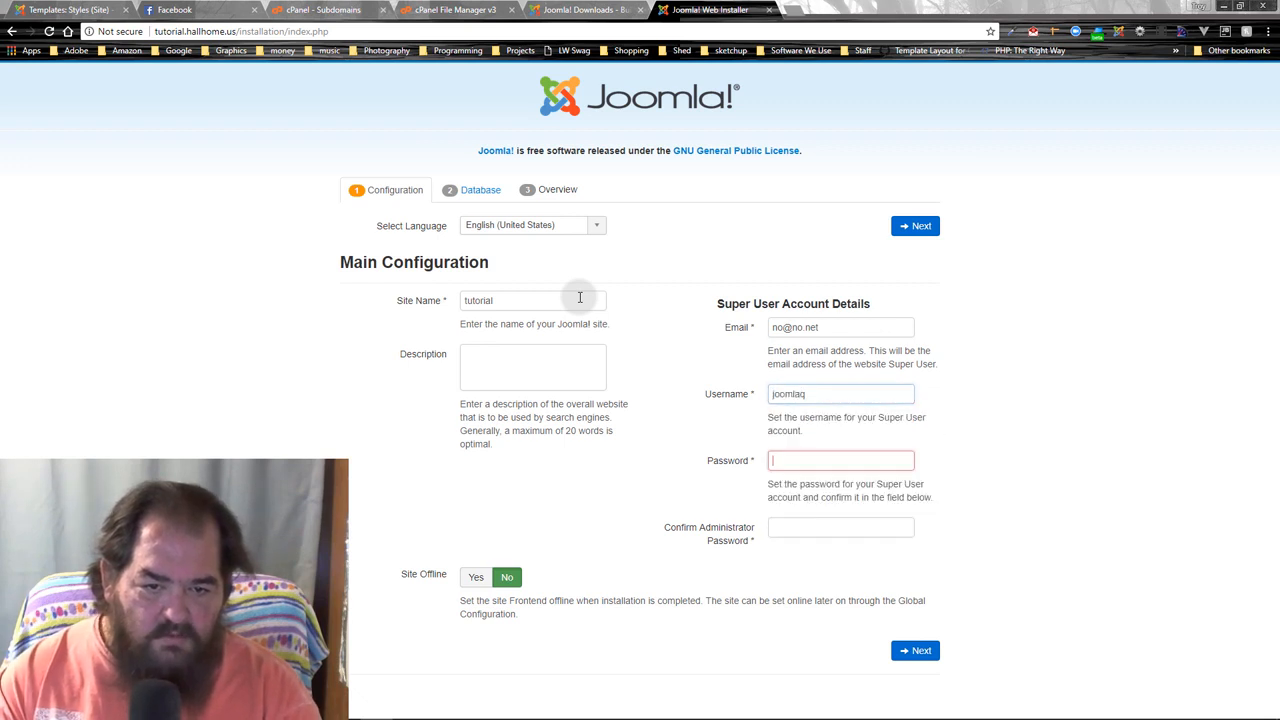
pyautogui.hotkey('shift', 'Tab')
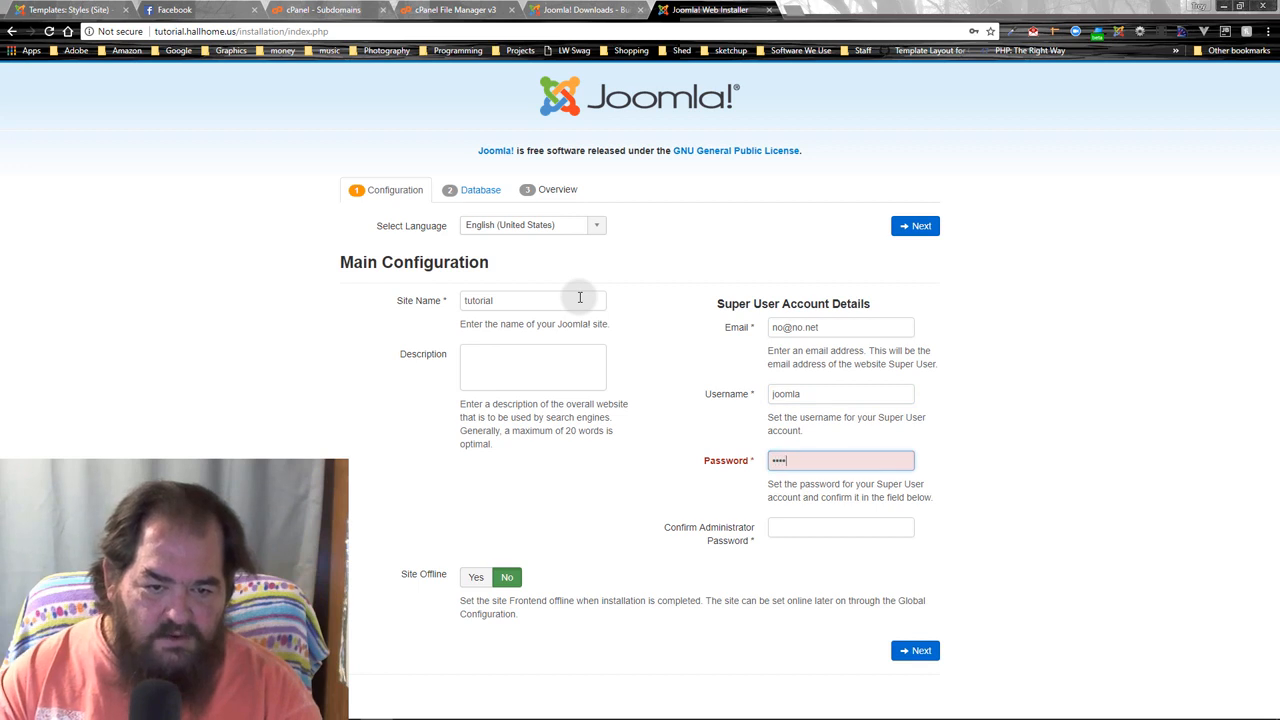
pyautogui.press('Tab')
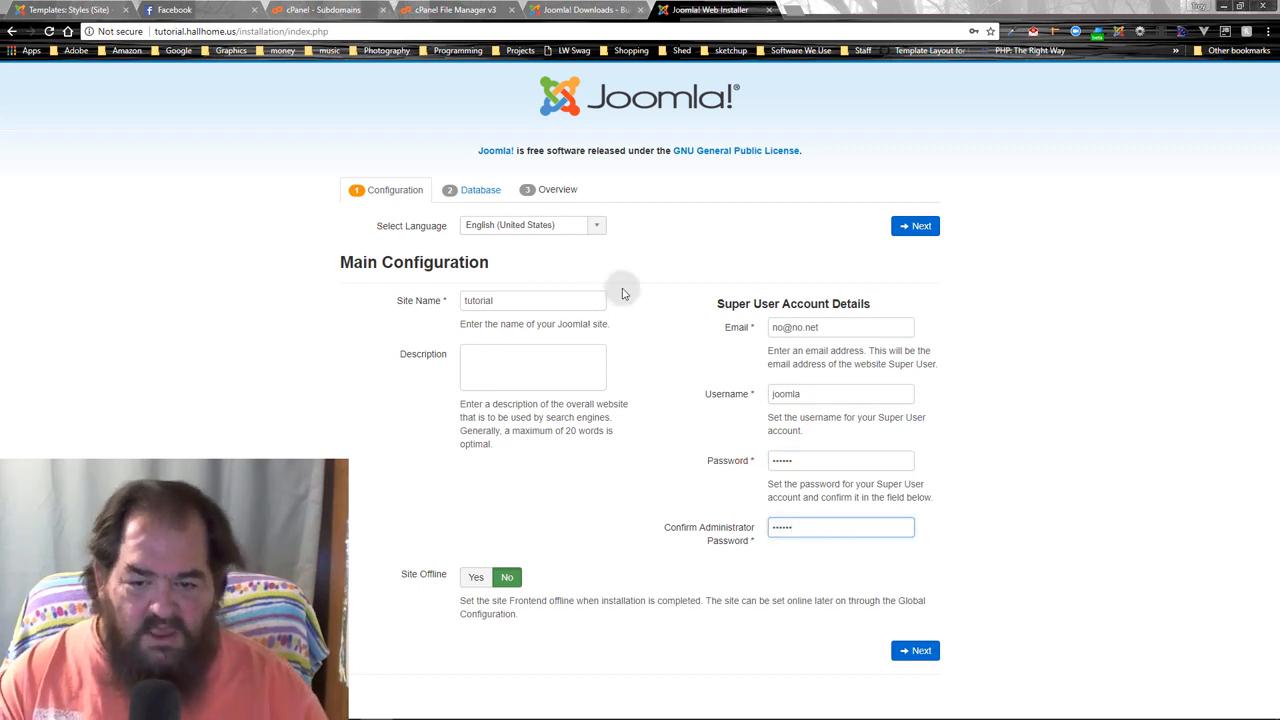
# - Continue to the Database Configuration step and enter the MySQL database username
pyautogui.click(929, 656)
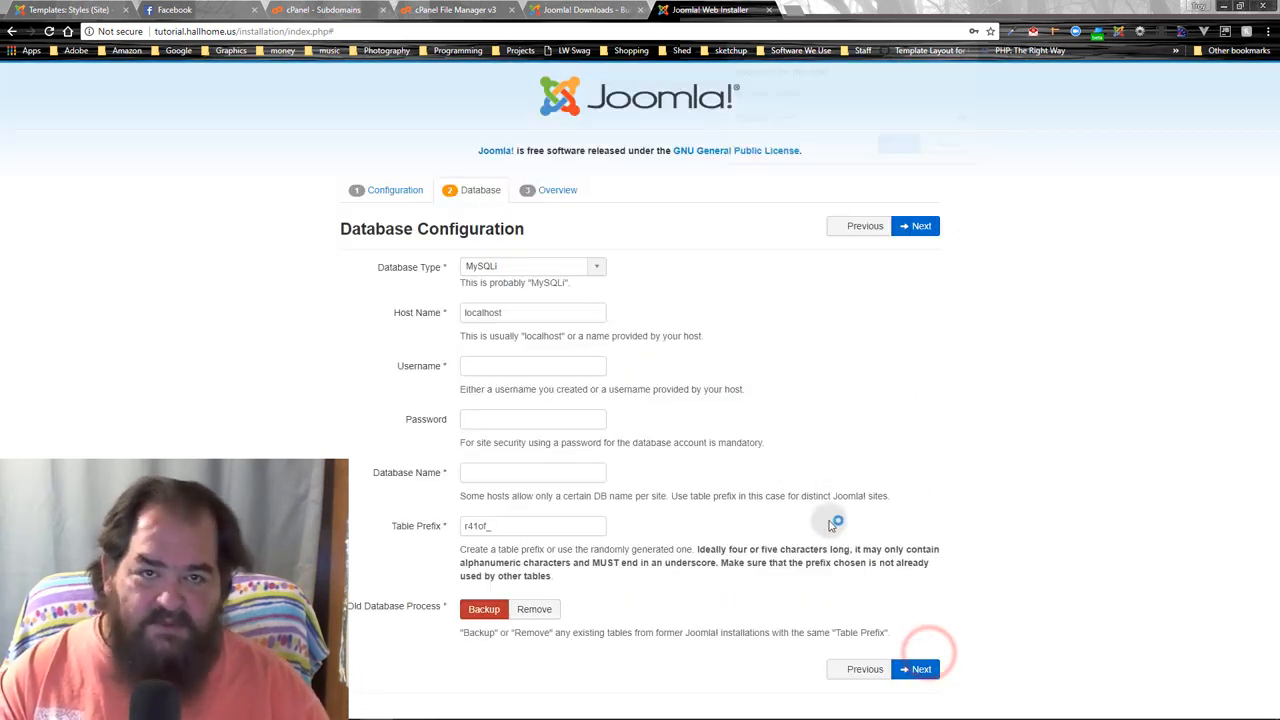
pyautogui.click(975, 50)
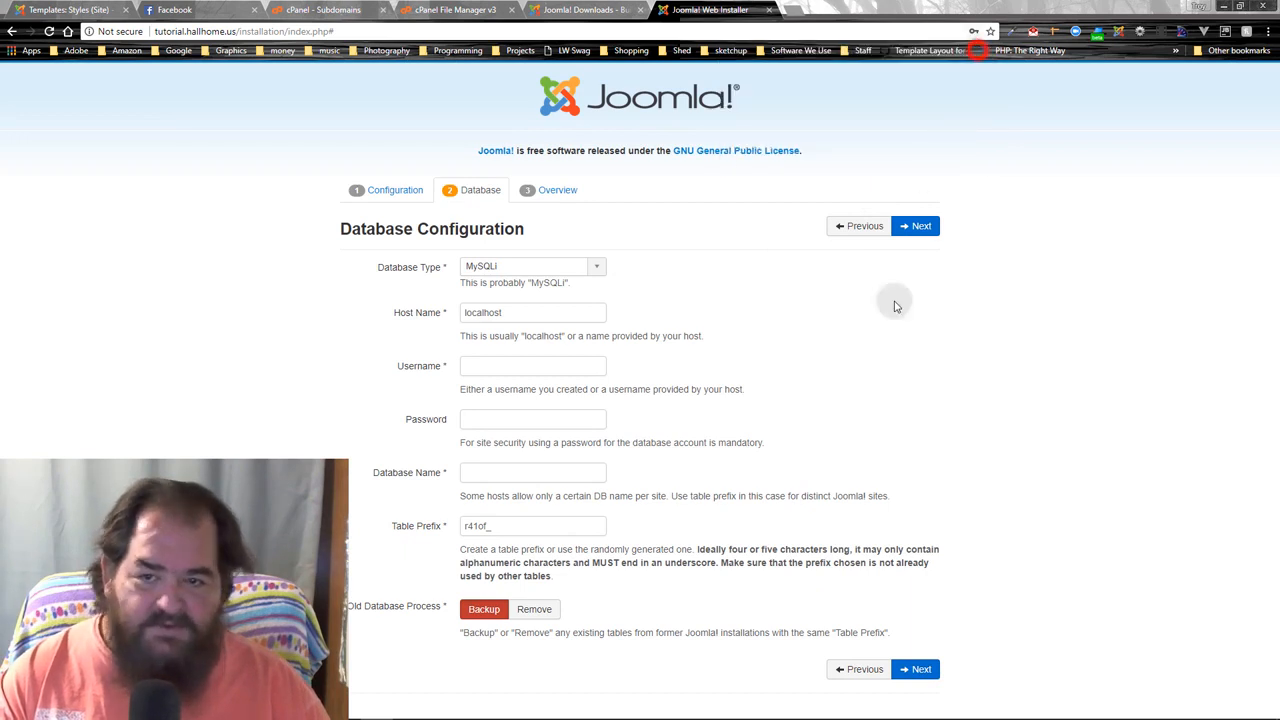
pyautogui.click(495, 368)
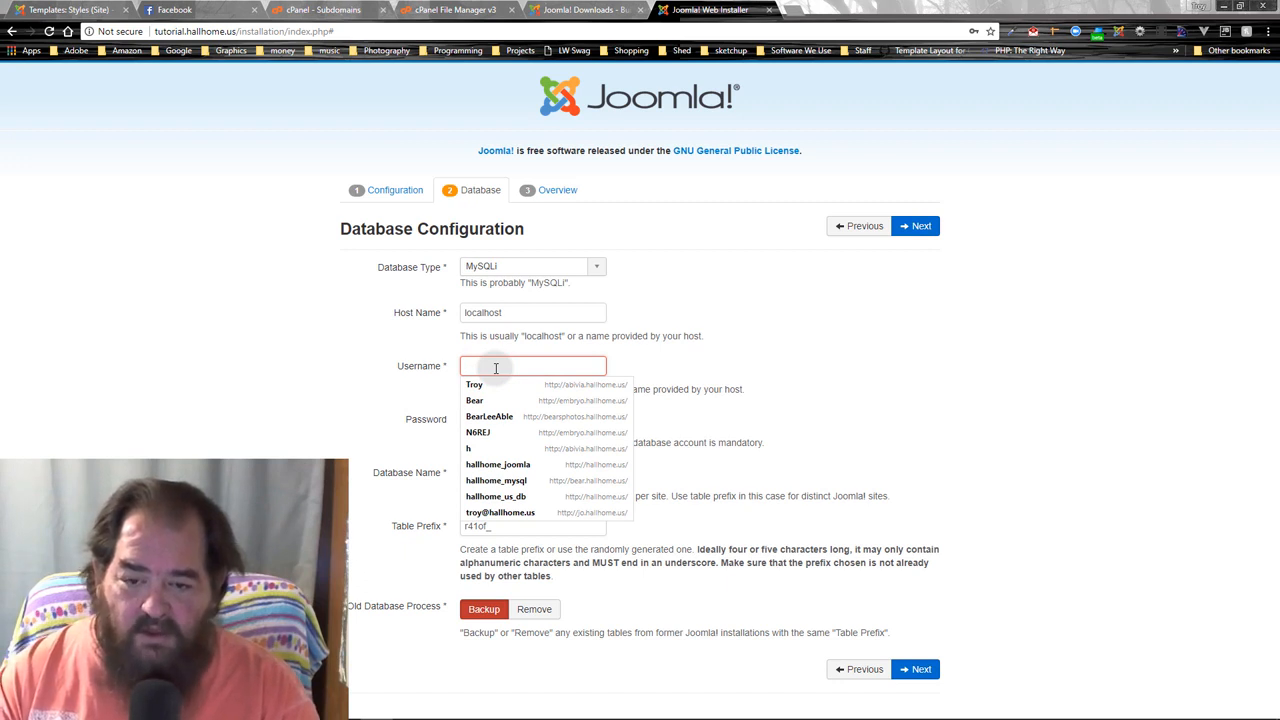
pyautogui.write('hallhome_')
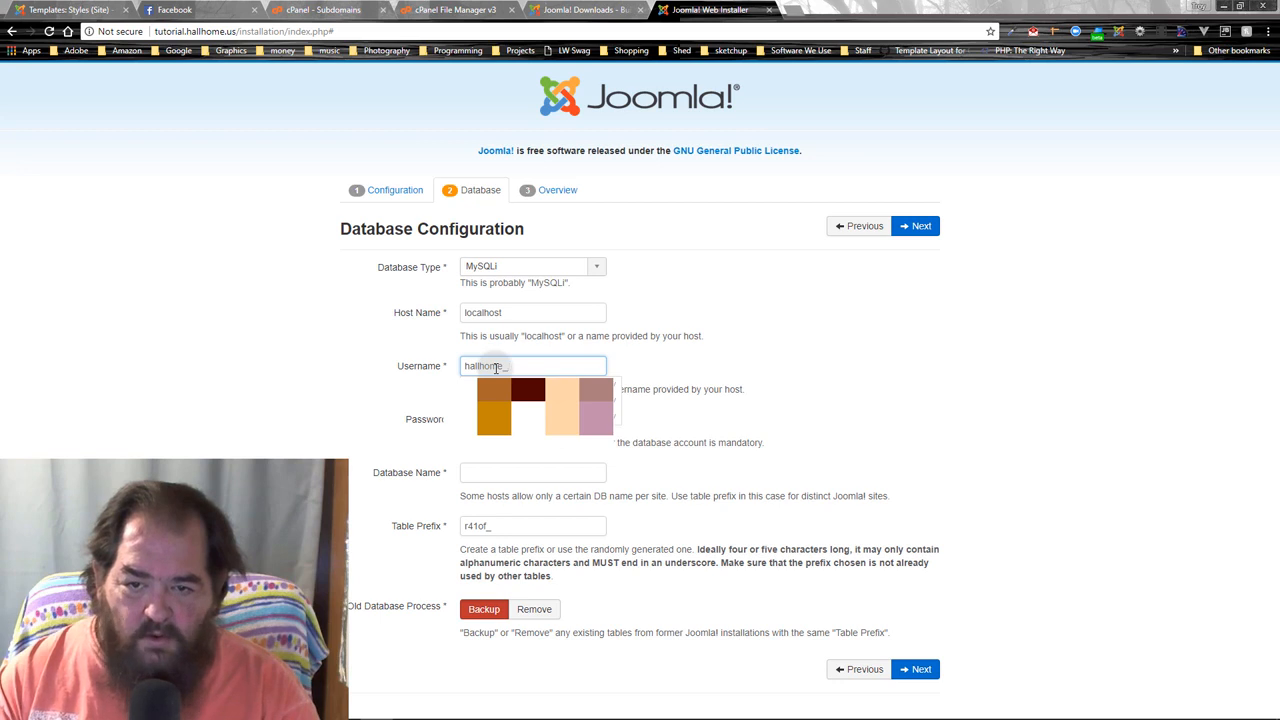
pyautogui.write('simple')
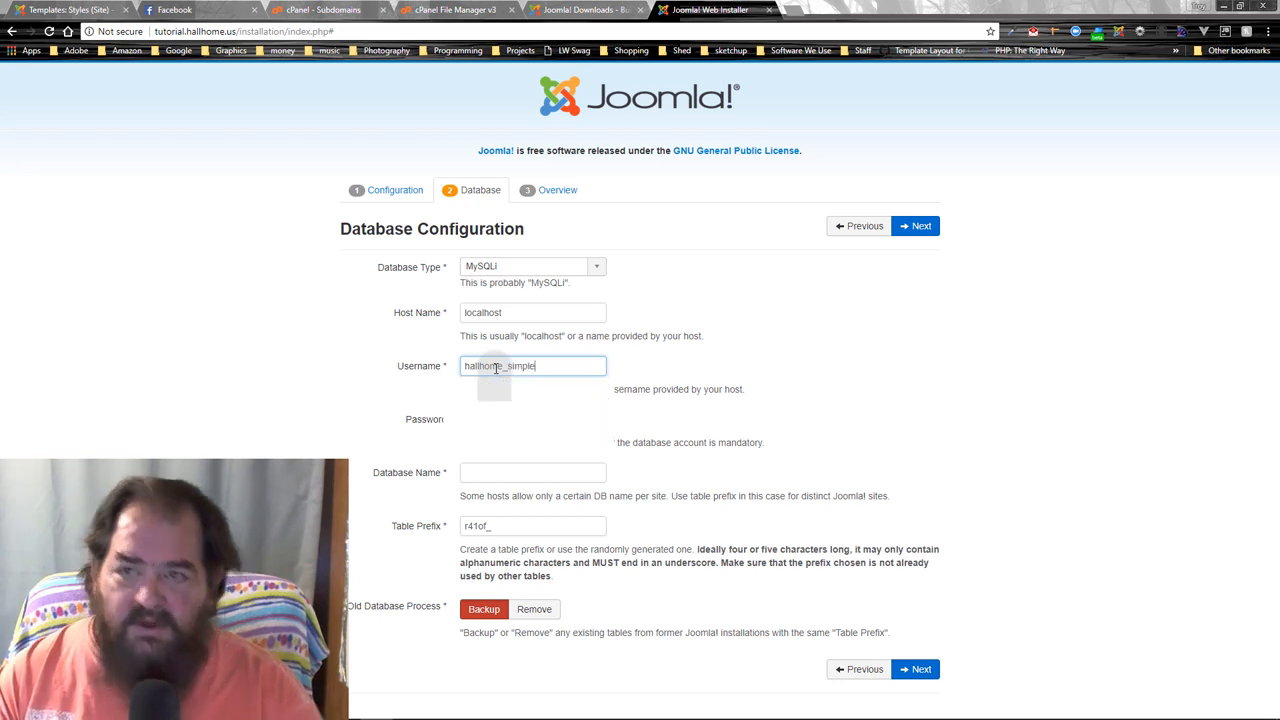
pyautogui.click(333, 12)
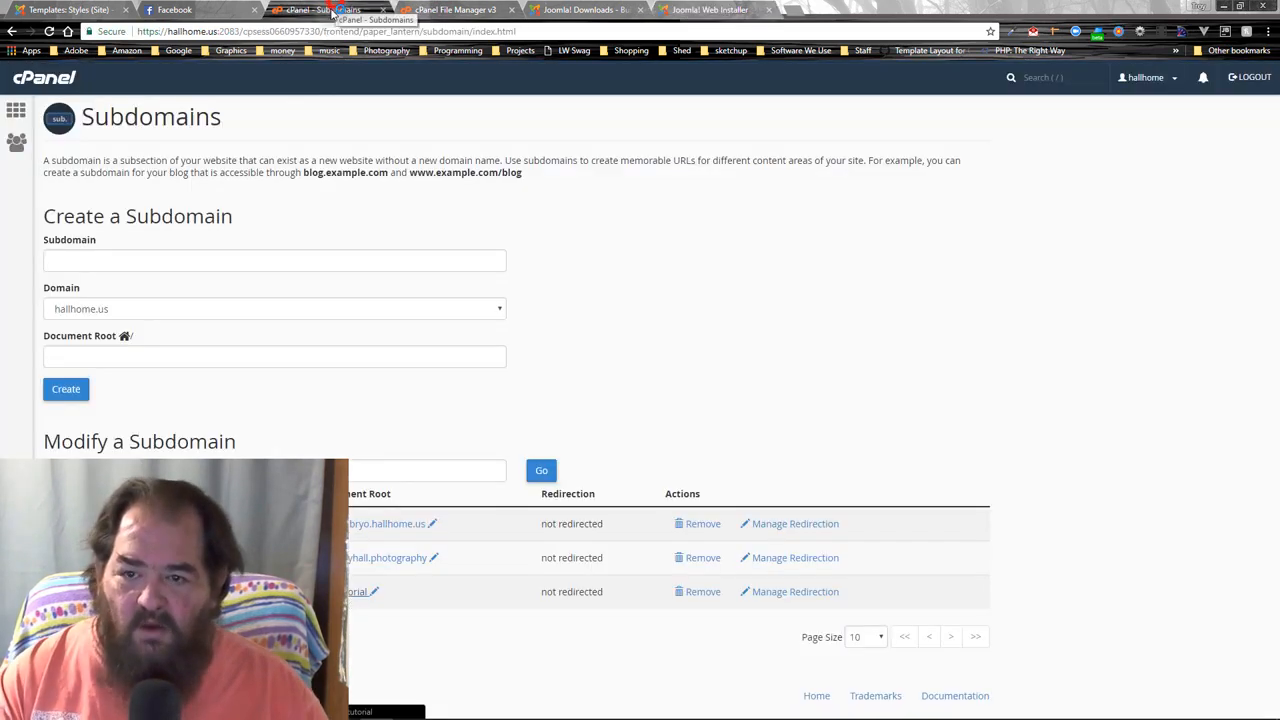
# - Review cPanel's MySQL Current Databases list, then enter the database password in the installer
pyautogui.click(15, 109)
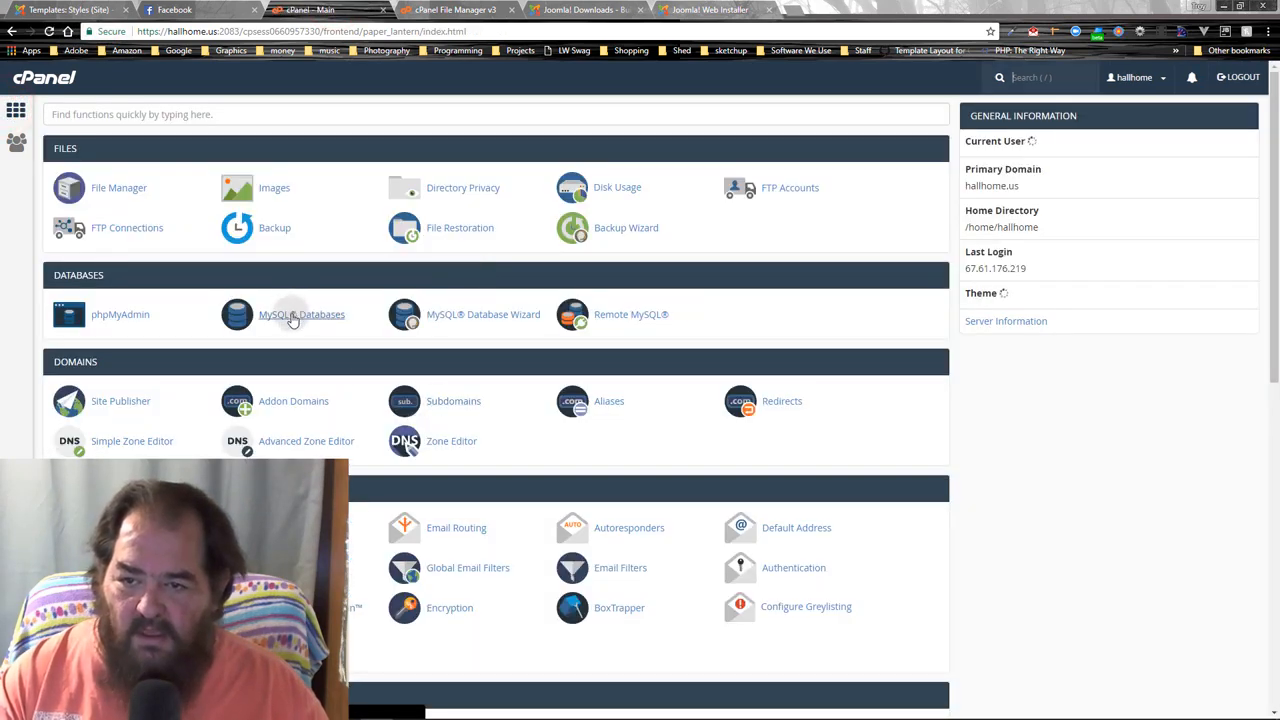
pyautogui.click(290, 316)
pyautogui.scroll(-3, 305, 399)
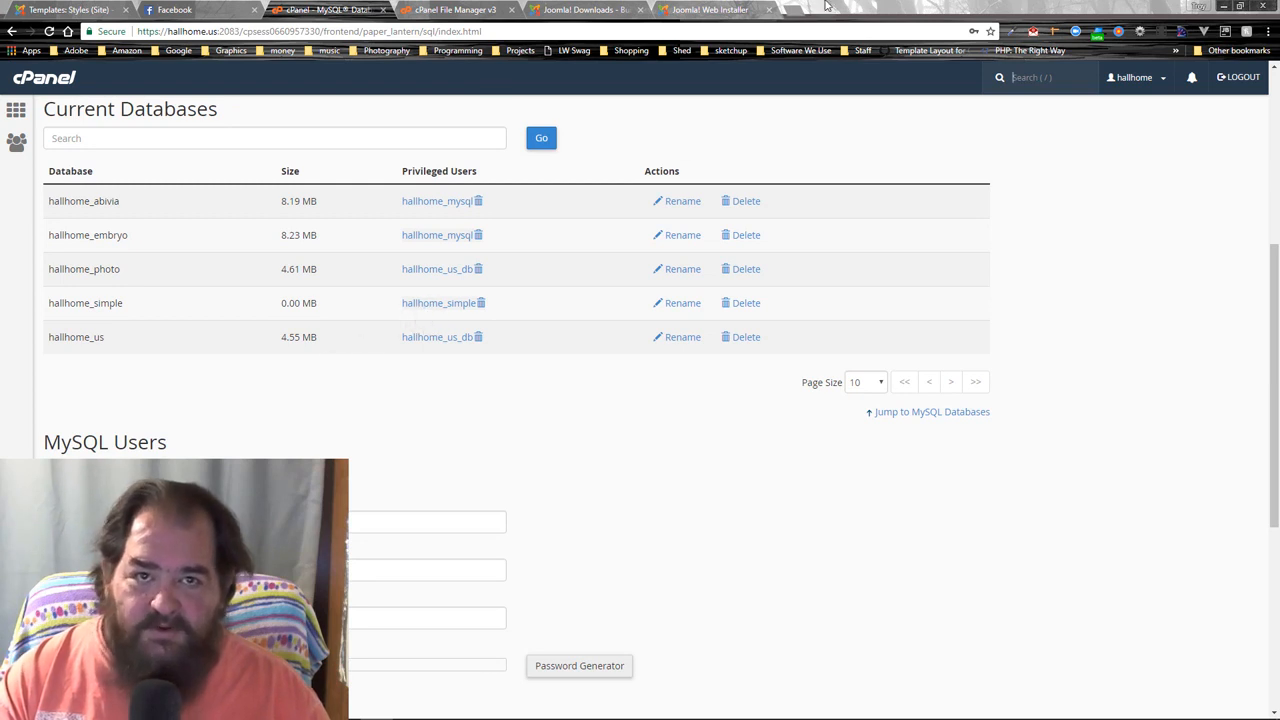
pyautogui.click(705, 9)
pyautogui.click(540, 421)
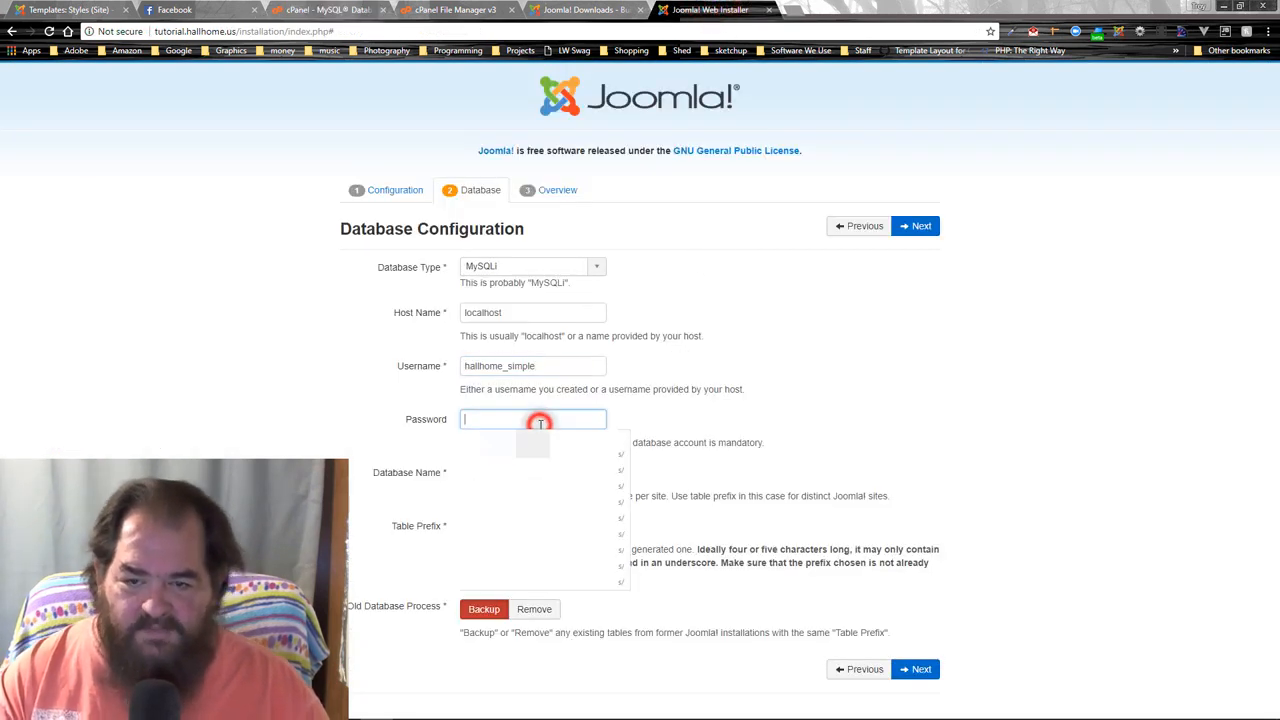
pyautogui.write('•••')
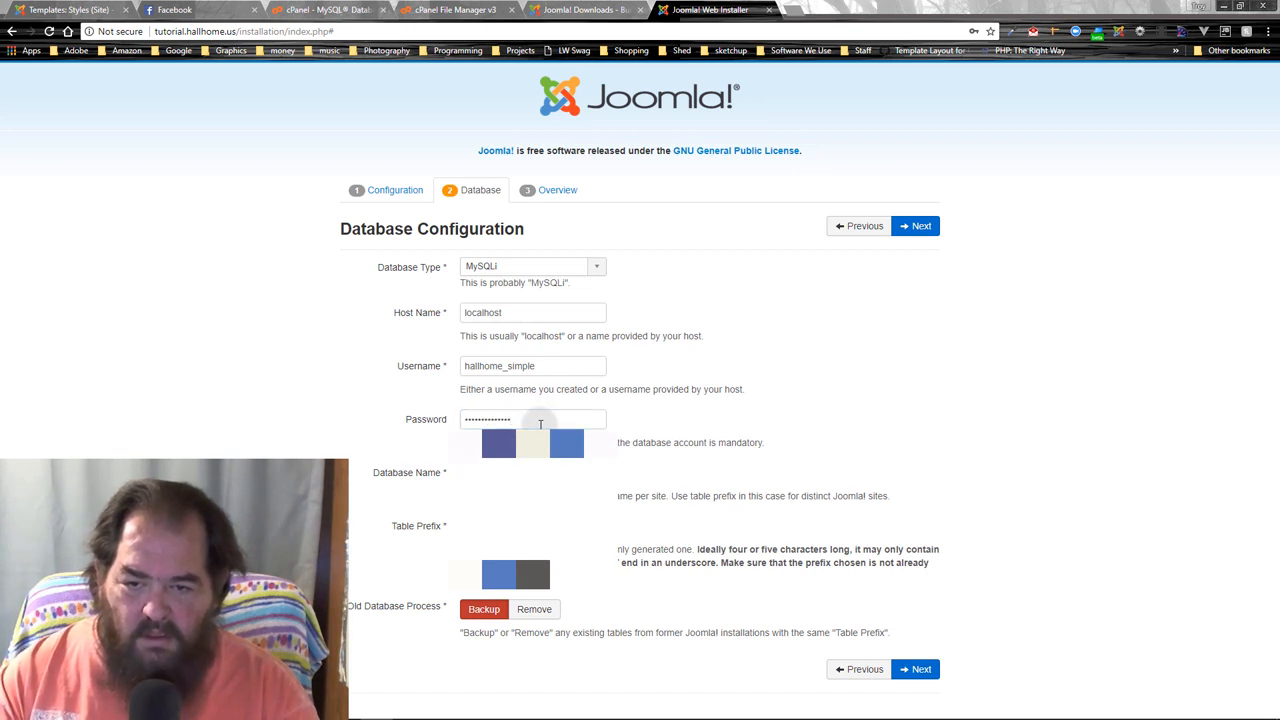
pyautogui.press('Tab')
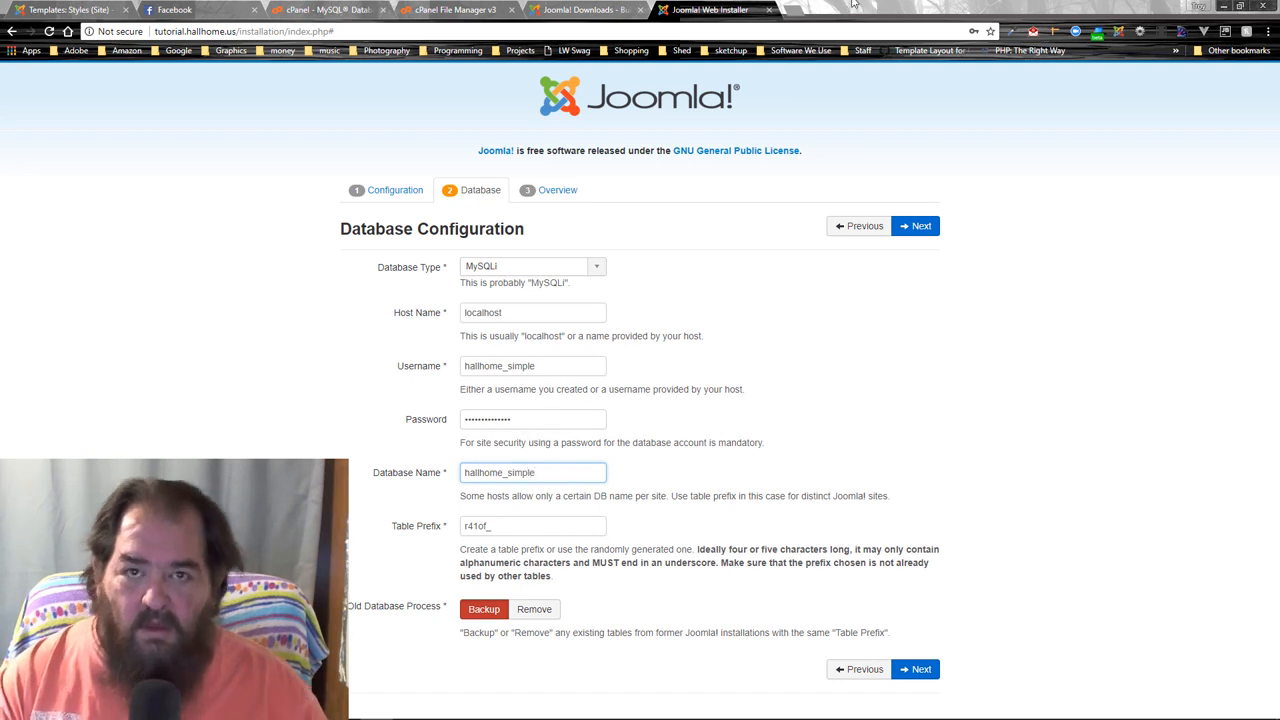
# - Look up hallhome_simple in cPanel and set it as the installer's Database Name
pyautogui.click(330, 9)
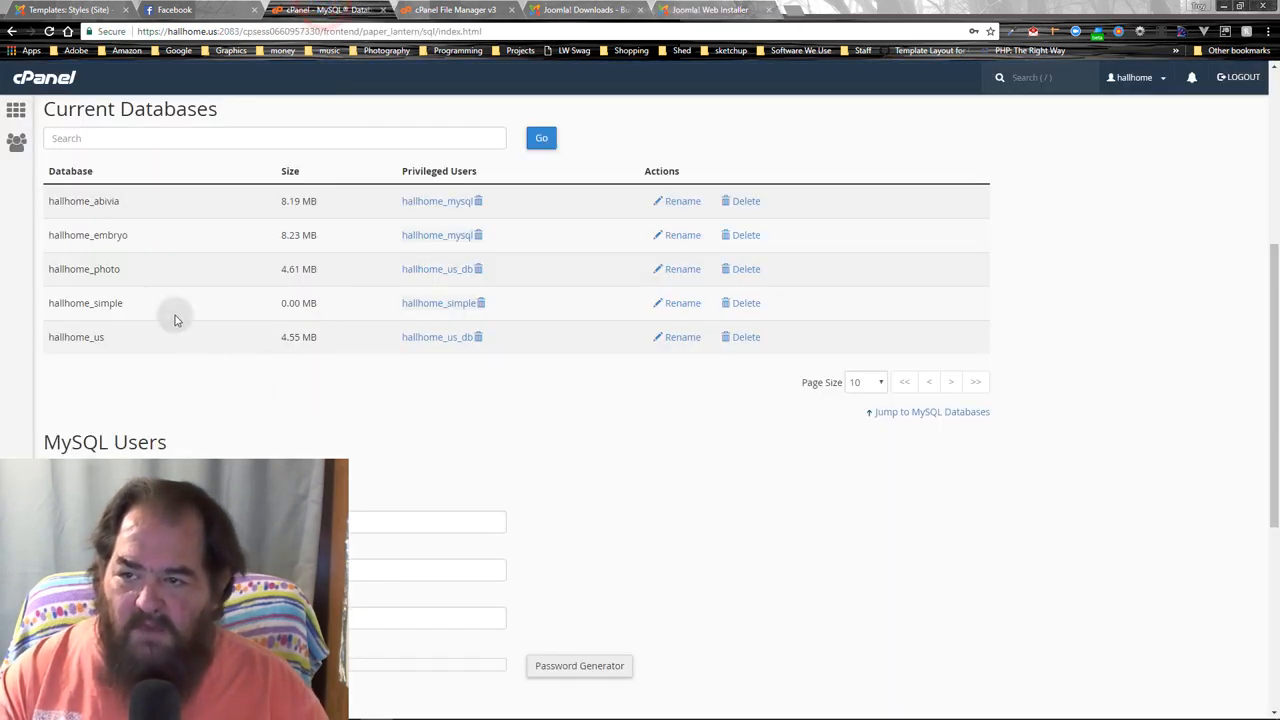
pyautogui.doubleClick(126, 303)
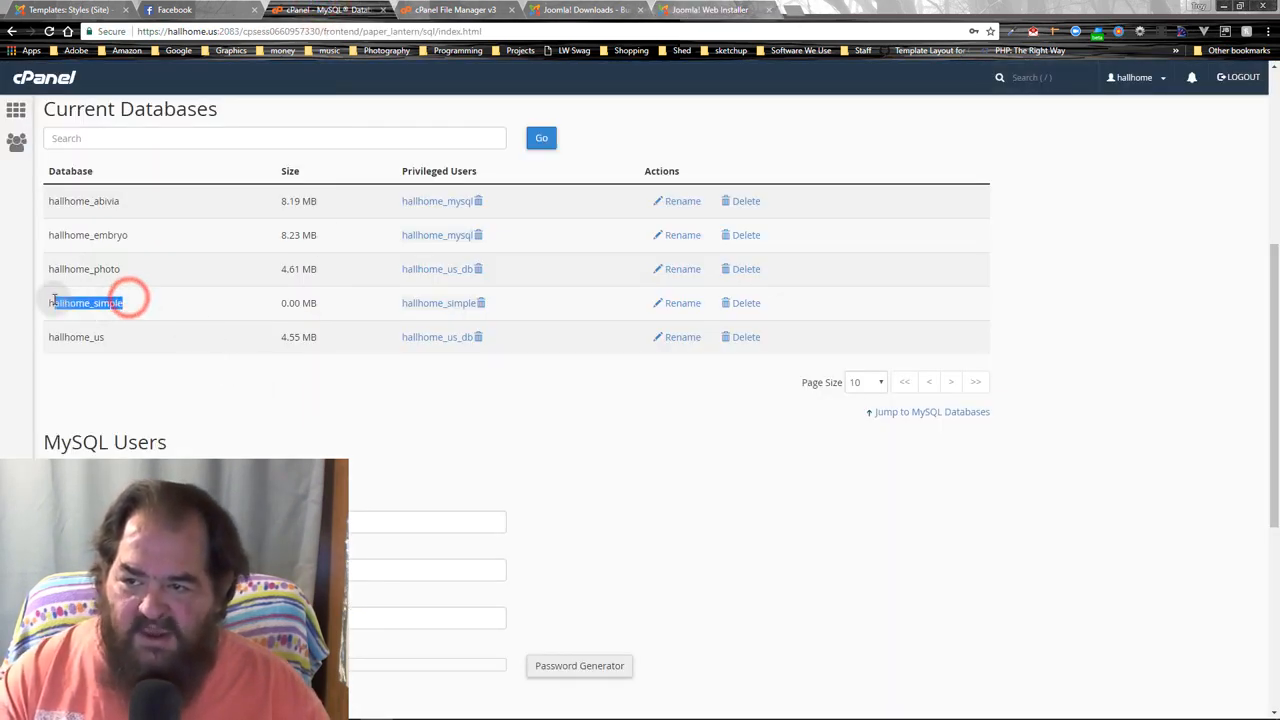
pyautogui.moveTo(490, 303); pyautogui.dragTo(401, 303)
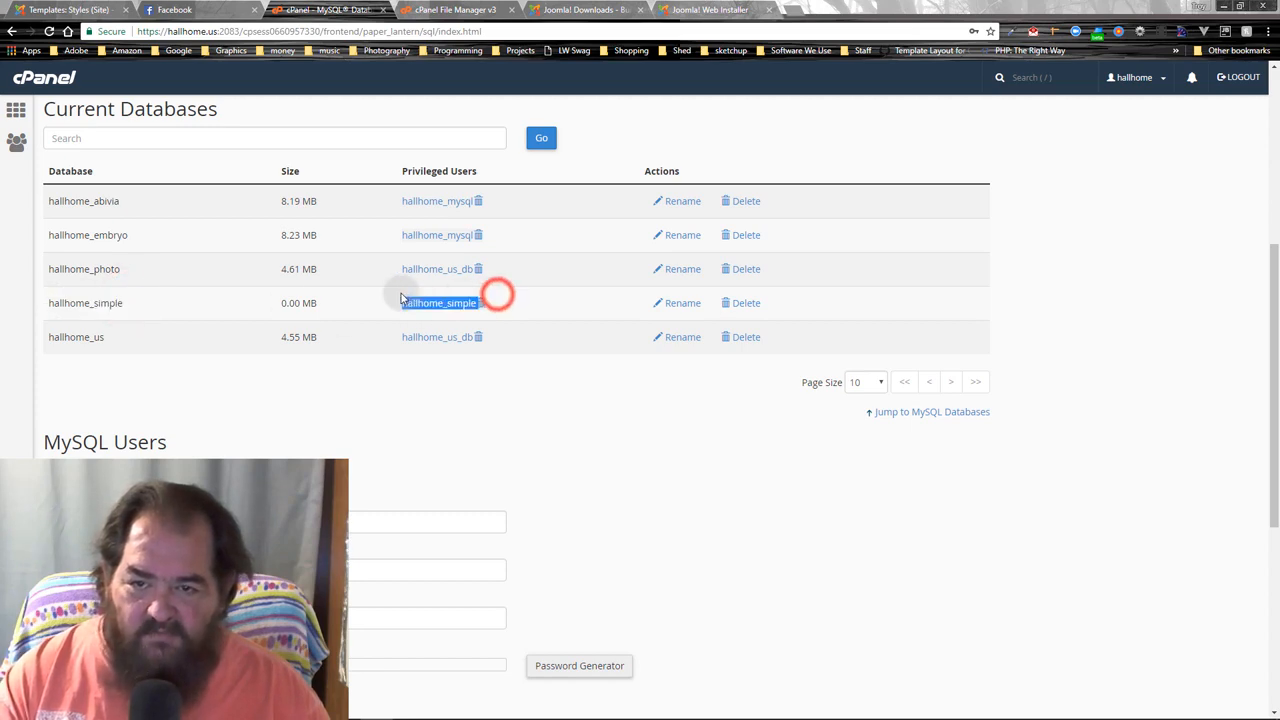
pyautogui.click(590, 9)
pyautogui.click(708, 9)
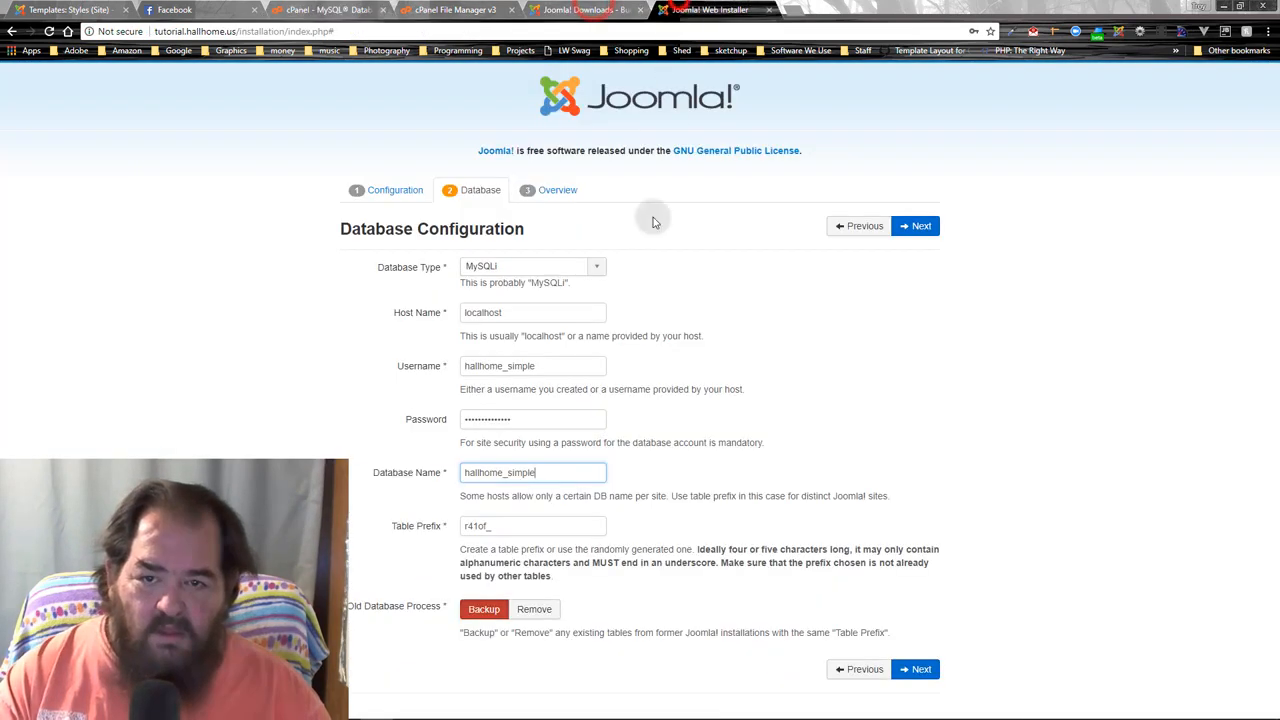
pyautogui.doubleClick(549, 365)
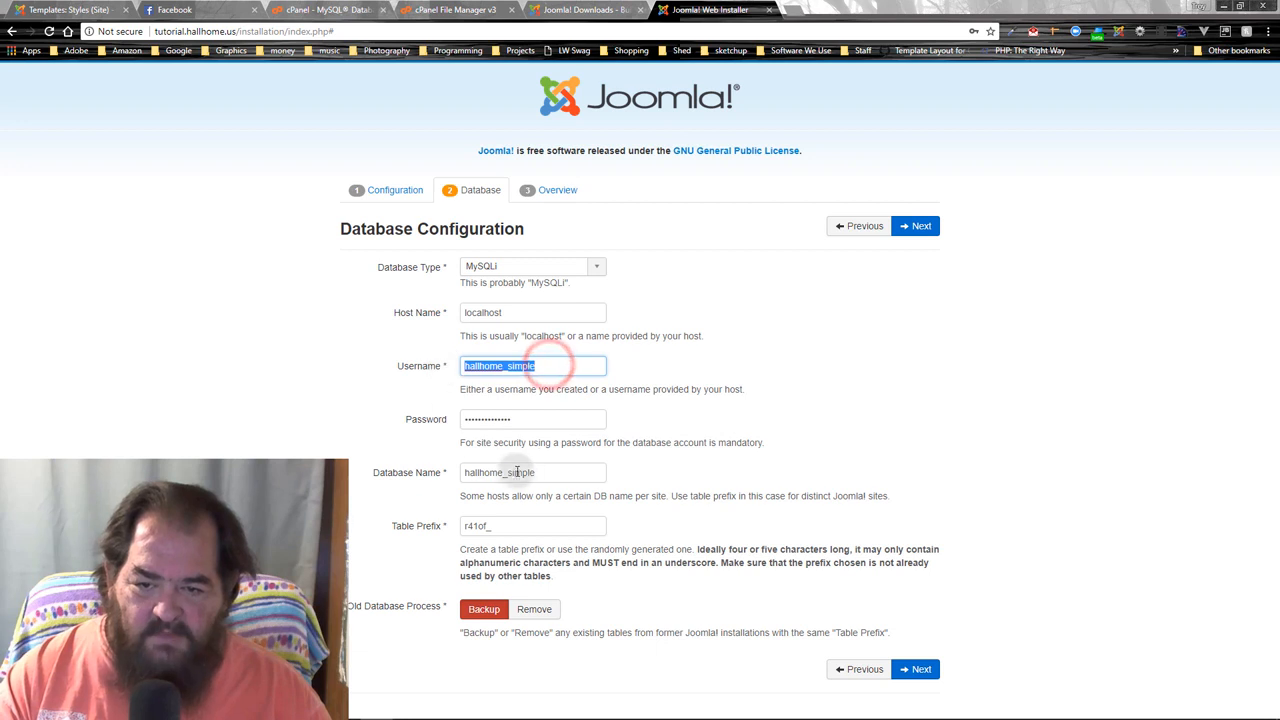
pyautogui.moveTo(553, 471); pyautogui.dragTo(452, 472)
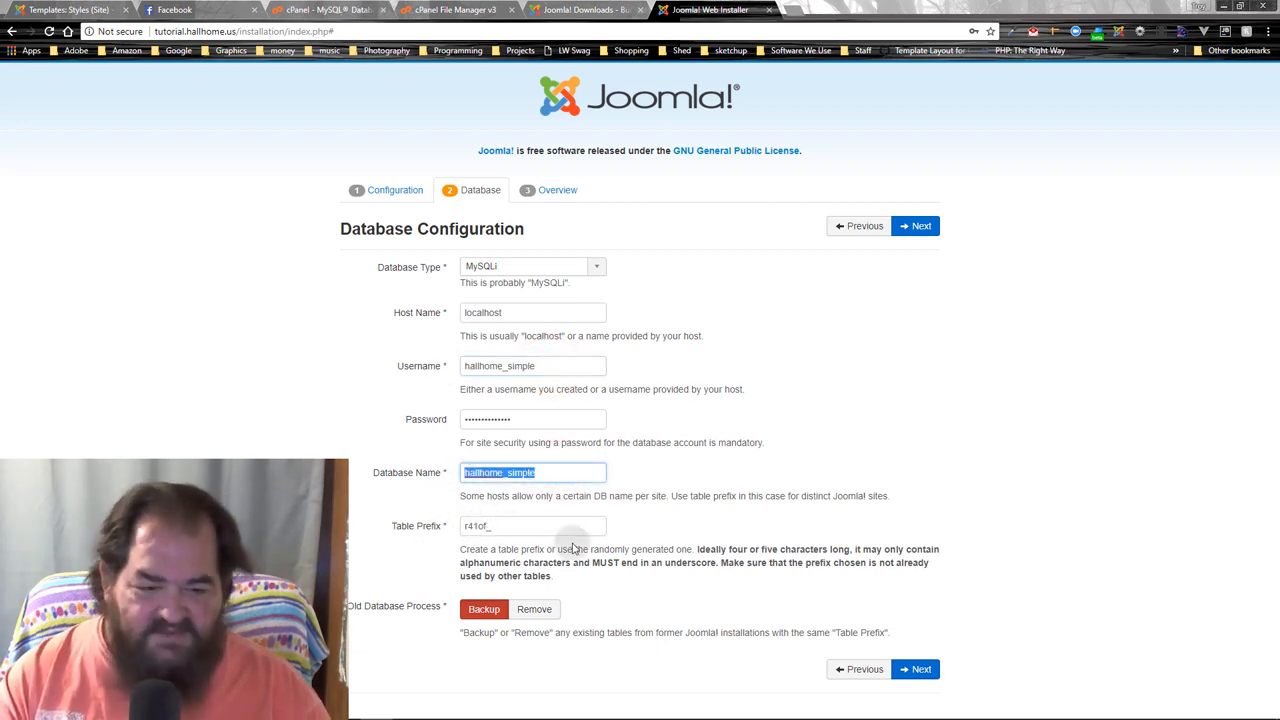
# - Proceed to the Overview, choose Learn Joomla English (GB) sample data, and install Joomla
pyautogui.click(937, 234)
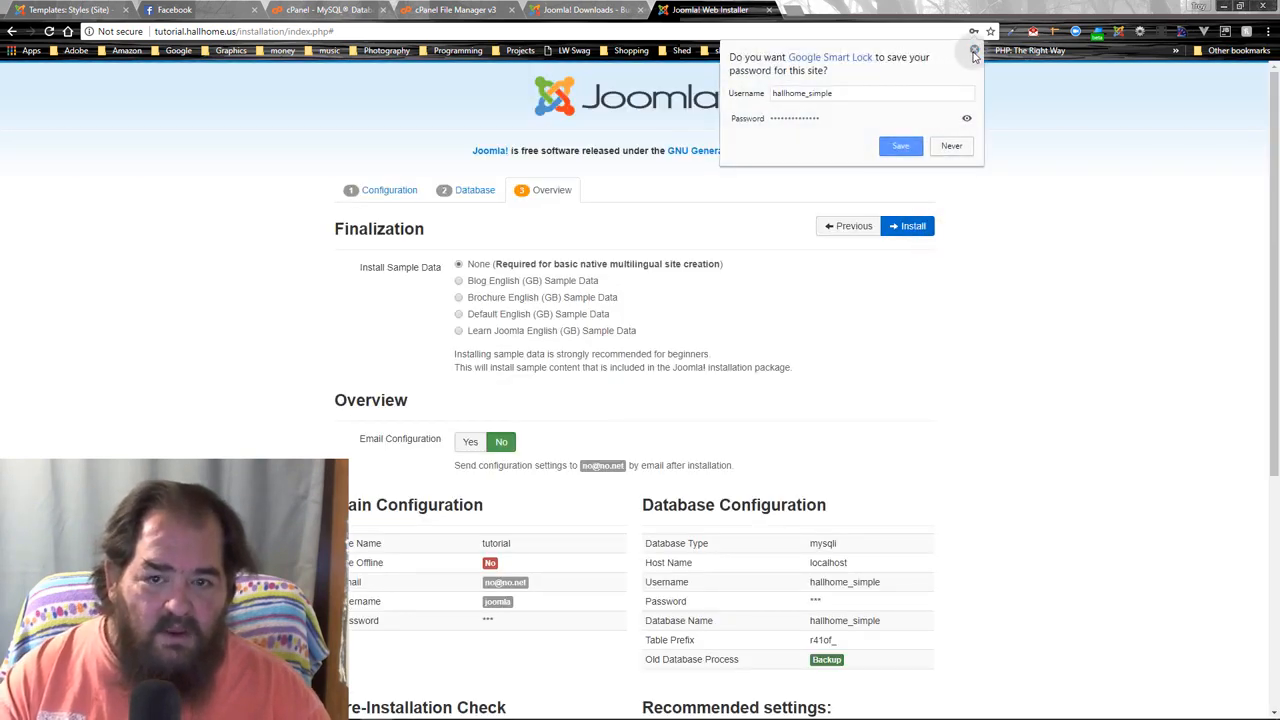
pyautogui.click(975, 52)
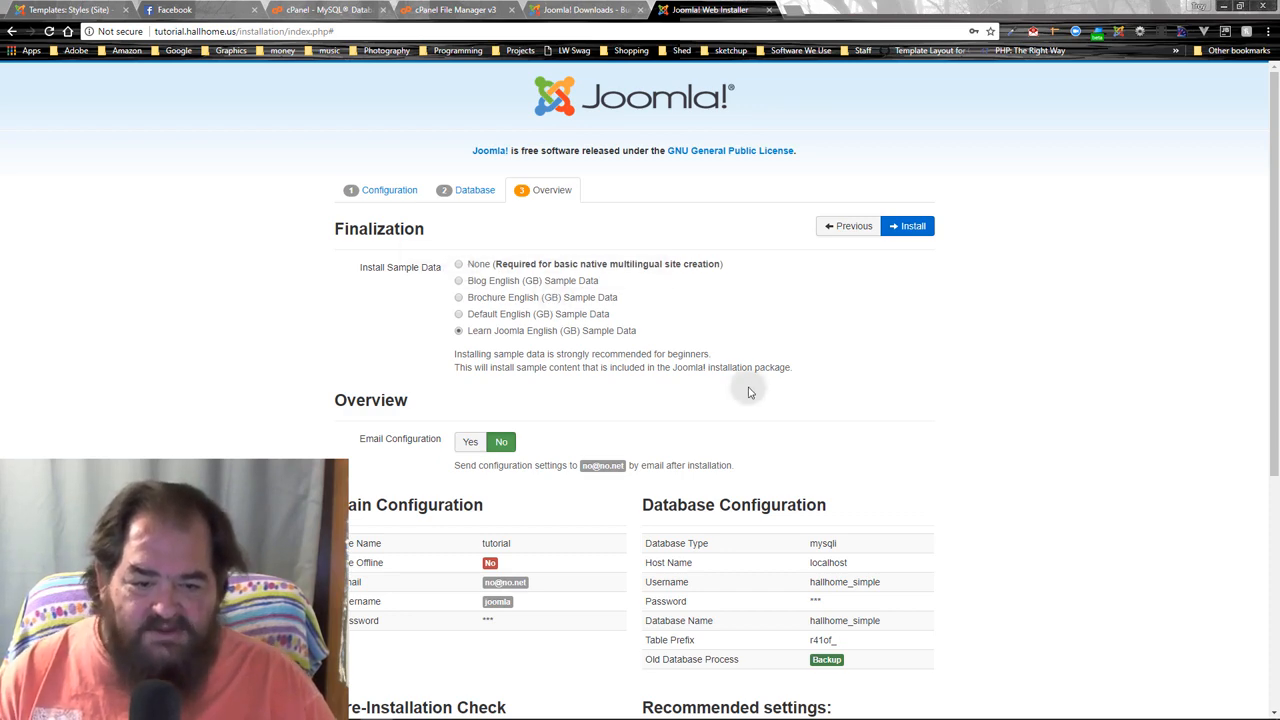
pyautogui.scroll(-5, 749, 386)
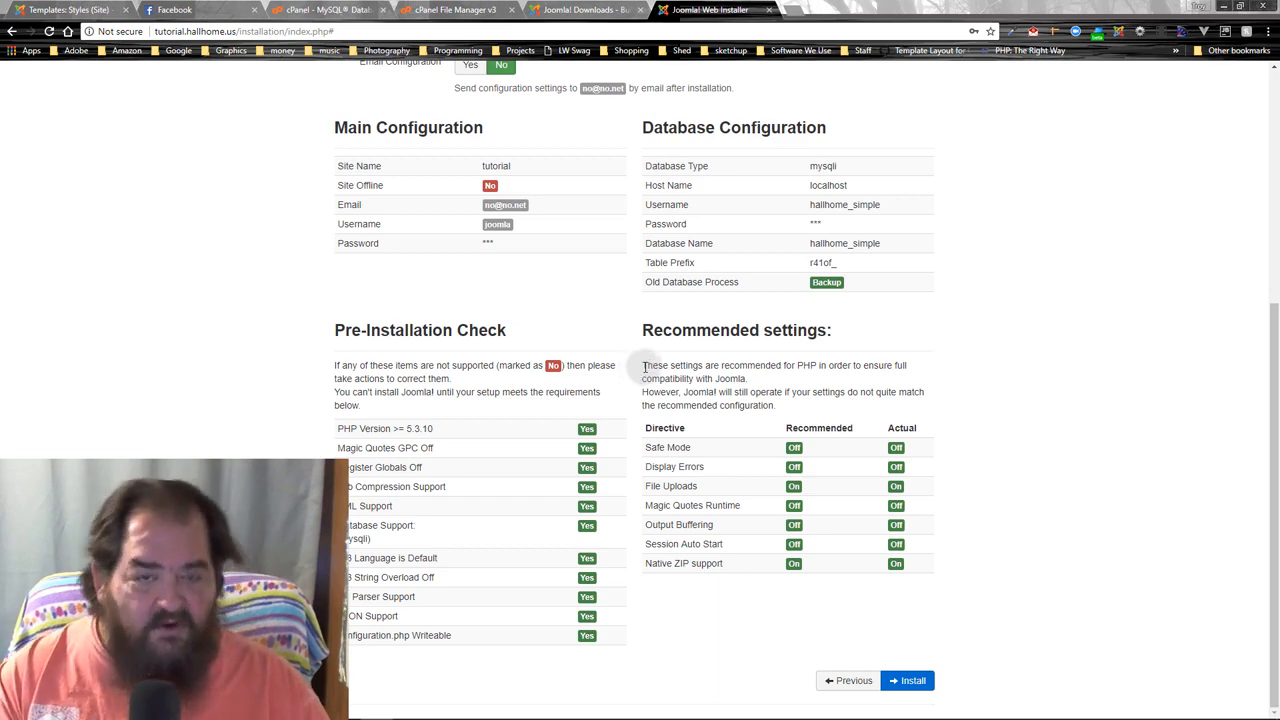
pyautogui.click(913, 681)
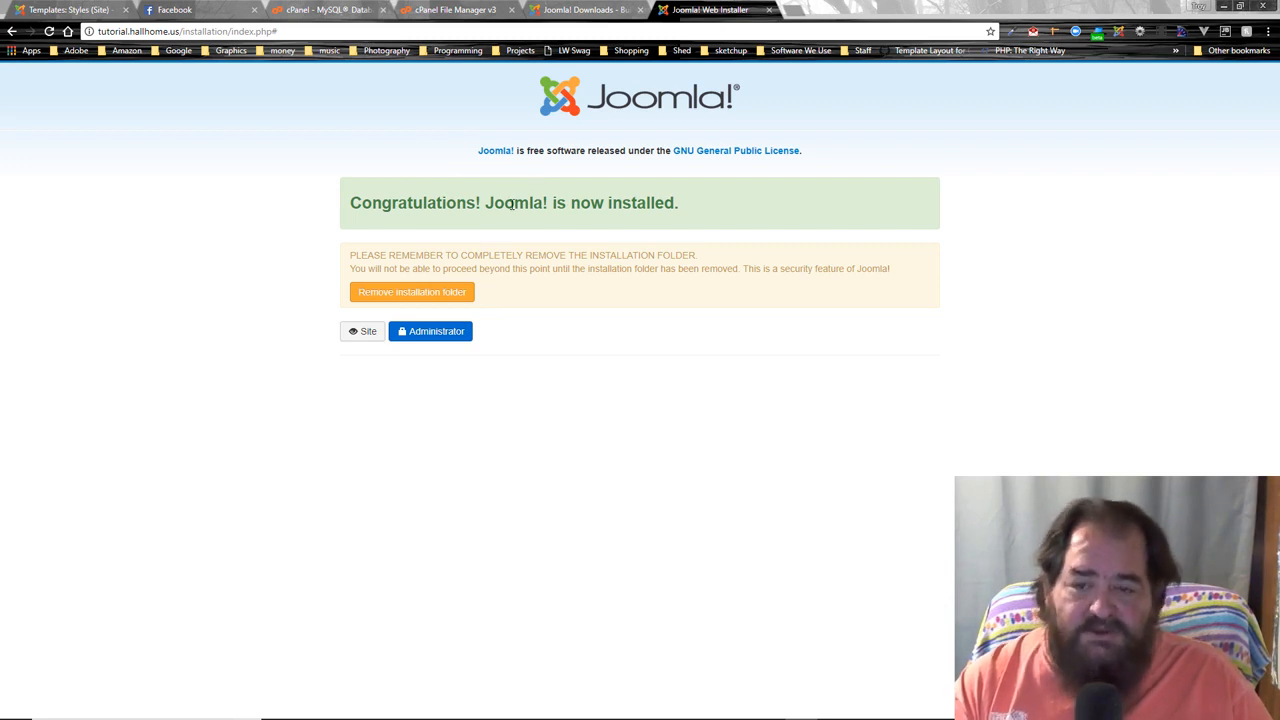
# - Remove the installation folder, then open the administrator login and enter the admin username and password
pyautogui.click(412, 292)
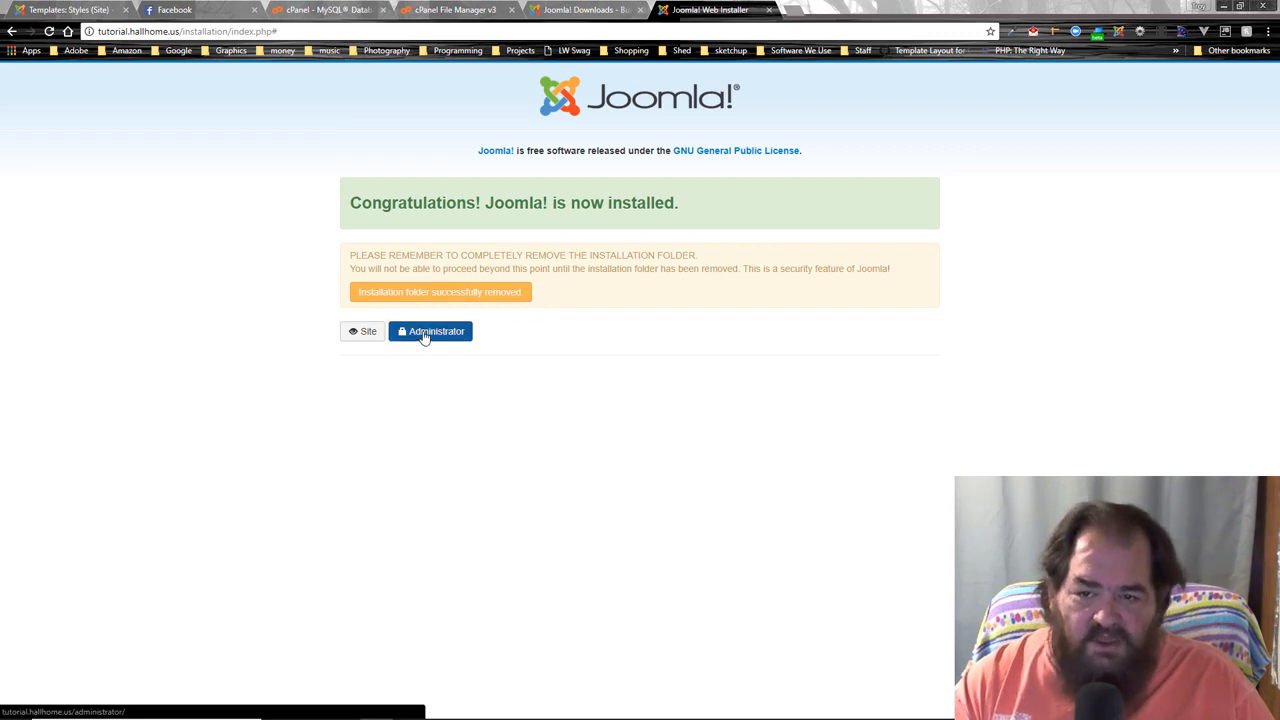
pyautogui.click(424, 336)
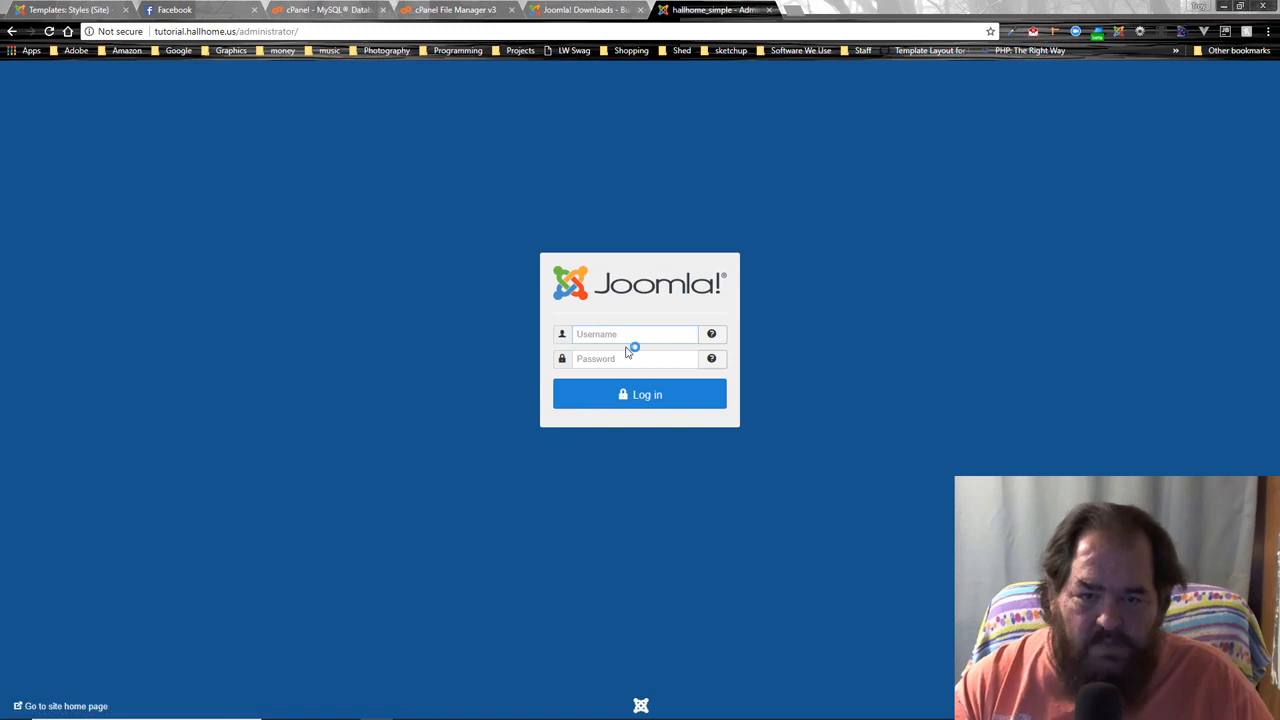
pyautogui.click(620, 342)
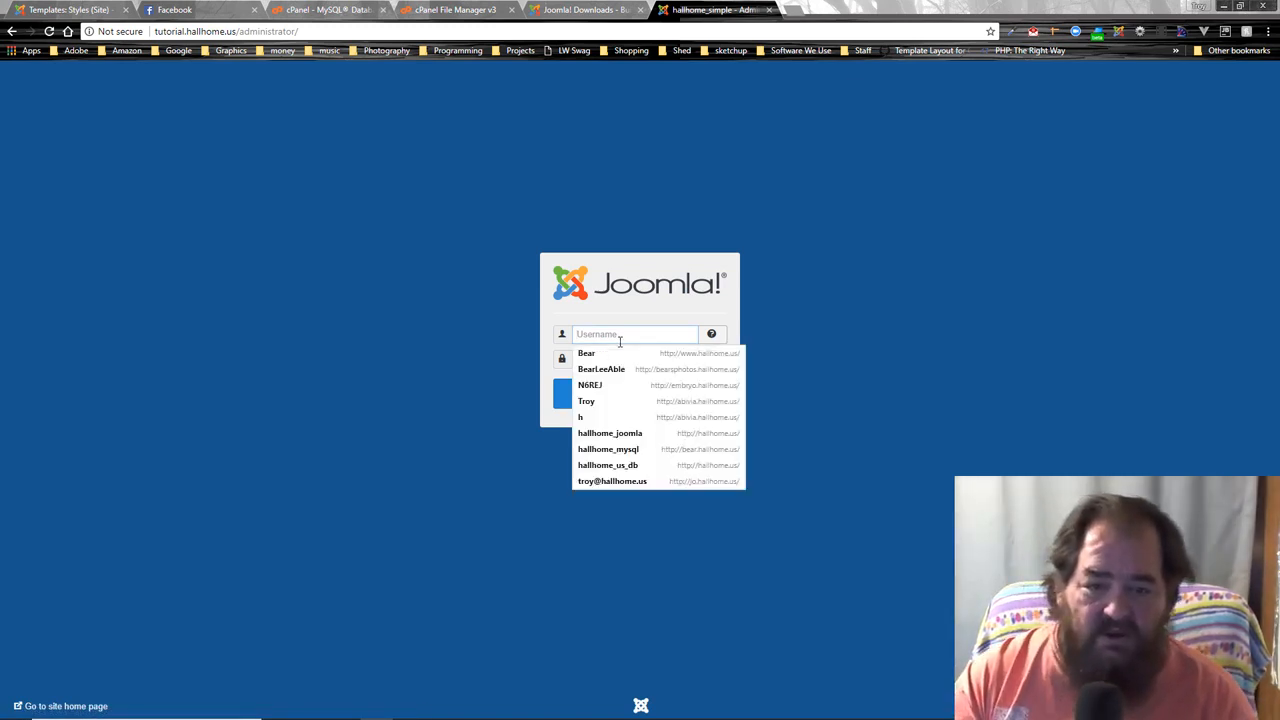
pyautogui.write('jooml')
pyautogui.press('Down')
pyautogui.press('Tab')
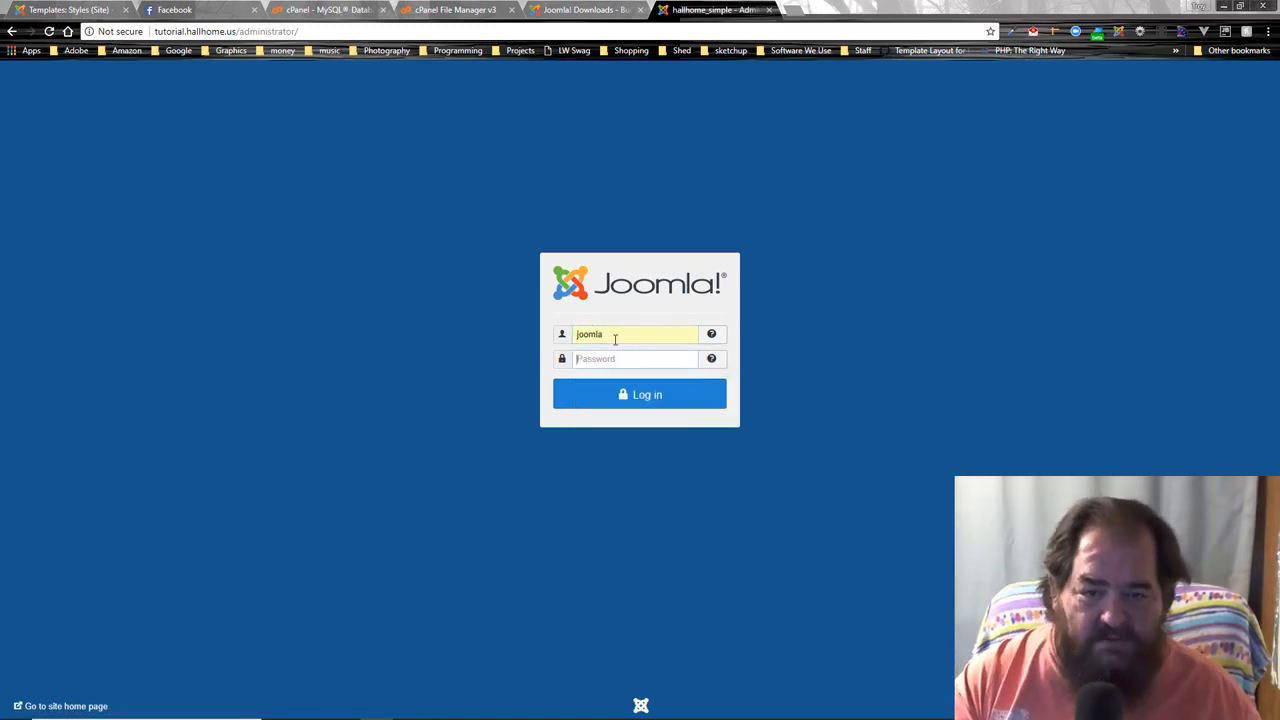
pyautogui.write('••••••')
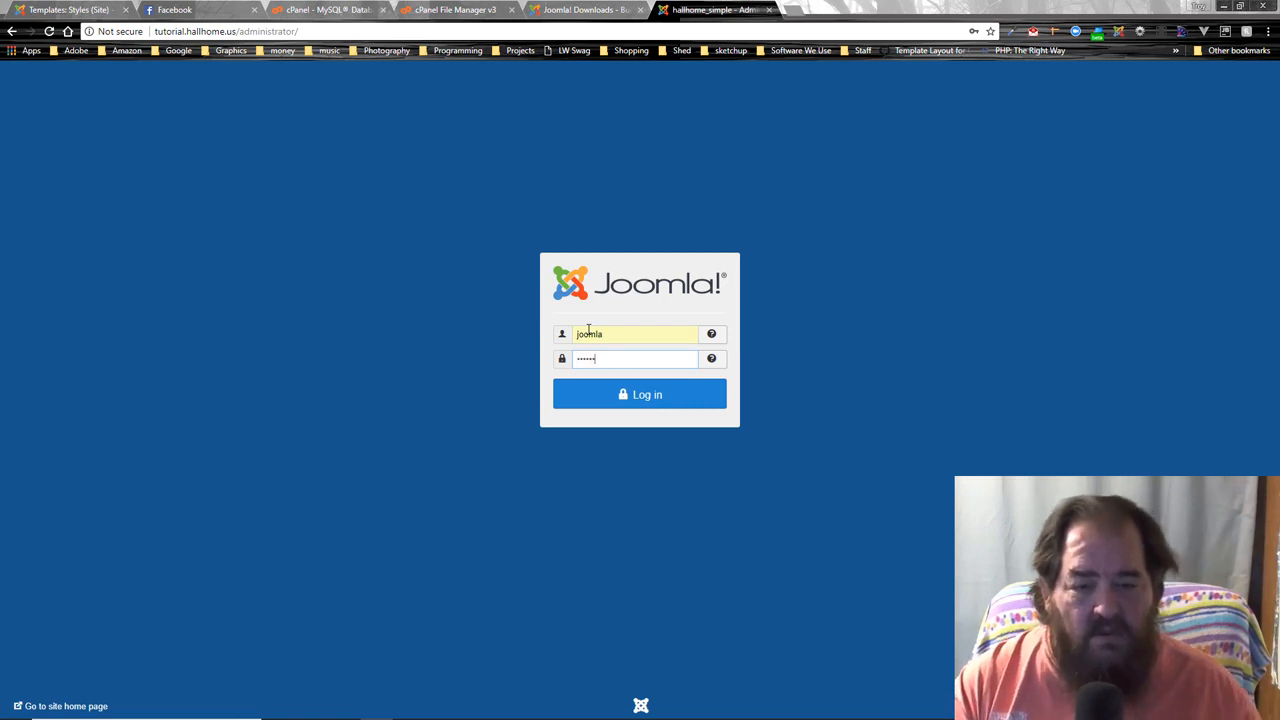
# - Log in to the Joomla Control Panel and open the tutorial.hallhome.us front end in a new tab
pyautogui.click(640, 400)
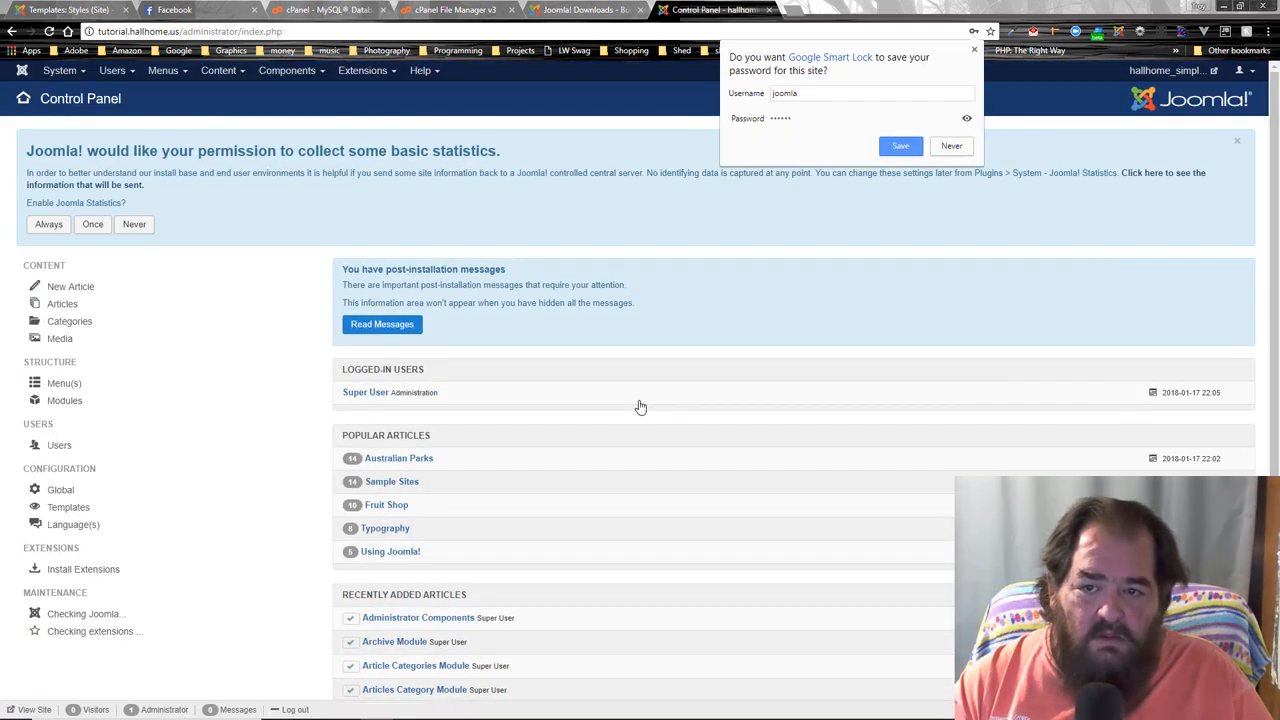
pyautogui.click(974, 50)
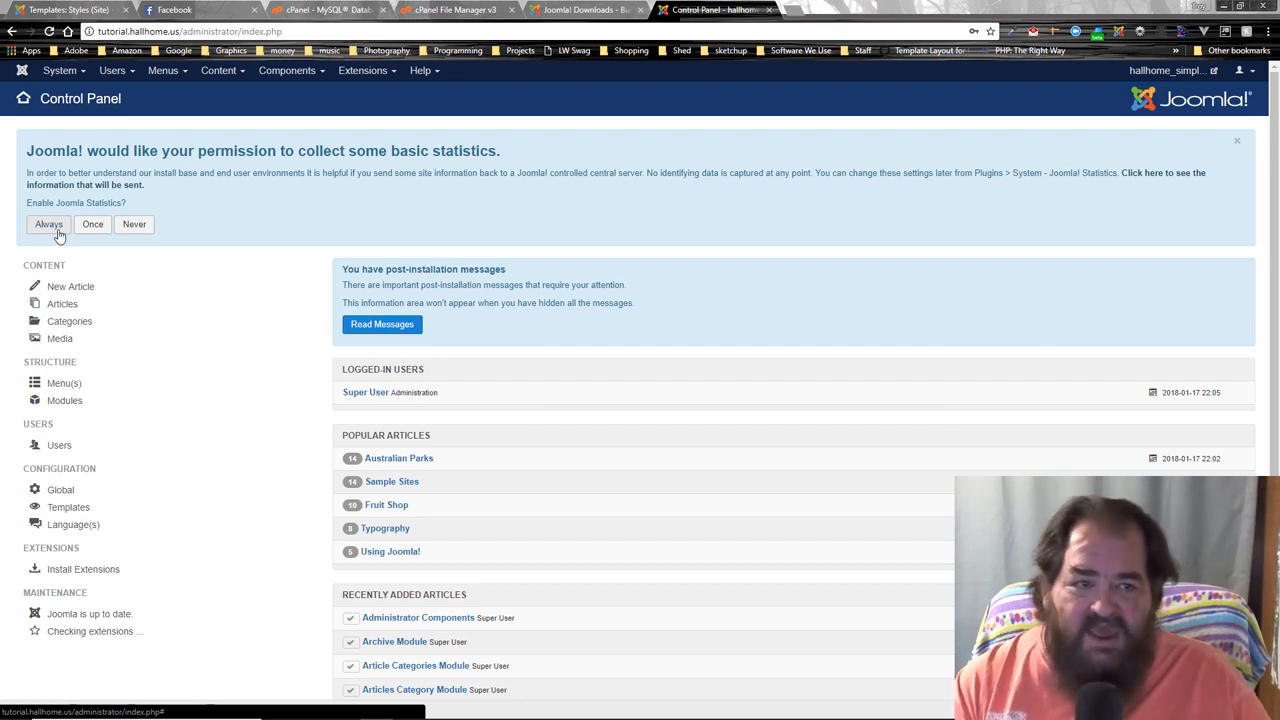
pyautogui.click(1152, 74)
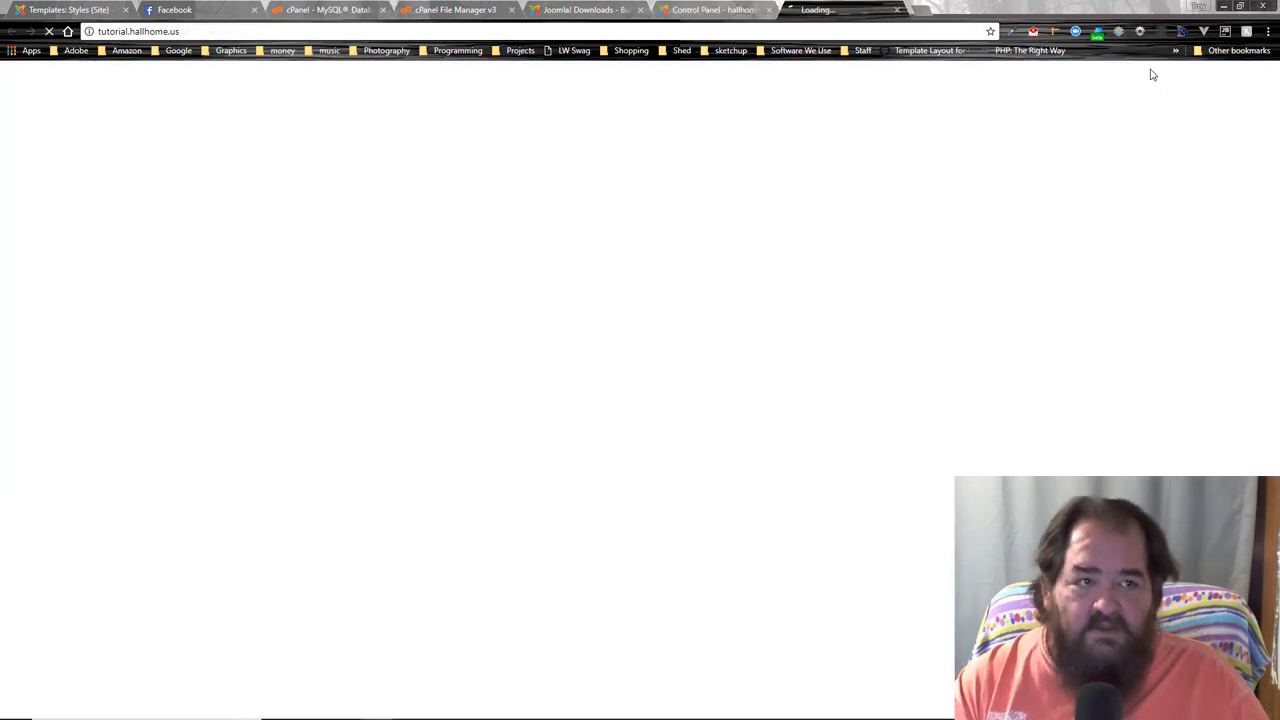